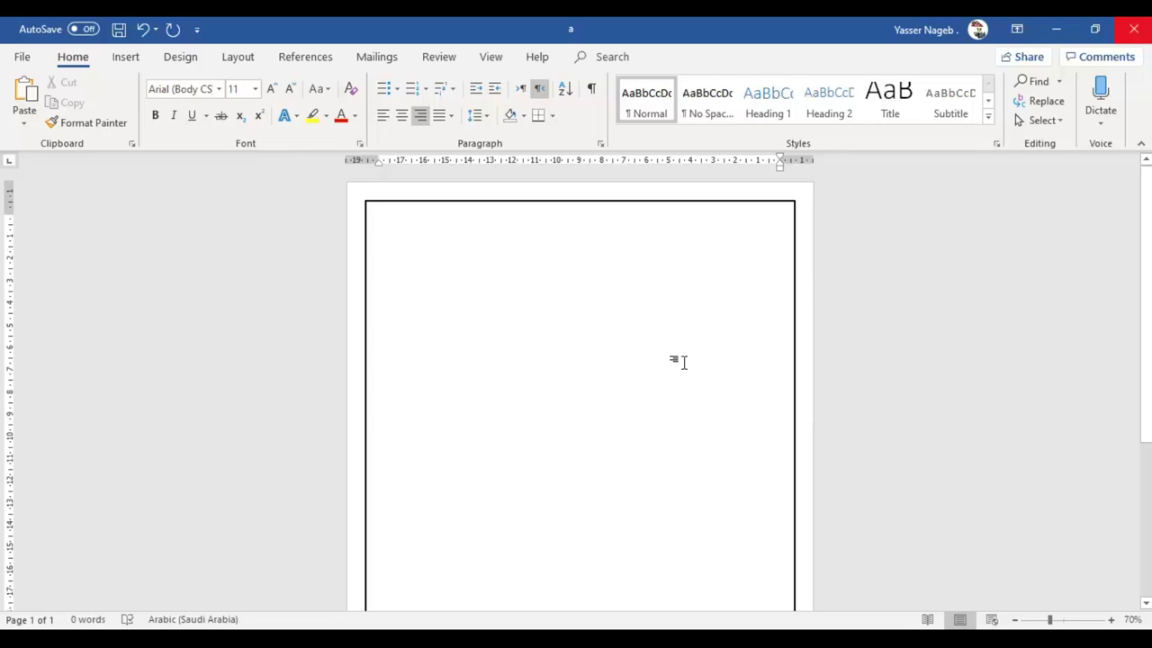
Insert an empty table with 7 columns and 12 rows at the top of the page.
click(127, 59)
click(115, 117)
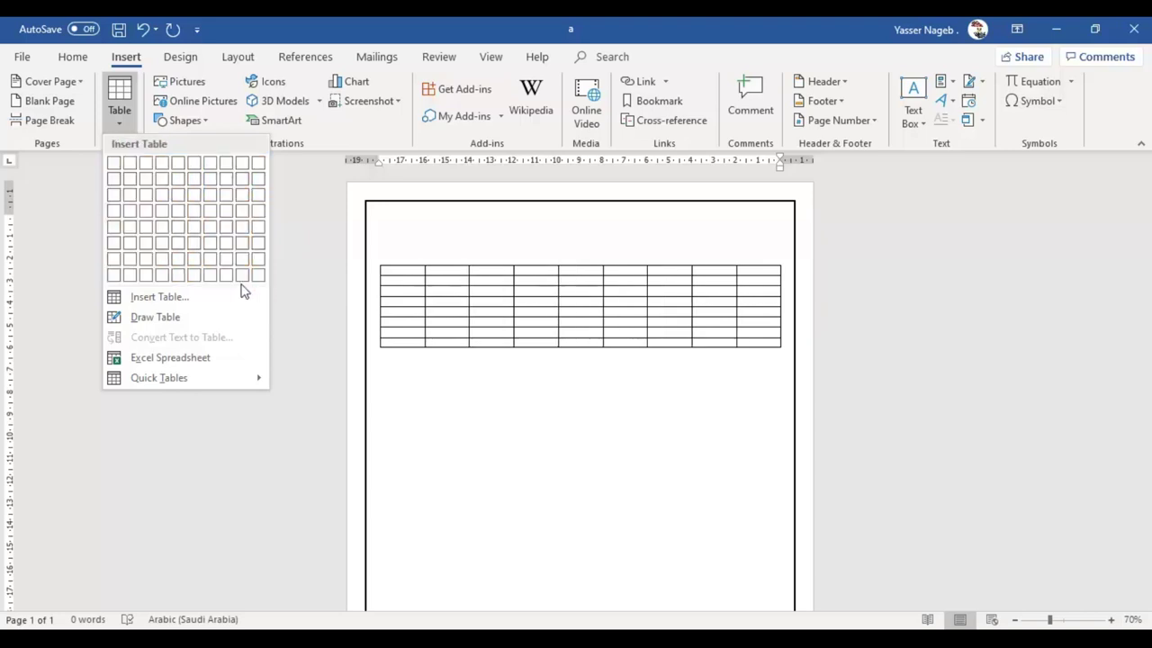
click(237, 297)
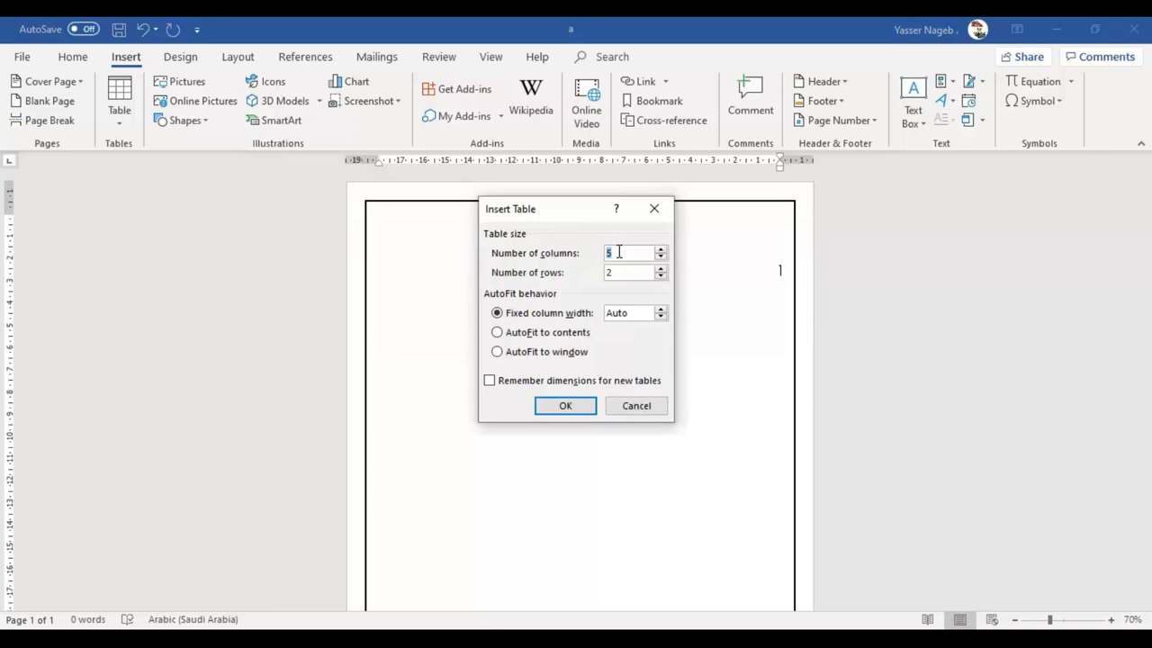
text(7)
double_click(618, 275)
text(12)
click(584, 405)
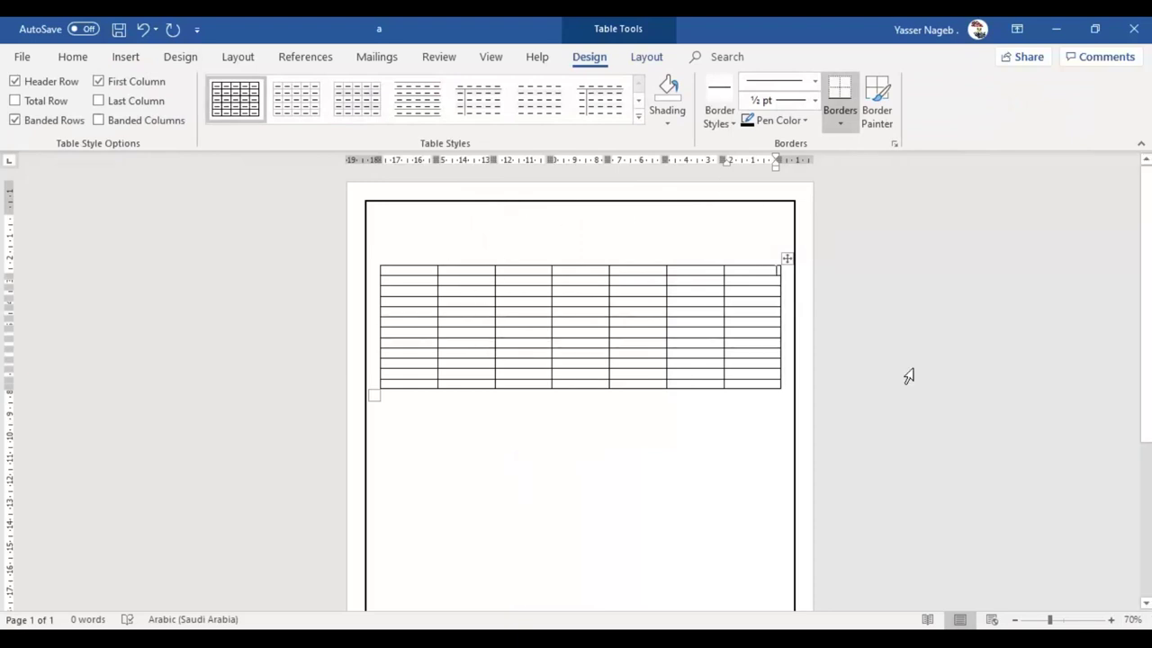
Put the caret in the table's top-right cell and zoom in on the table.
click(765, 237)
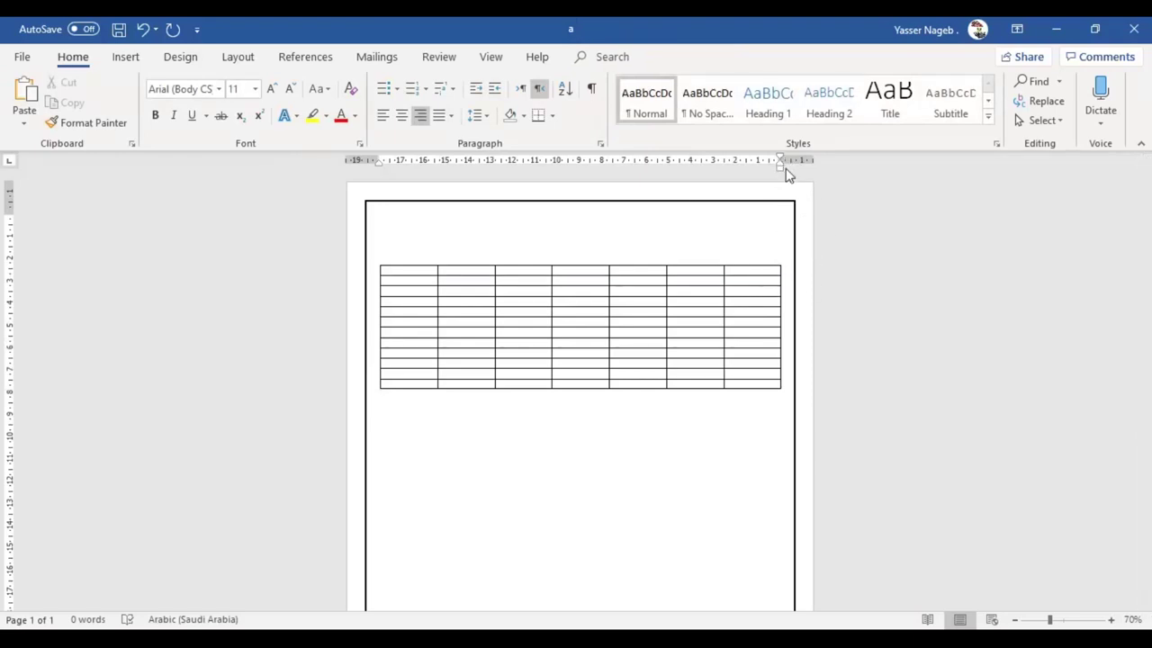
mouse_move(788, 260)
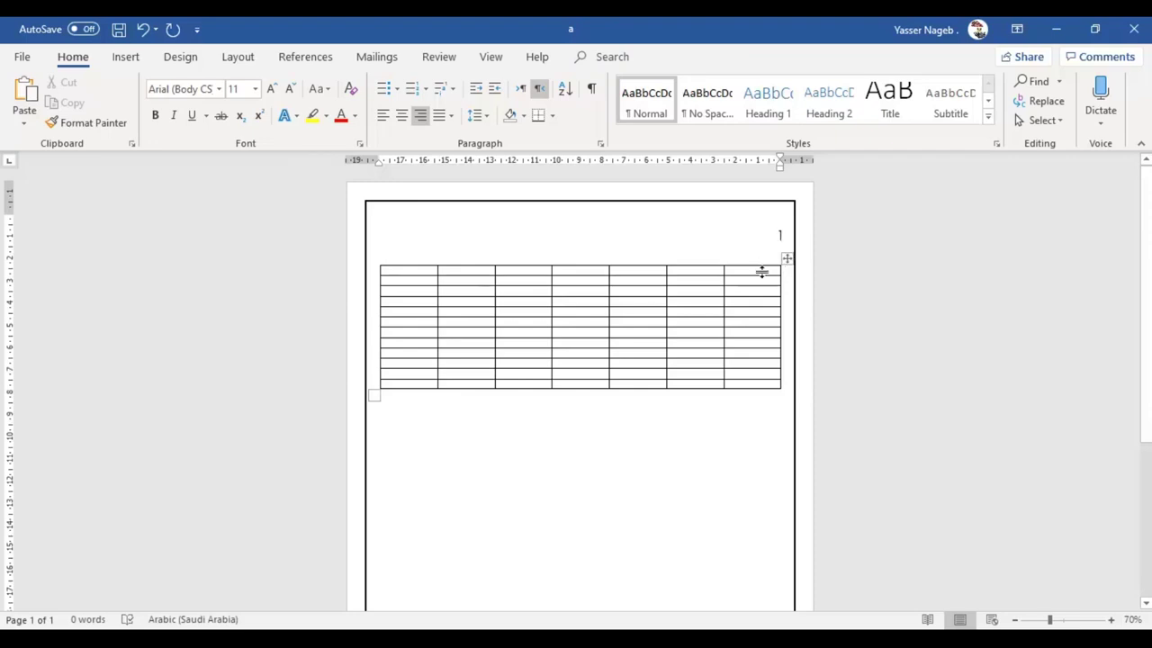
click(761, 272)
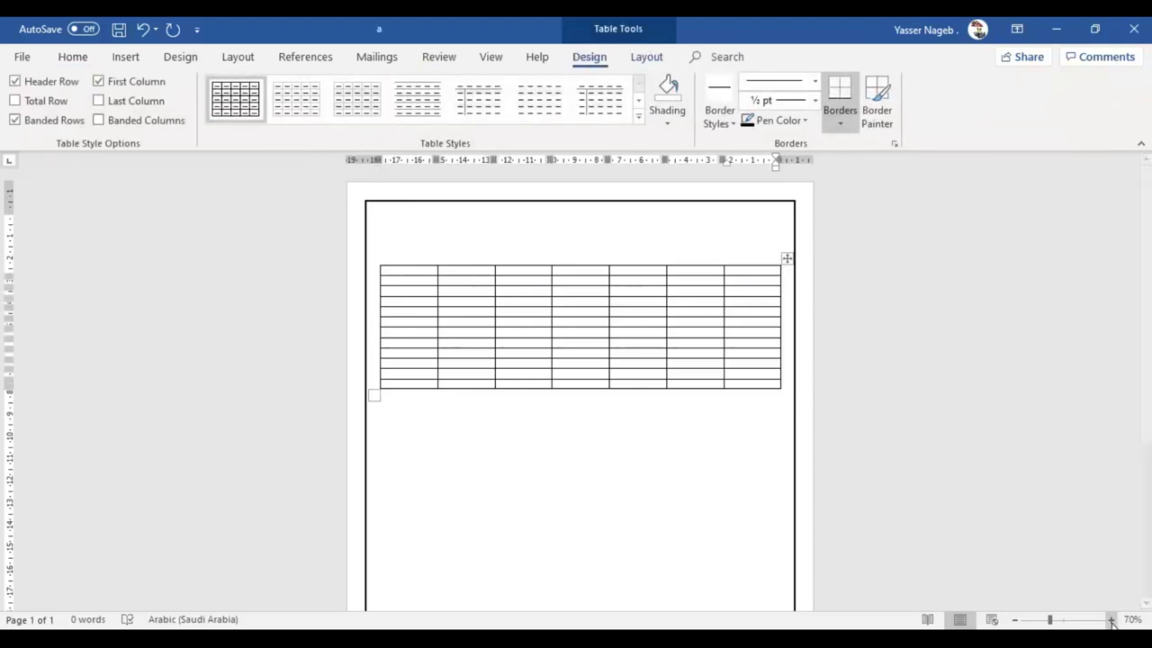
click(1111, 619)
click(1111, 619)
click(1111, 620)
click(1111, 619)
click(1112, 620)
click(1111, 619)
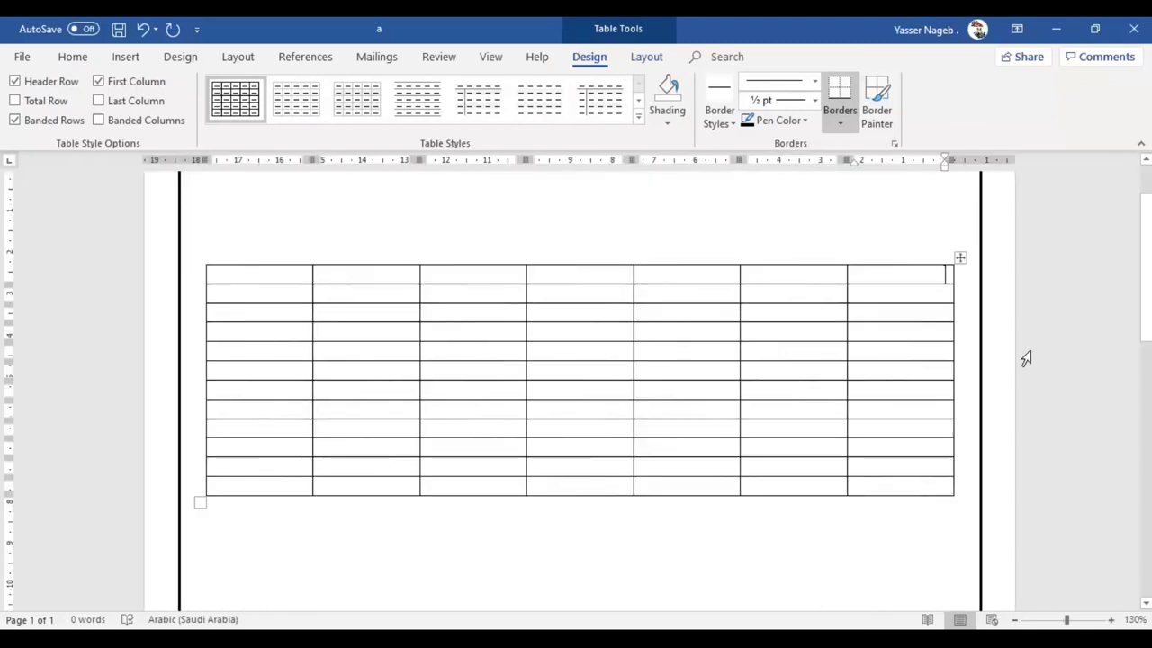
Type ا, ب, ت and ث into the header cells from right to left.
text(ا)
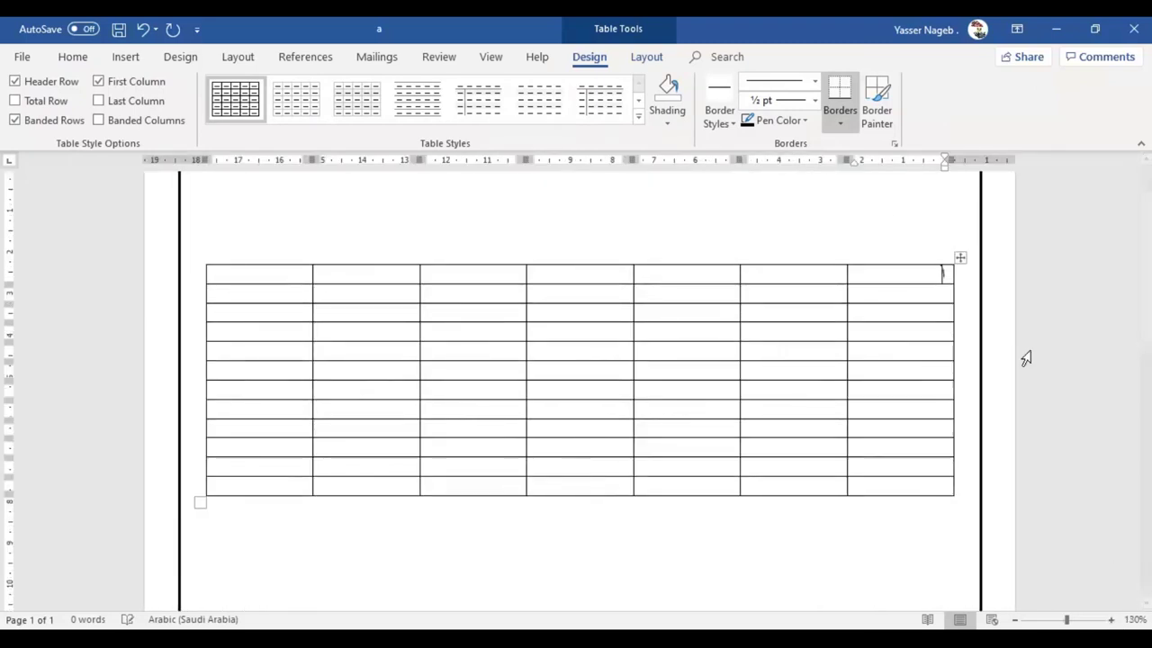
key(Tab)
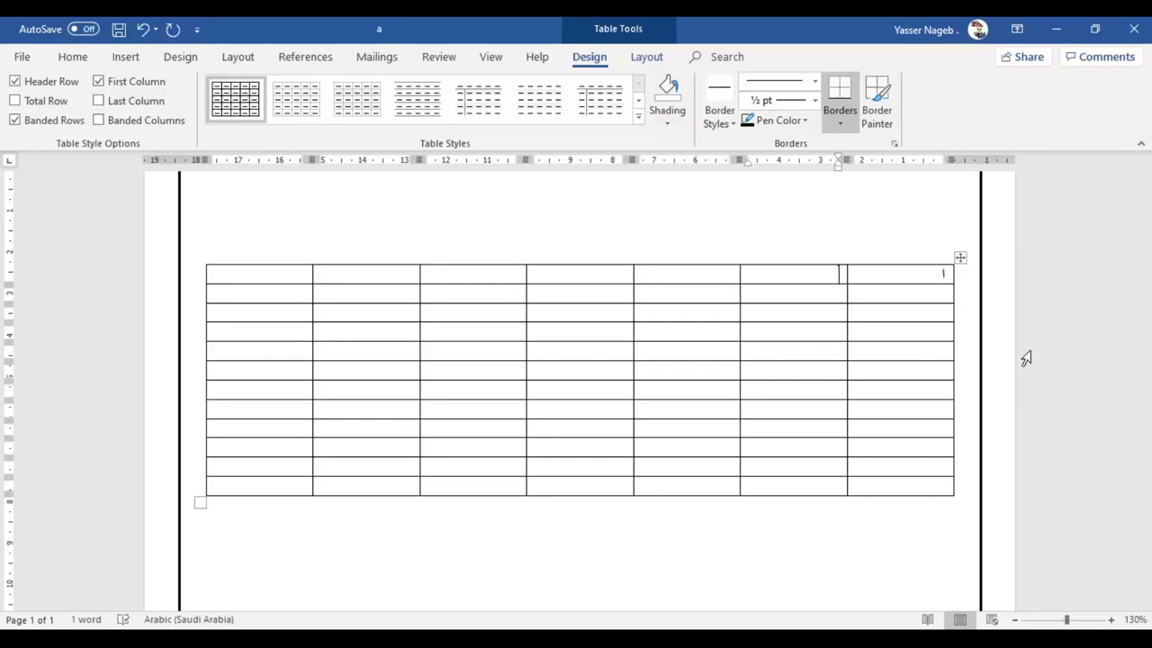
text(ب)
key(Tab)
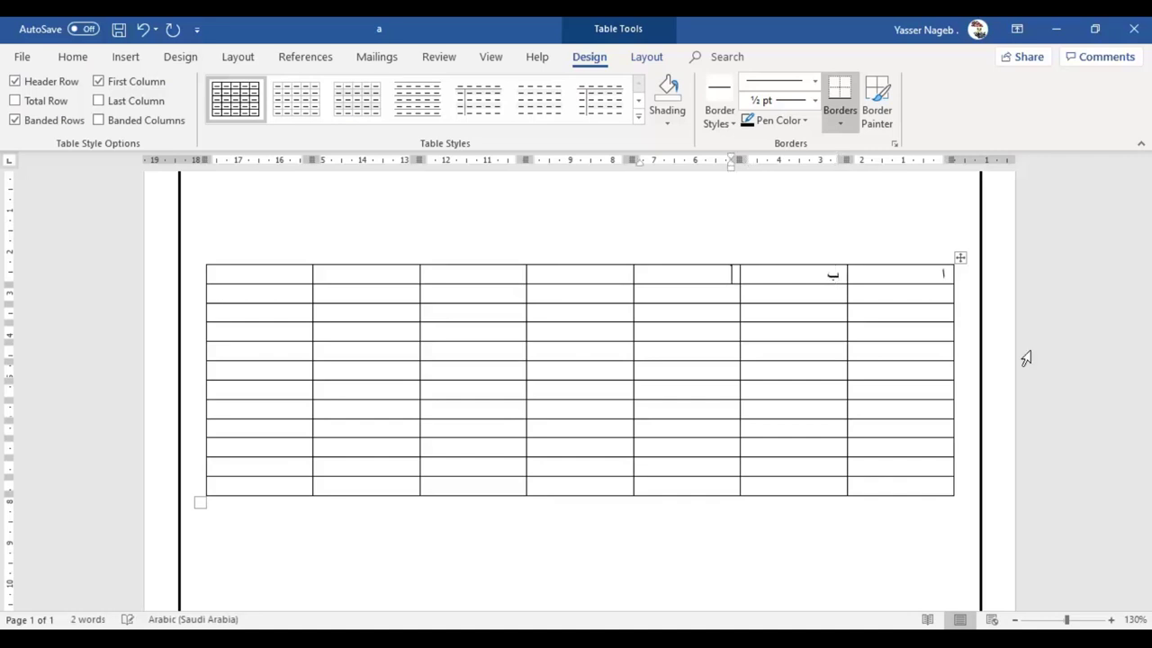
text(ت)
key(Tab)
text(ث)
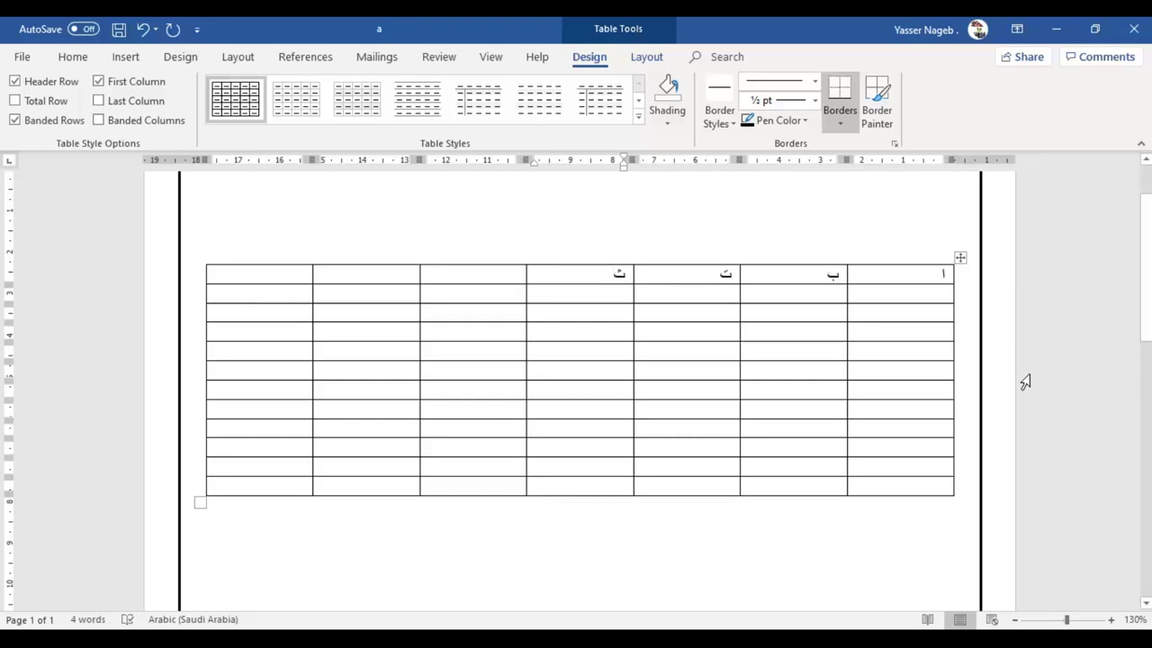
scroll(903, 308, down, 3)
Insert a second 7×4 table below the first in a left-to-right paragraph.
click(887, 429)
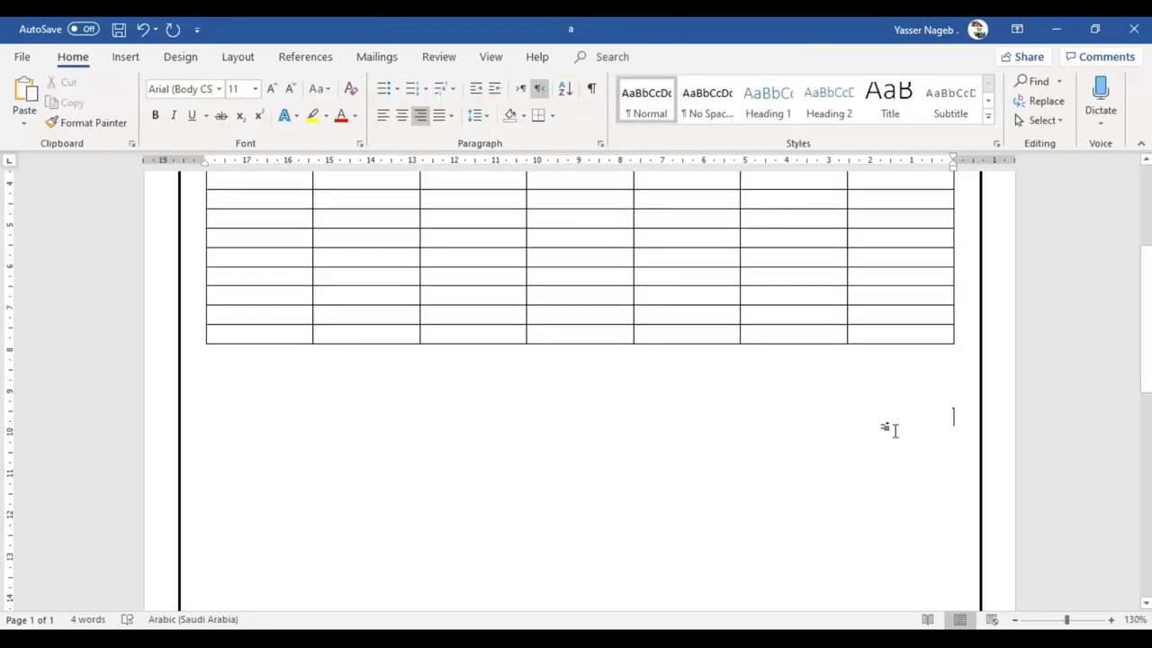
key(ctrl+shift)
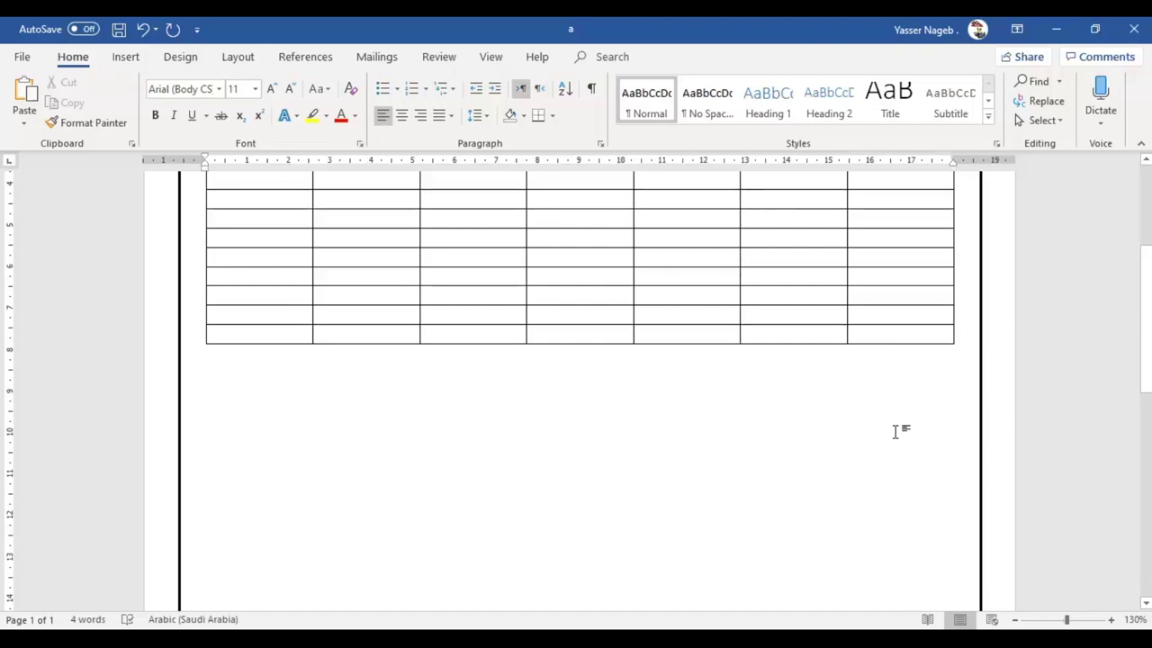
click(126, 57)
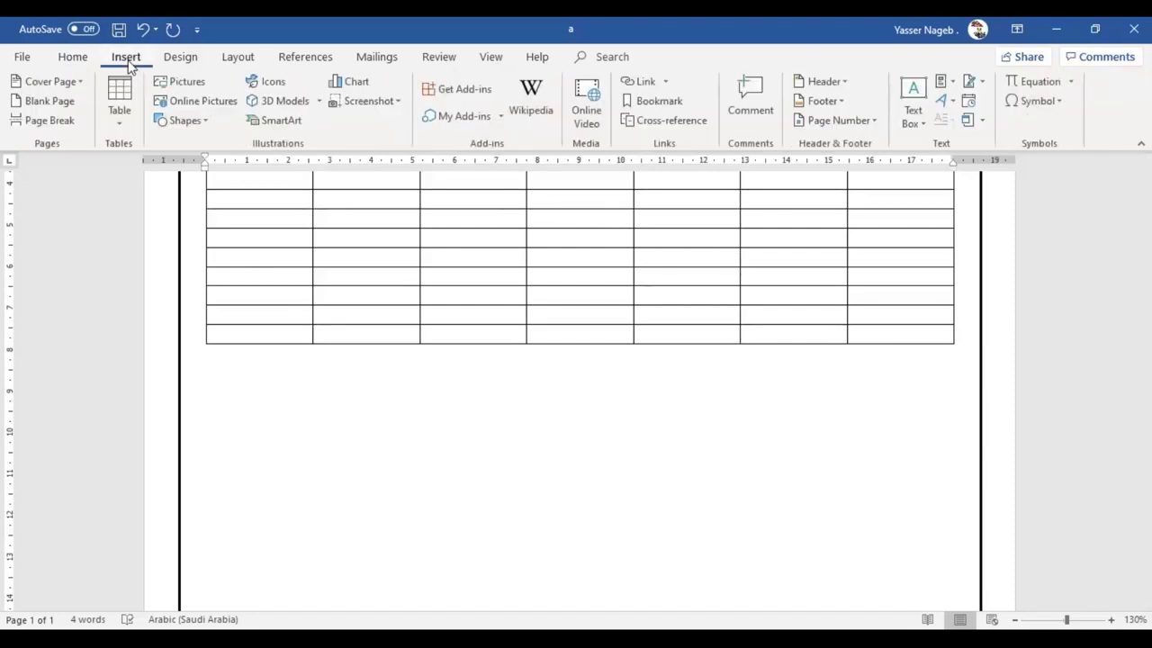
click(120, 124)
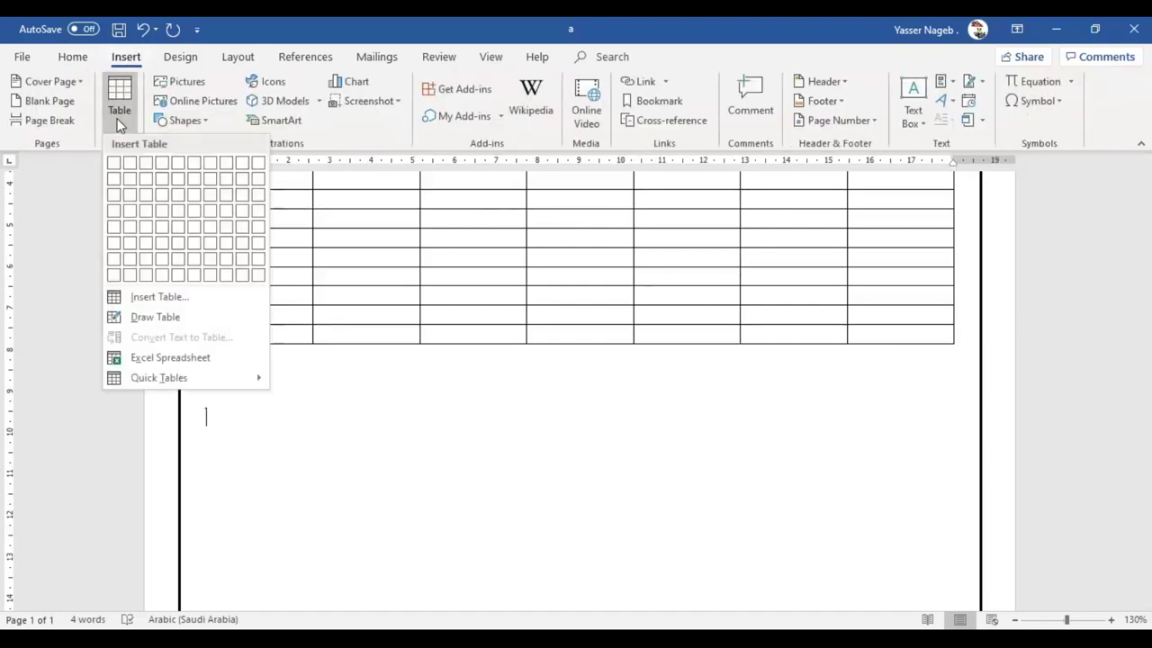
click(209, 213)
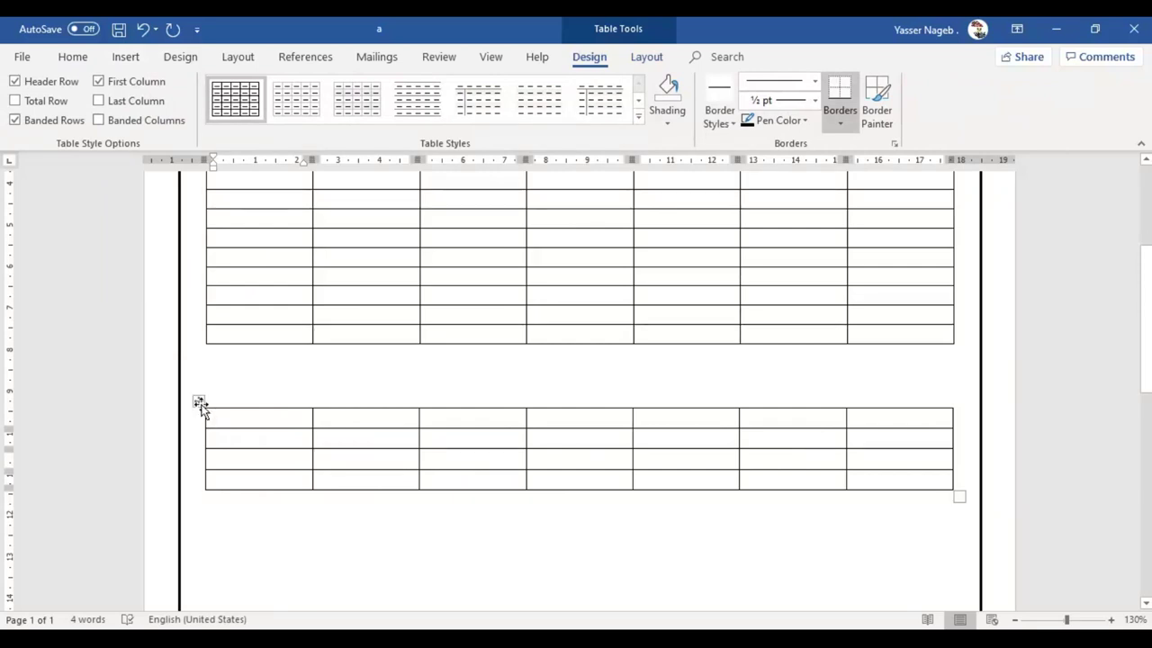
Switch to Arabic and label the new table's leftmost header cells ا, ب, ت, ج.
key(alt+shift)
text(ا)
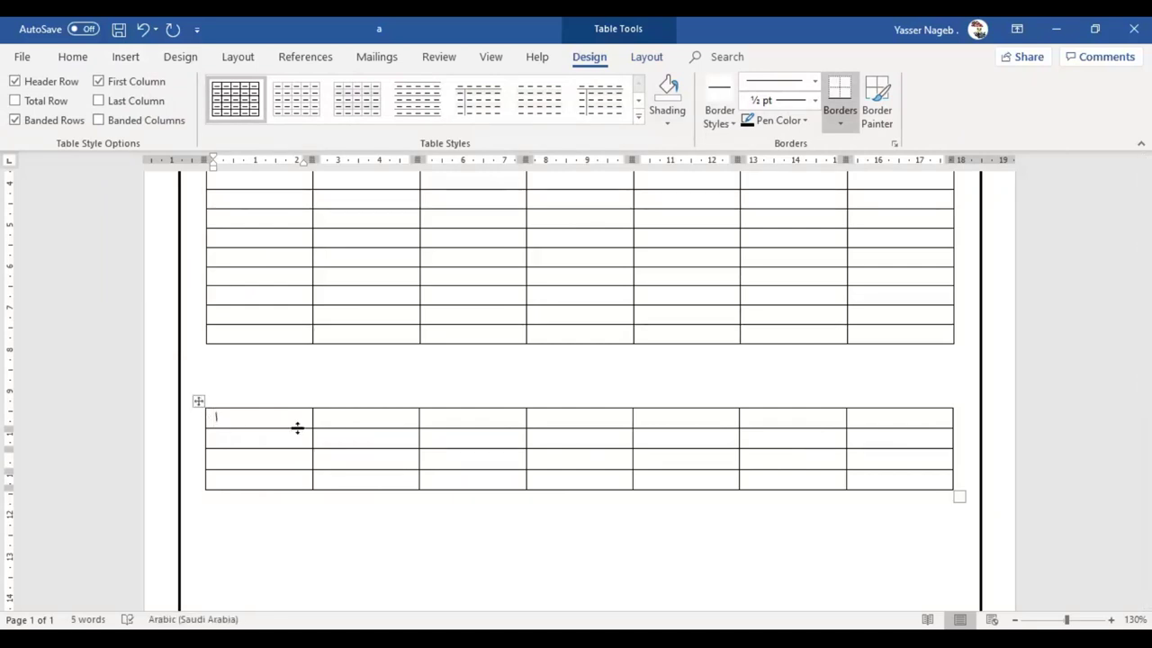
key(Tab)
text(ب)
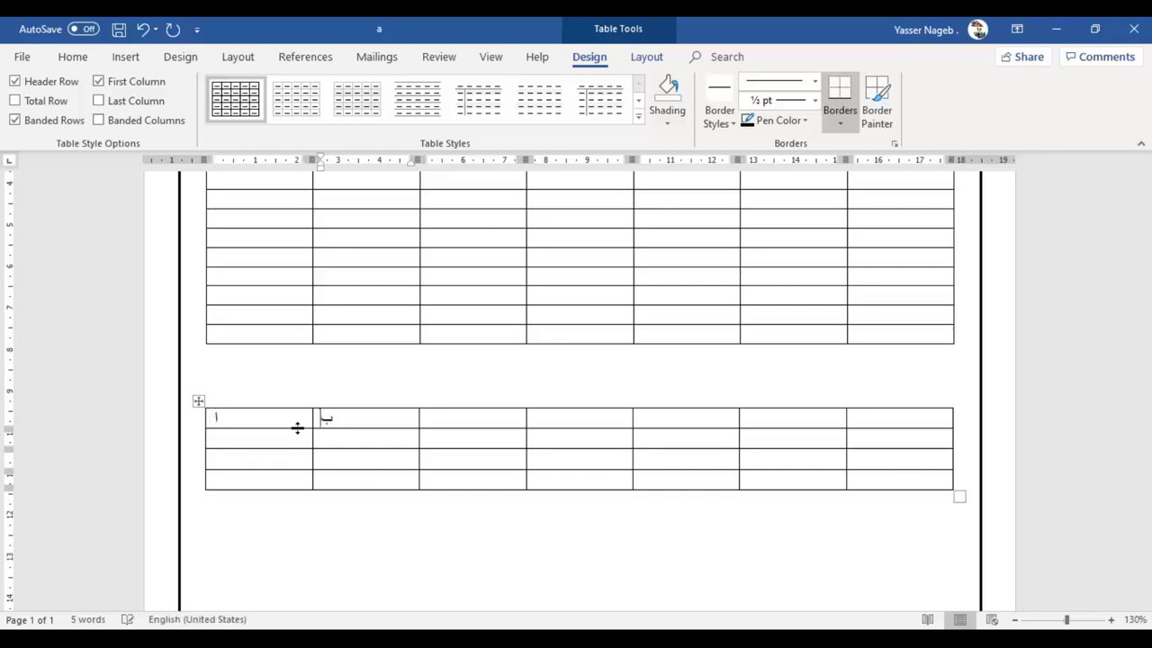
key(Tab)
text(ت)
key(Tab)
text(ج)
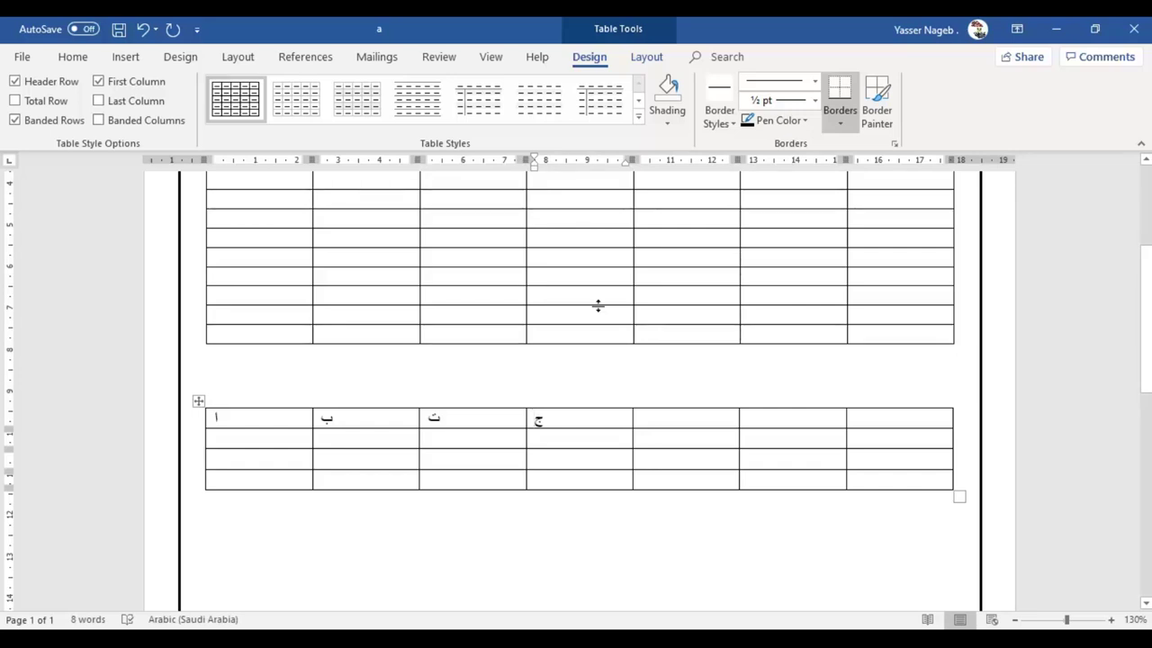
click(270, 380)
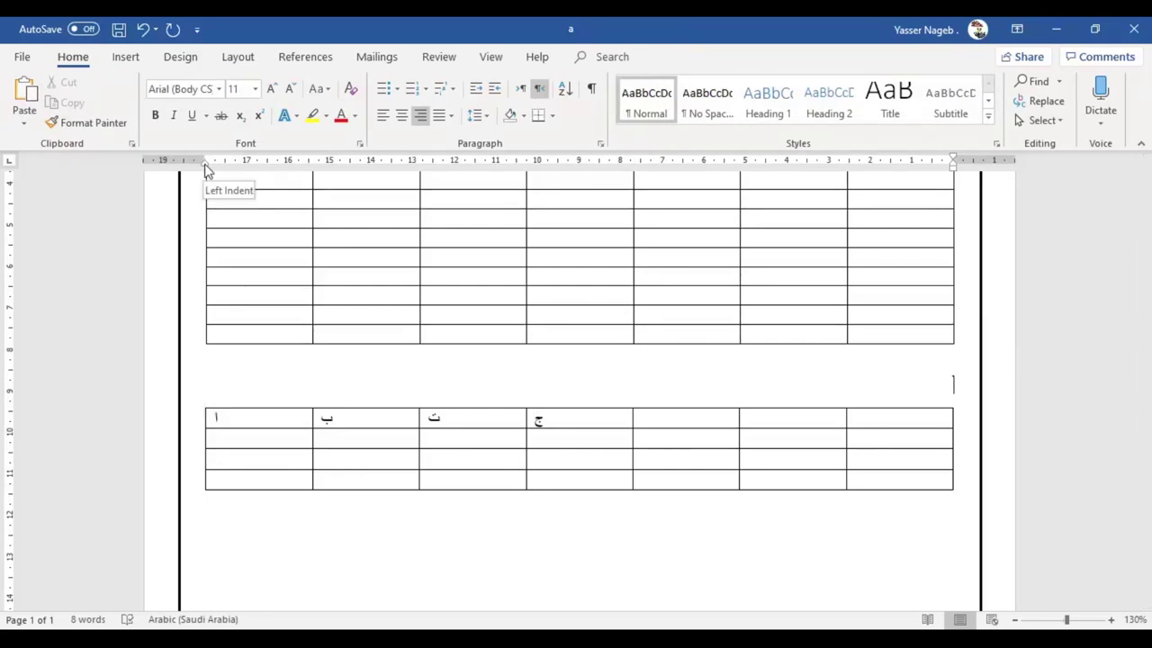
scroll(787, 447, up, 3)
scroll(871, 372, up, 2)
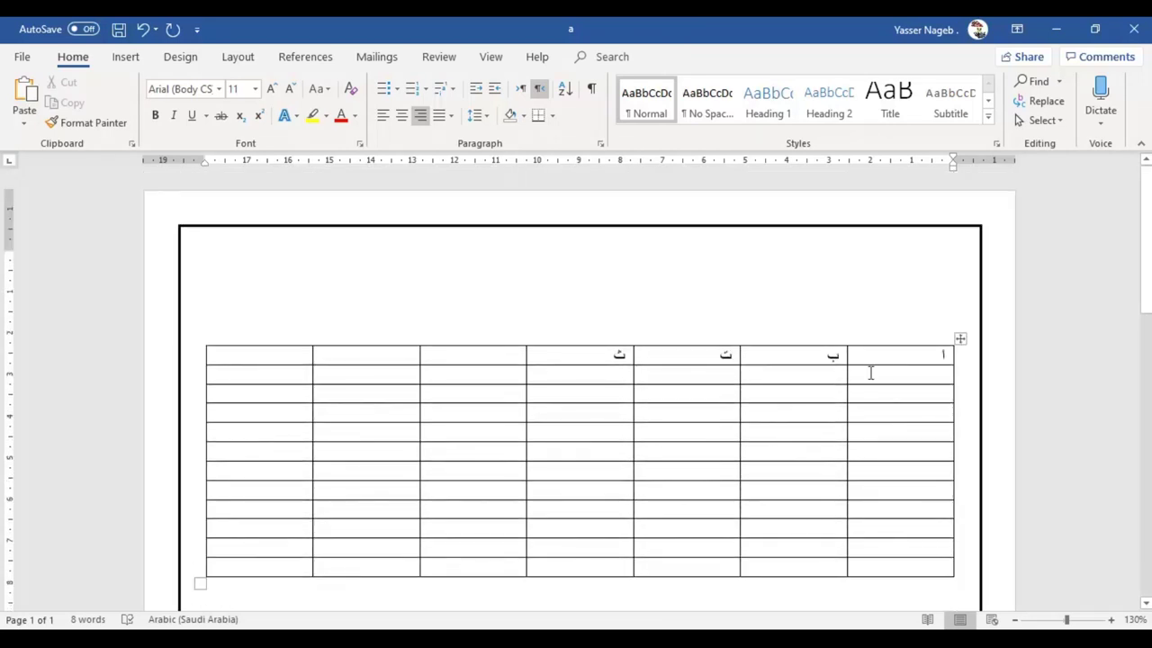
click(940, 358)
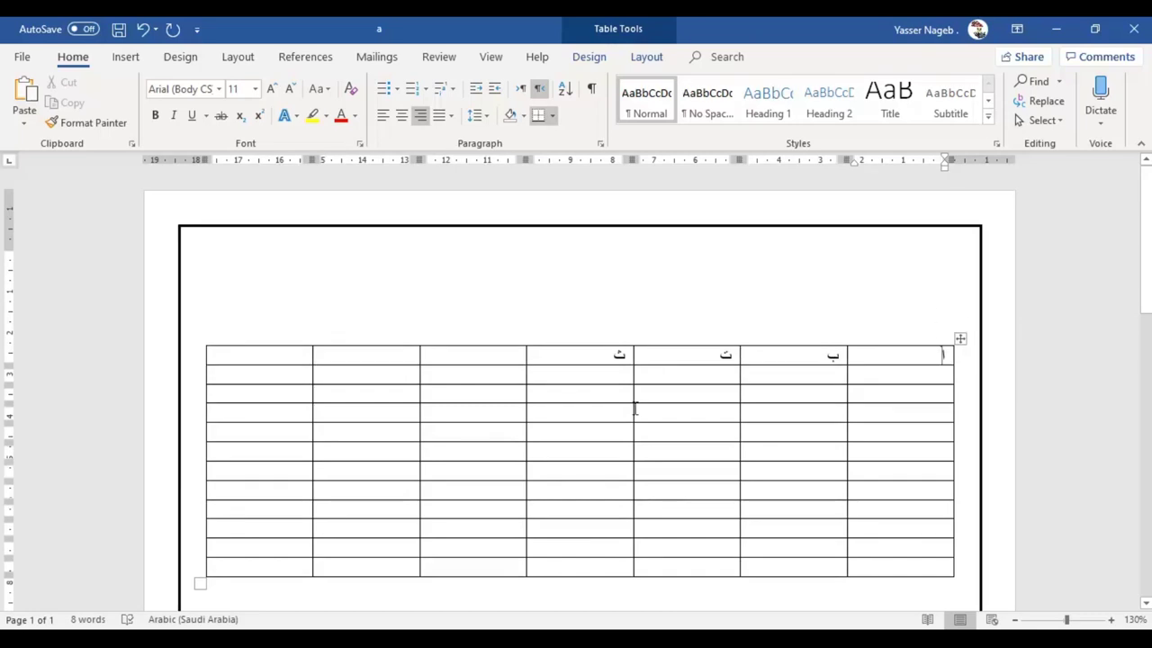
click(794, 353)
key(Tab)
key(Tab)
key(Tab)
key(Tab)
key(Tab)
mouse_move(849, 339)
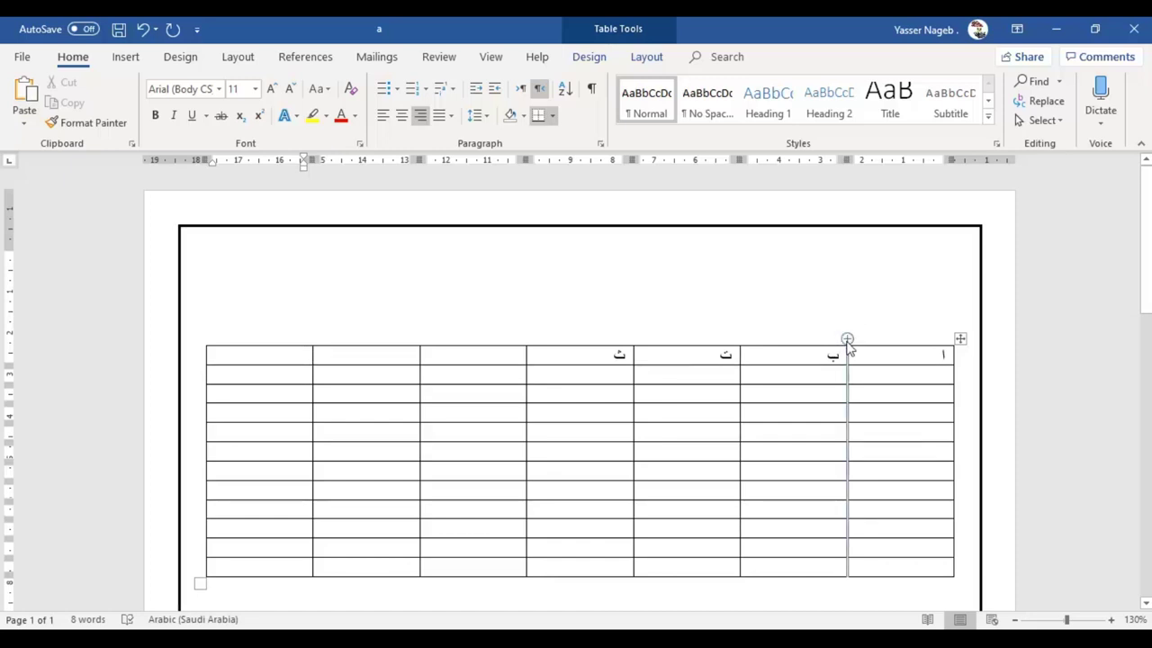
Insert a new column between ب and ا, and type م under ا.
click(847, 340)
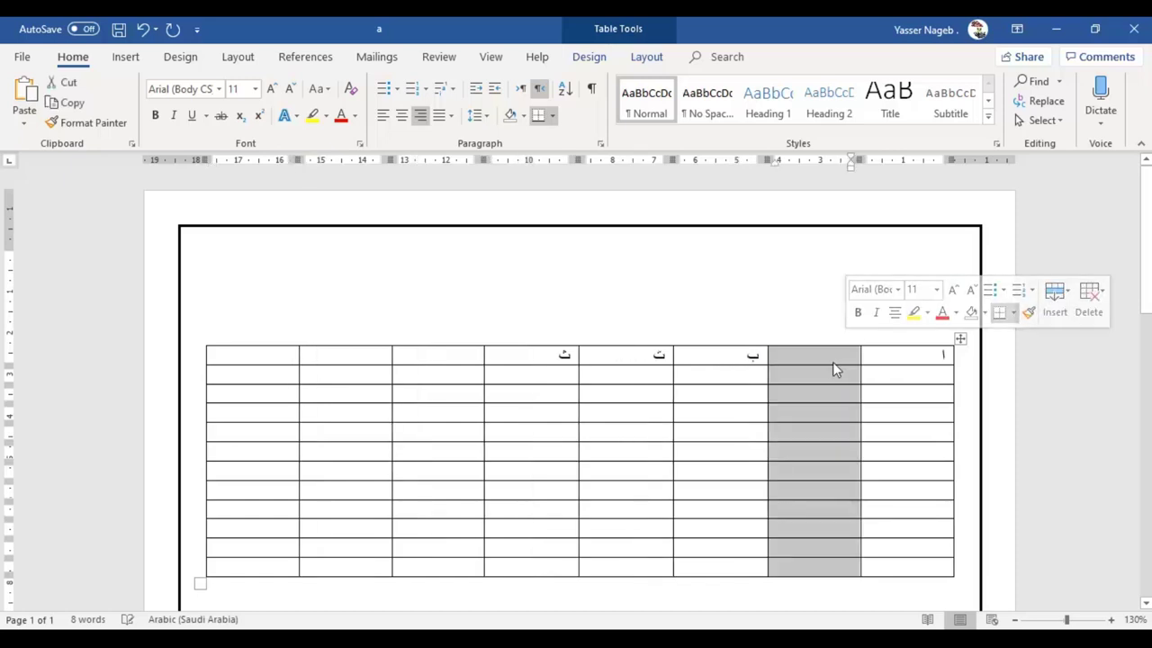
click(919, 378)
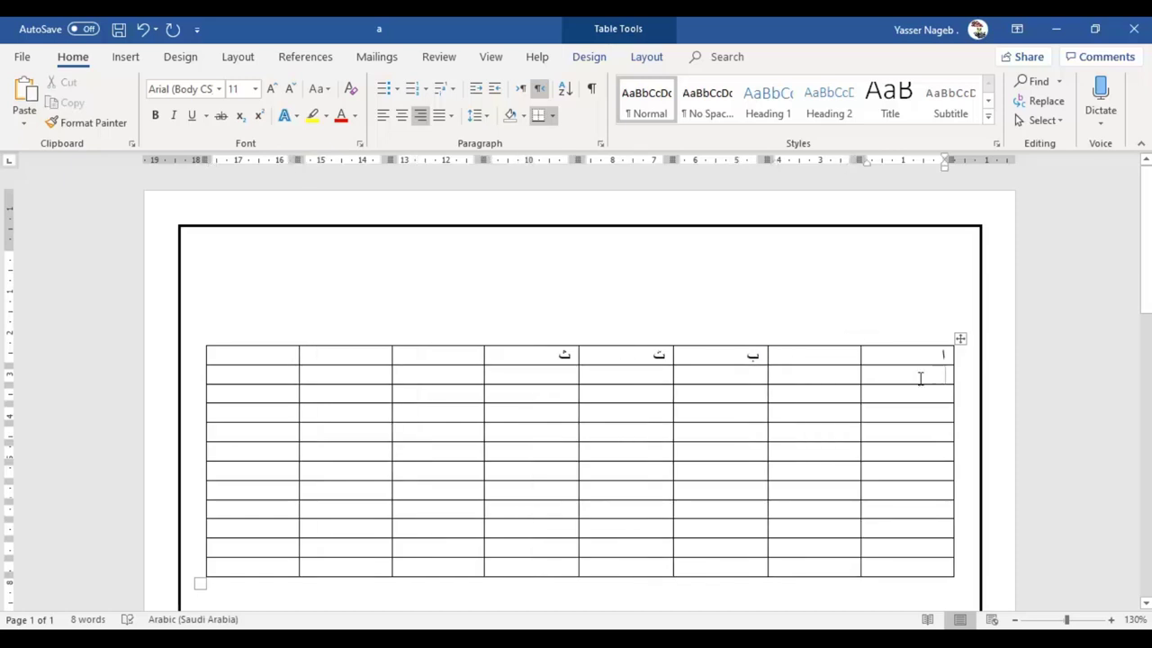
text(م)
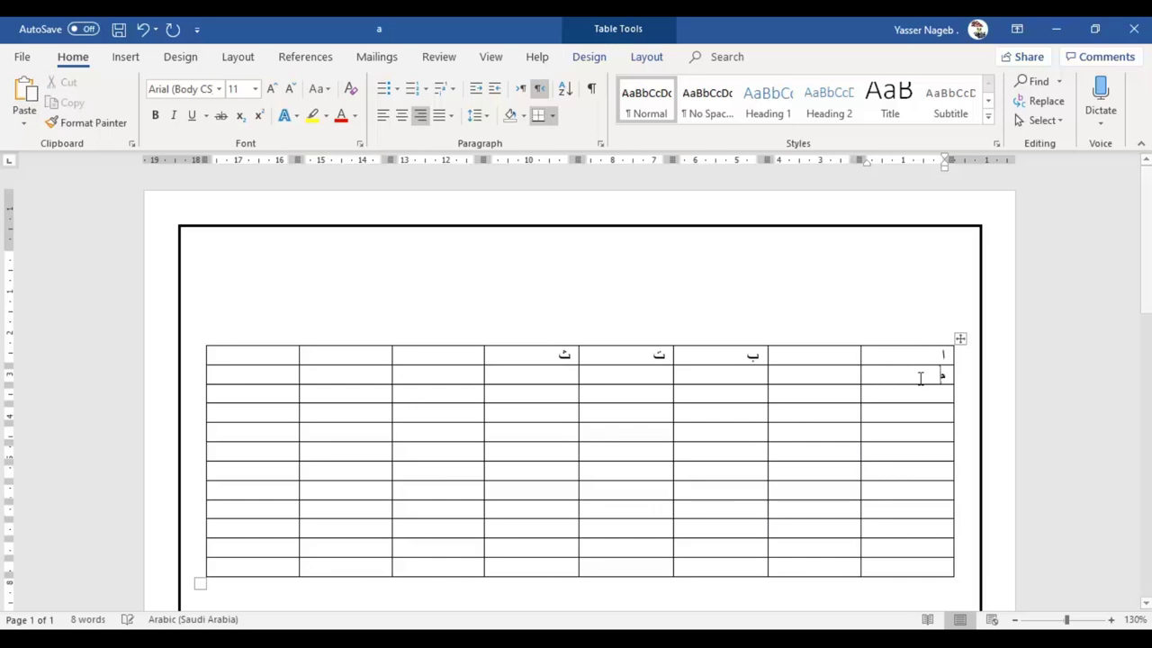
Insert an empty row below the header row.
mouse_move(961, 365)
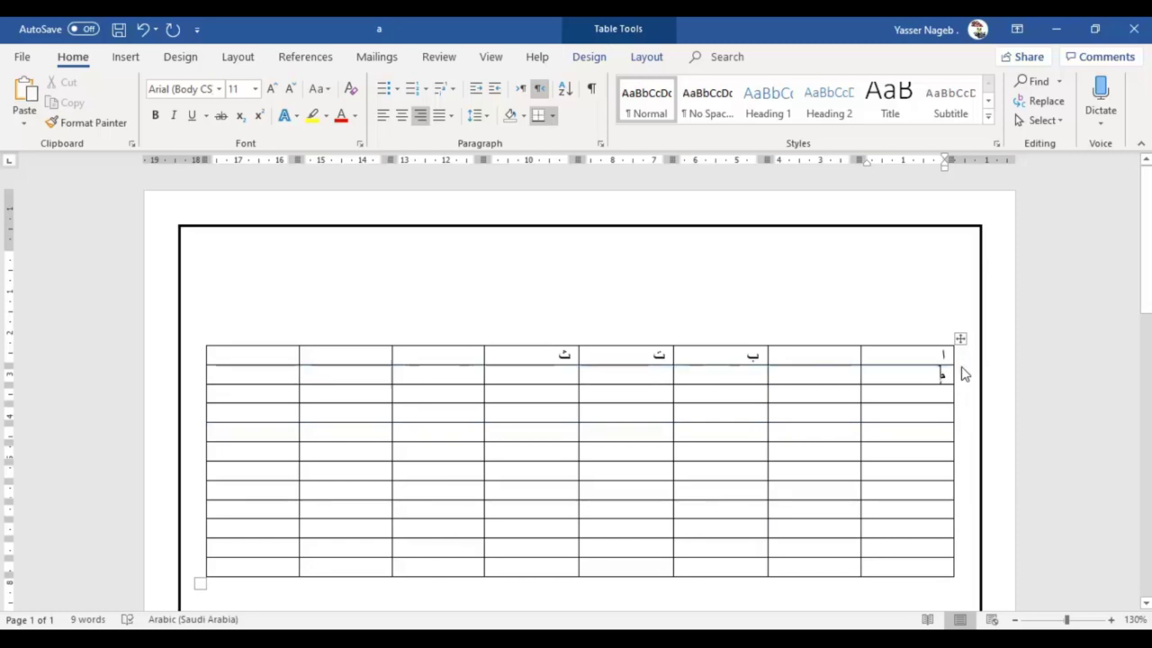
click(961, 369)
click(801, 376)
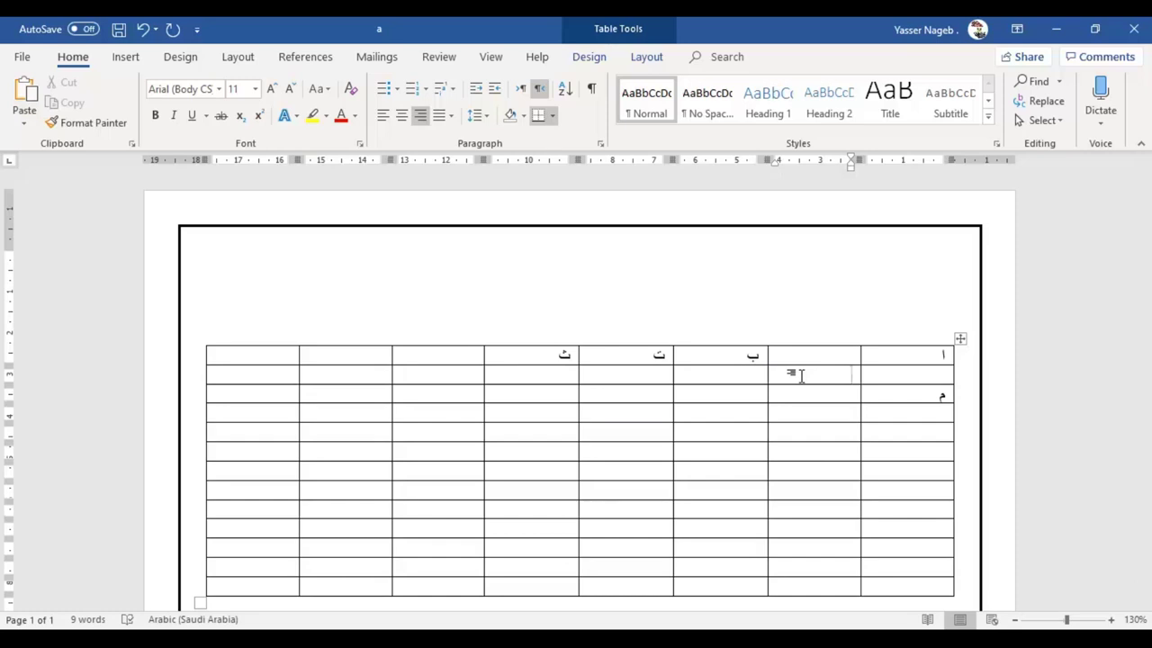
mouse_move(870, 331)
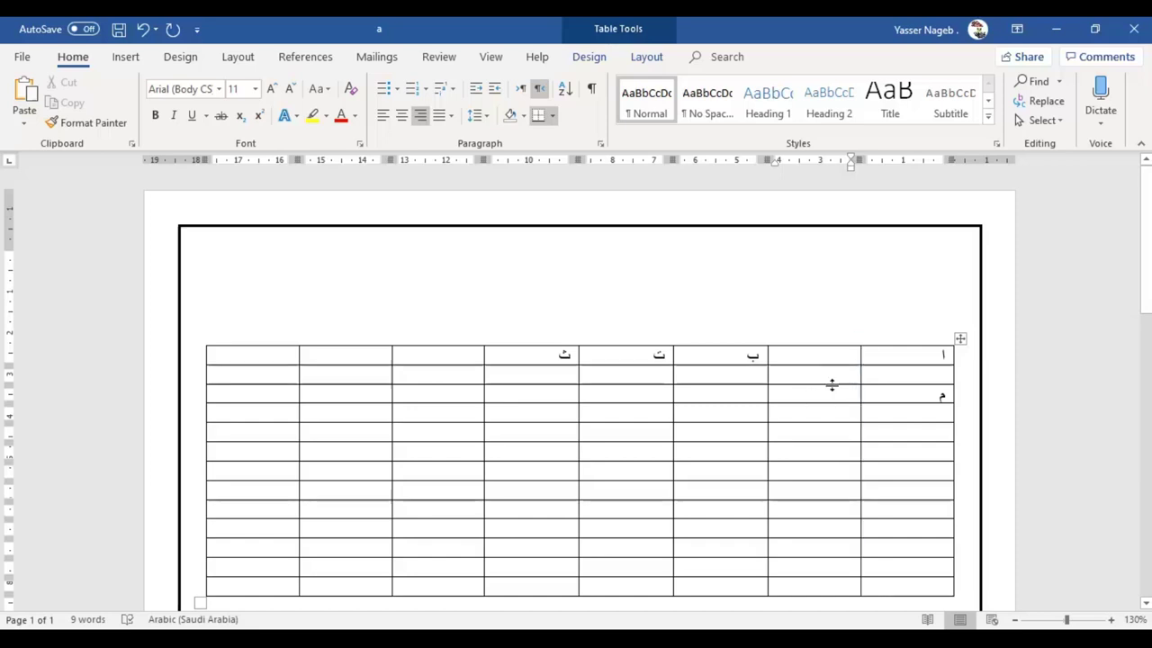
mouse_move(878, 390)
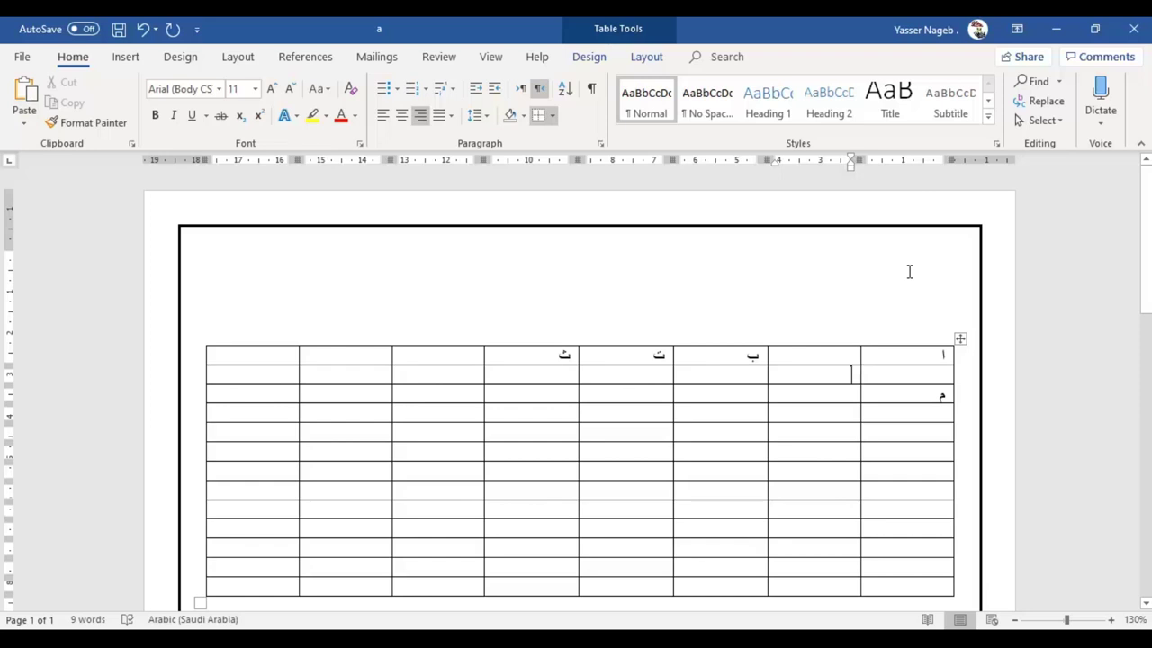
Insert another empty row beneath the header, pushing م down to the fourth row.
click(964, 373)
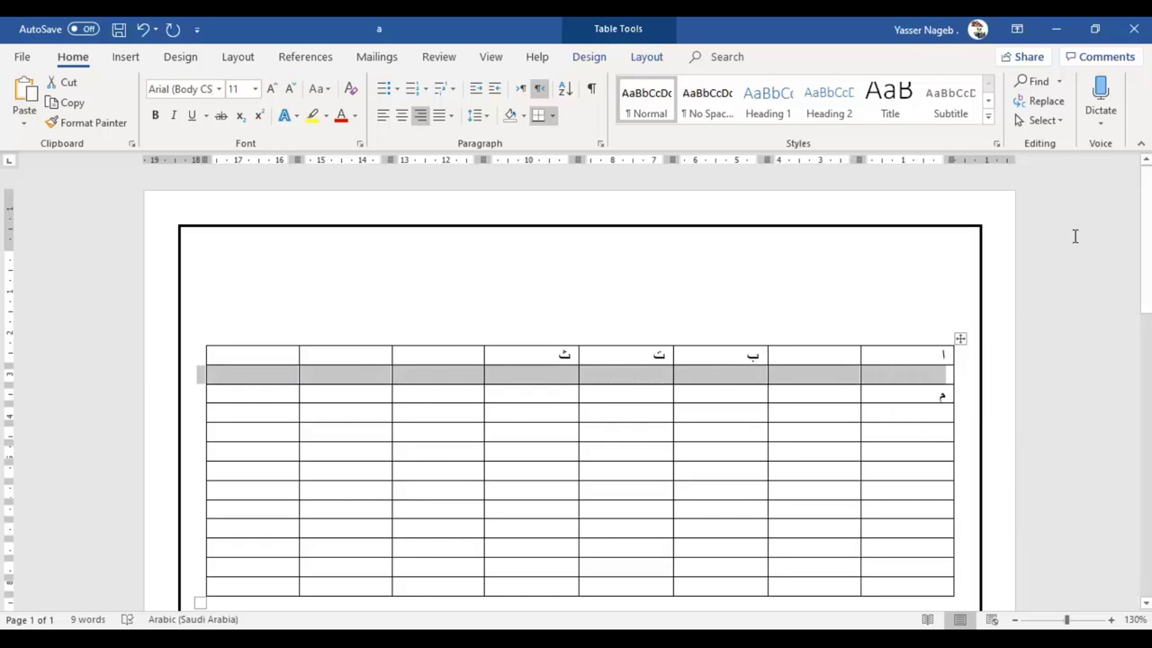
right_click(927, 376)
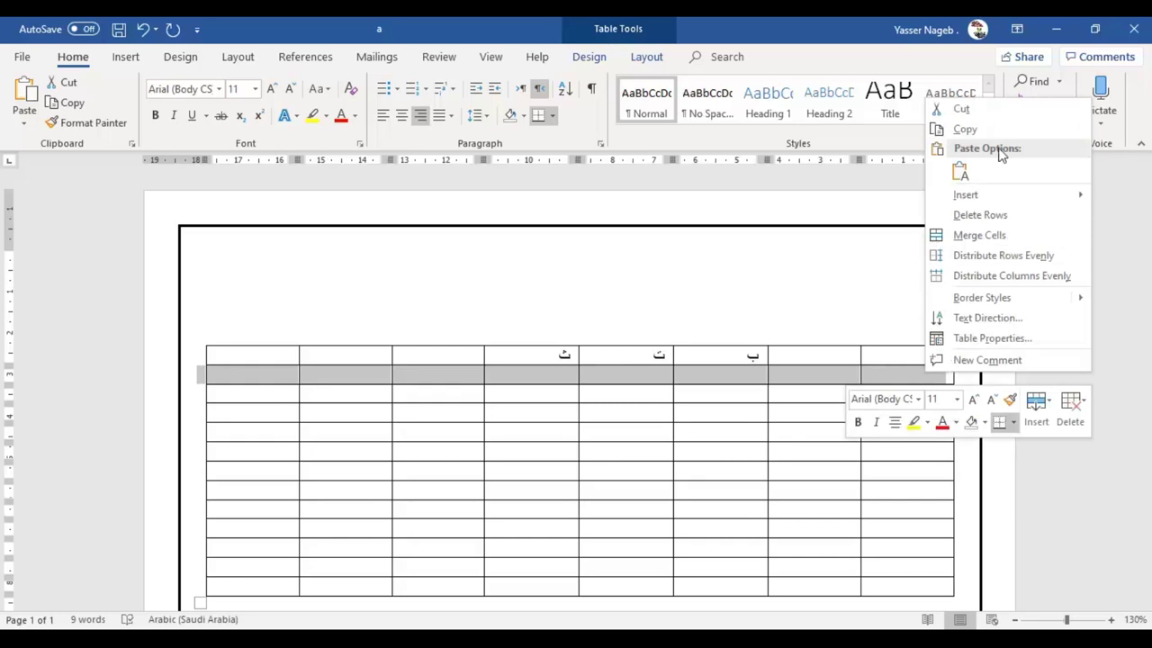
mouse_move(978, 200)
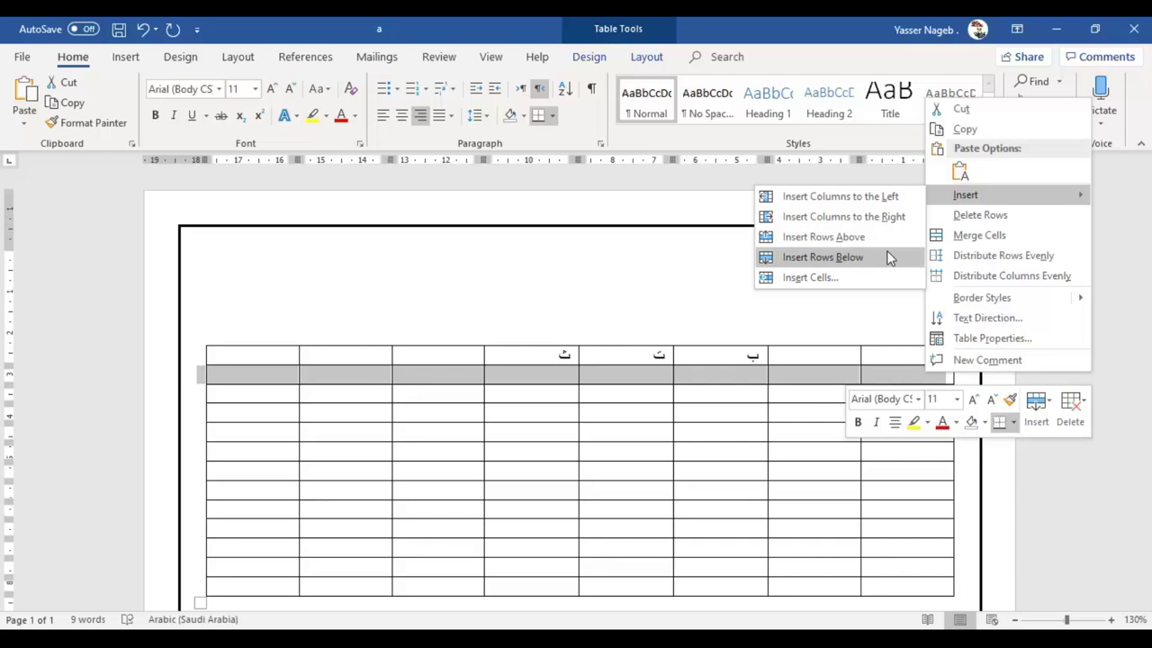
click(889, 241)
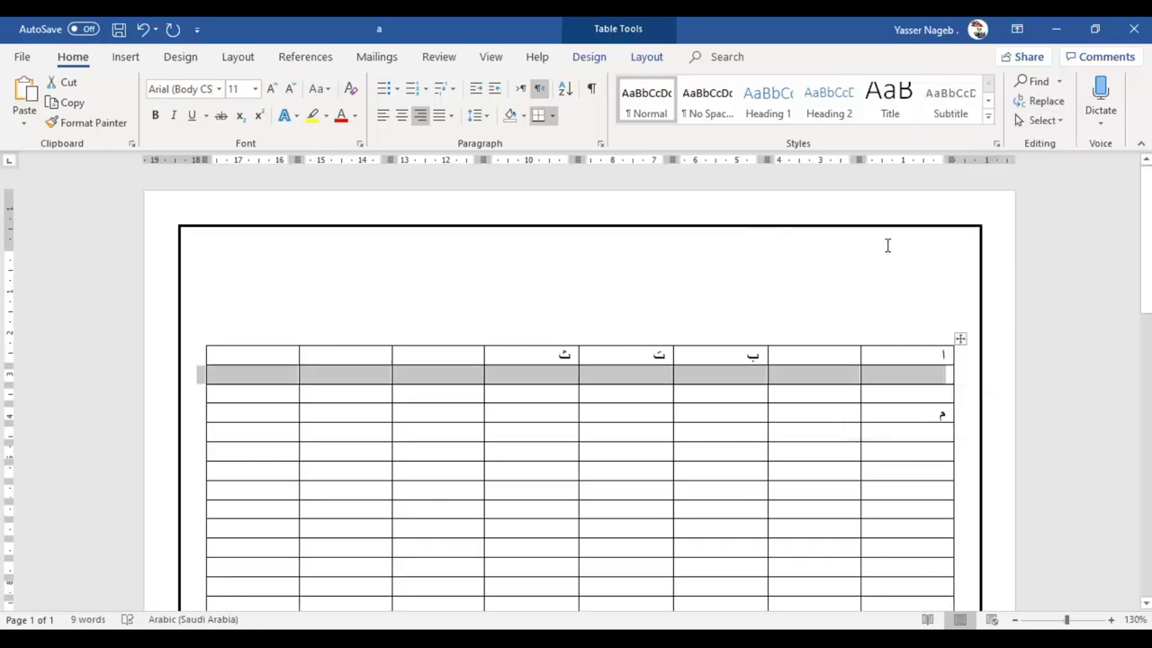
click(952, 407)
click(936, 376)
Insert an empty row above the table's first row.
click(932, 358)
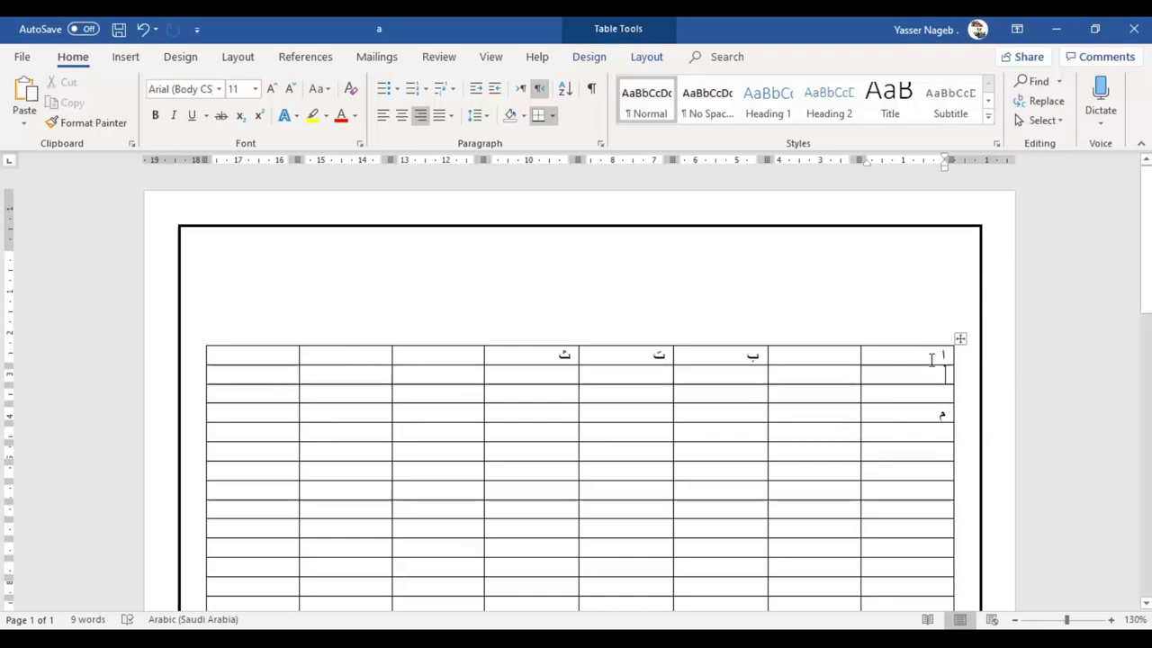
drag(926, 358, 274, 358)
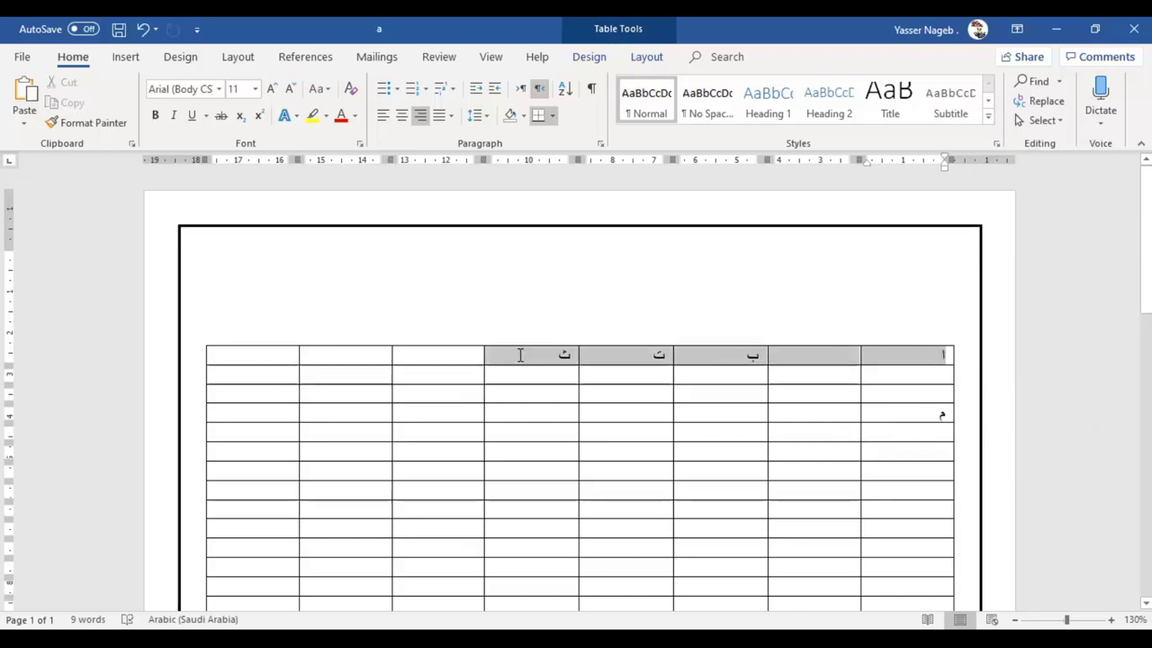
right_click(933, 357)
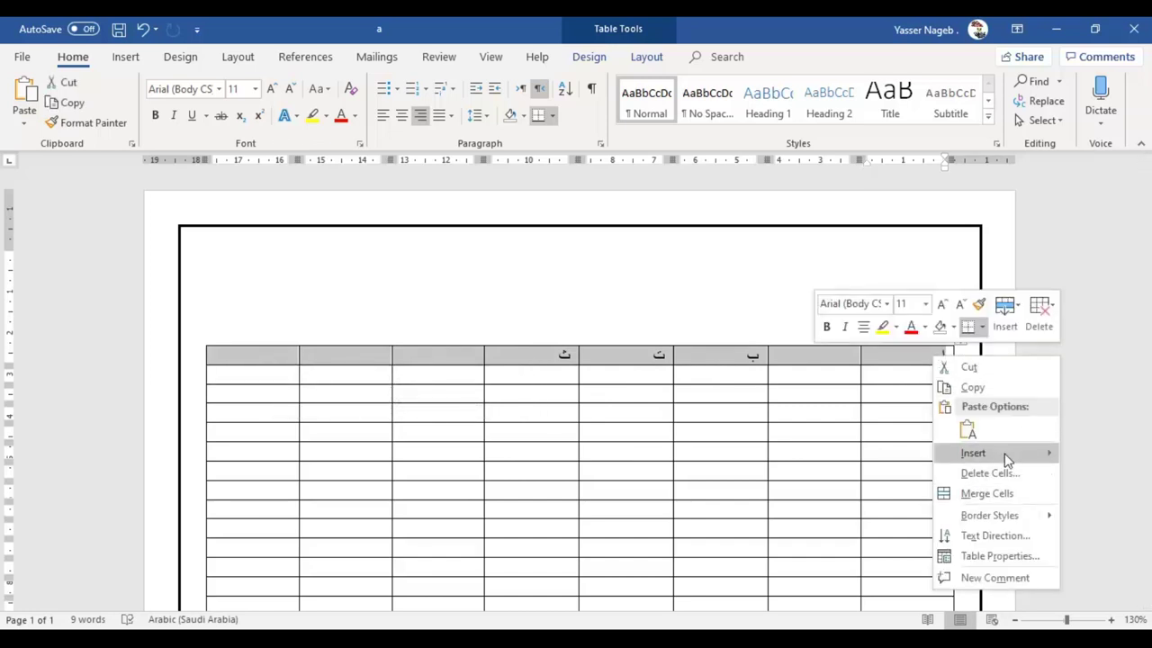
mouse_move(1007, 456)
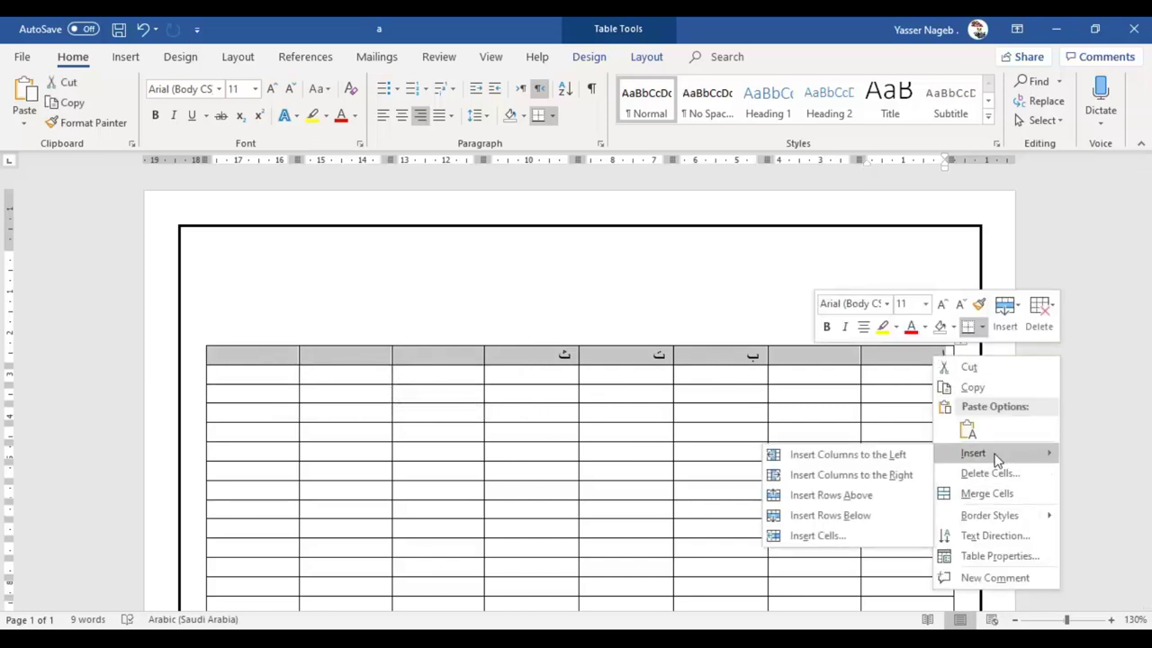
click(877, 503)
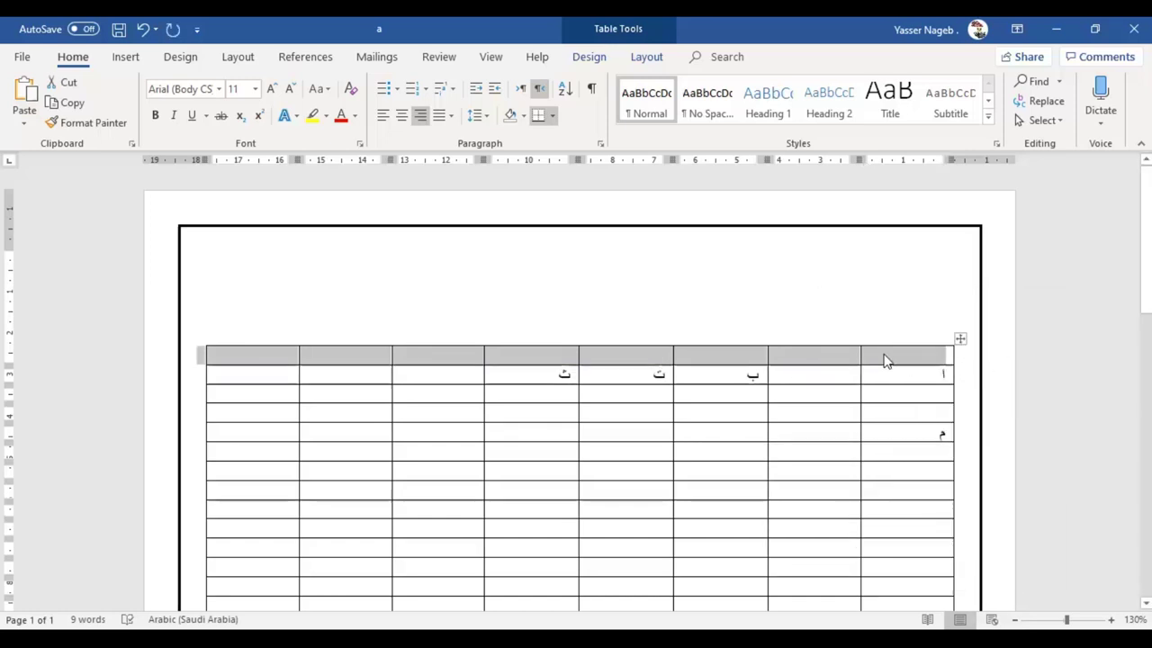
Insert an empty row directly below the ا ب ت ث row.
click(961, 387)
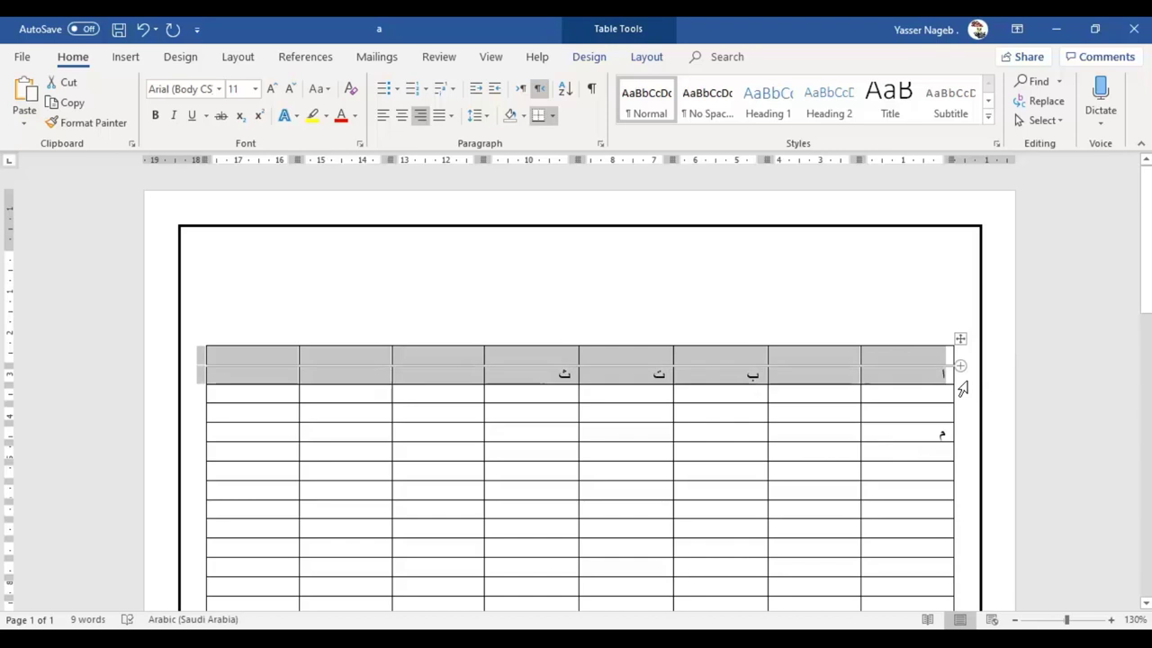
right_click(843, 383)
mouse_move(864, 209)
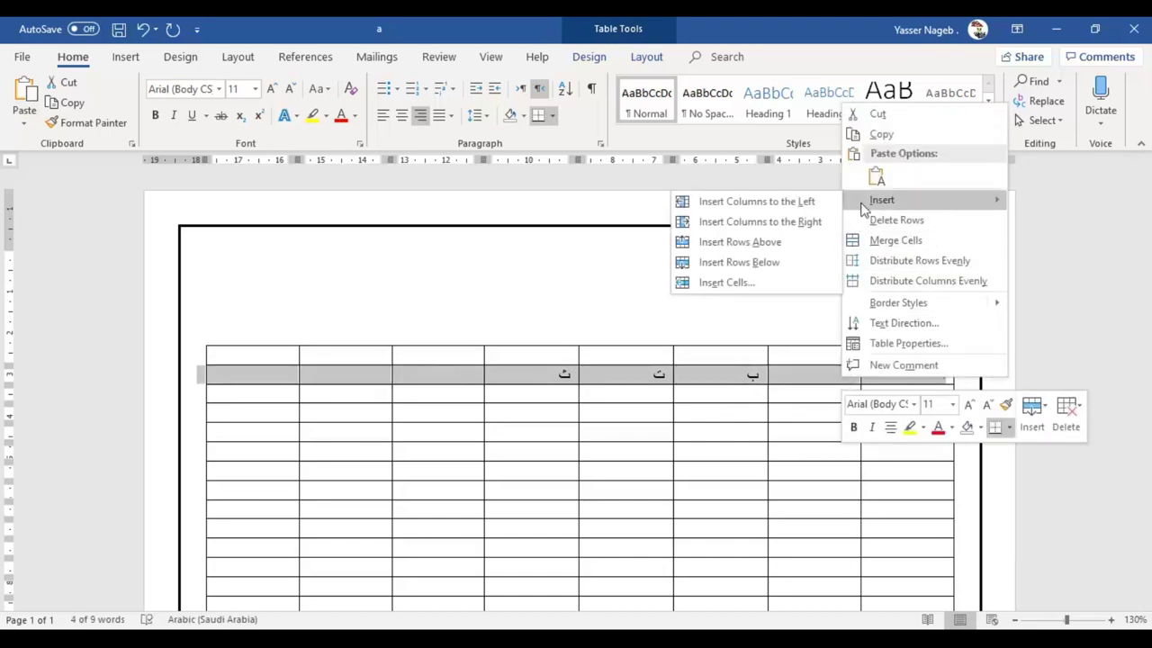
click(713, 263)
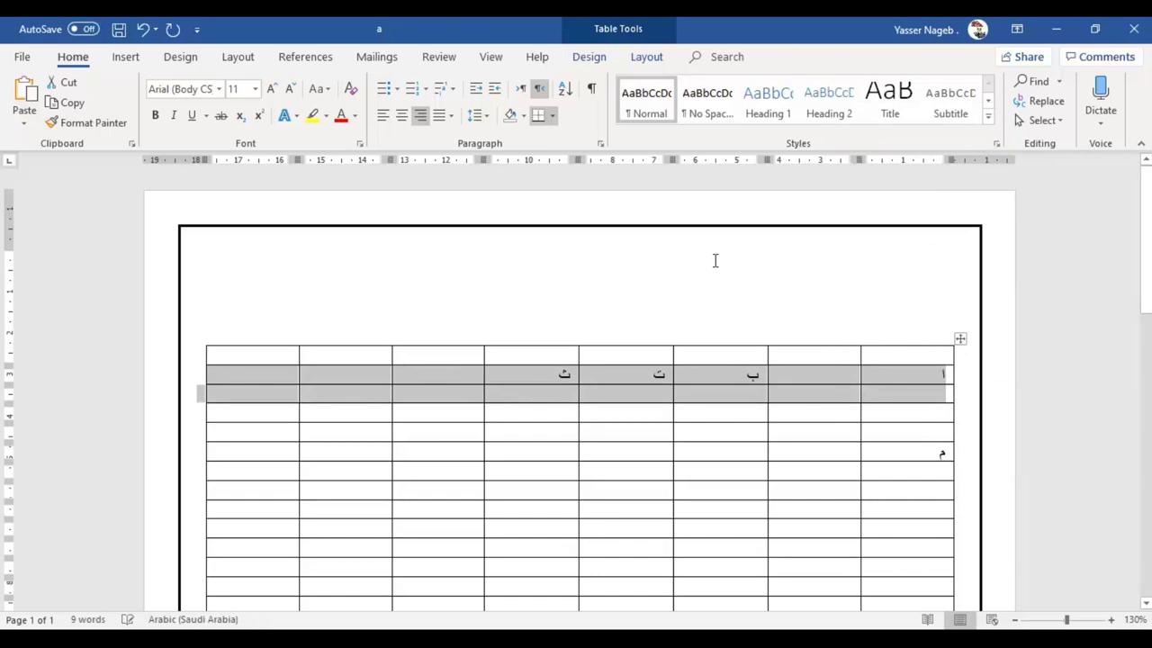
click(875, 412)
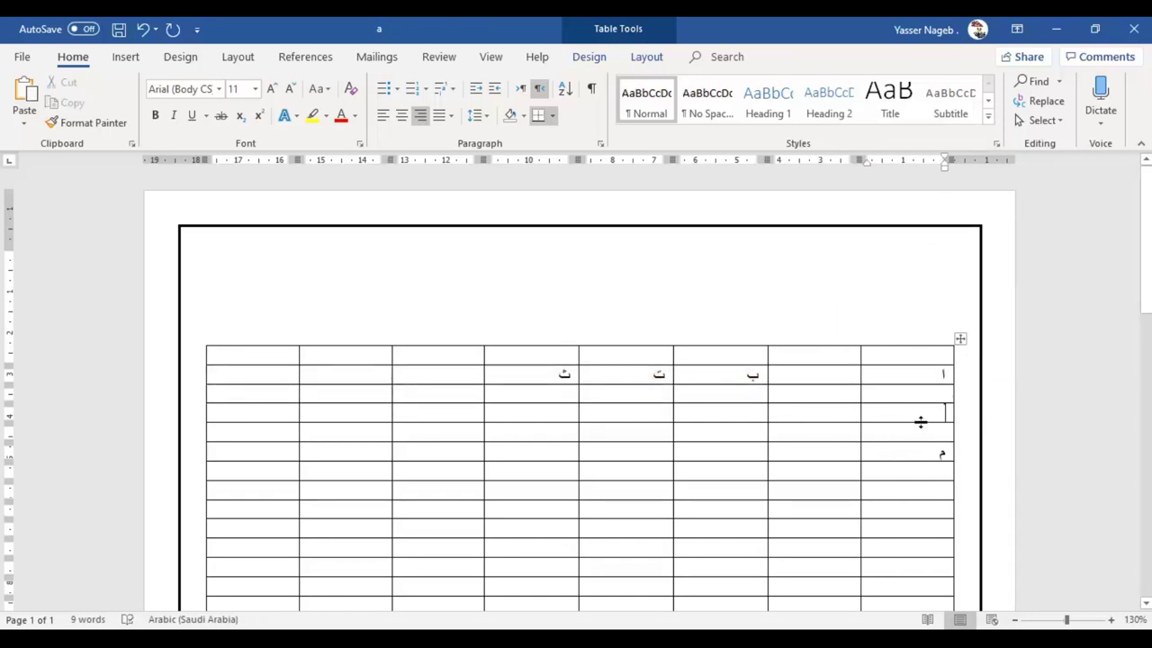
click(834, 340)
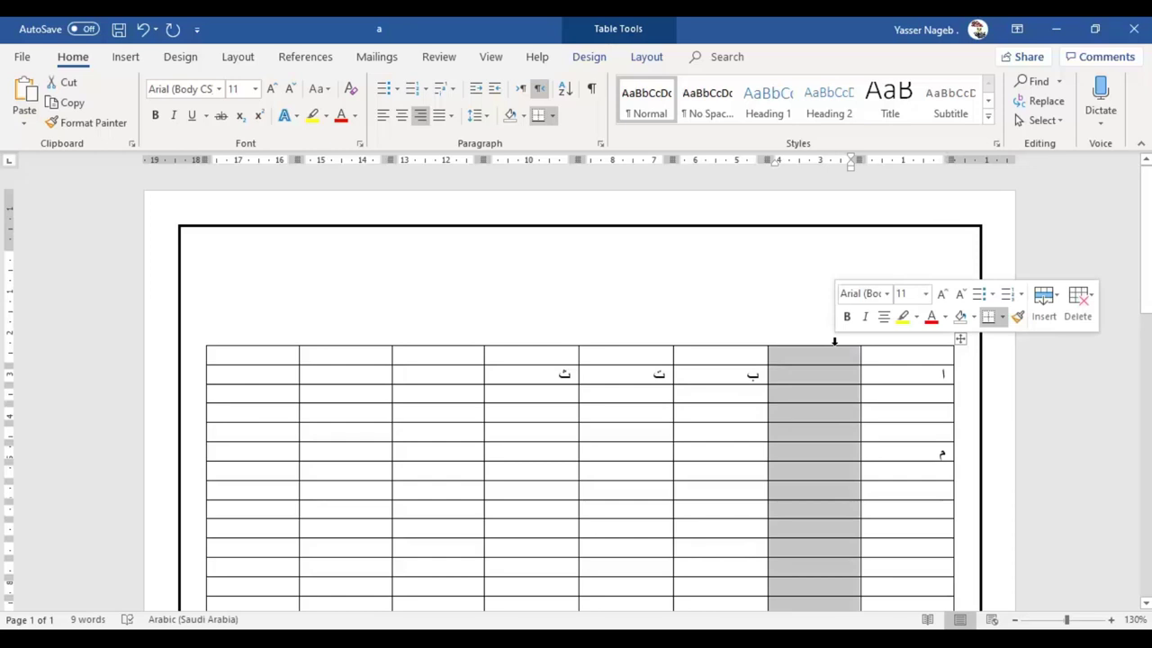
right_click(836, 364)
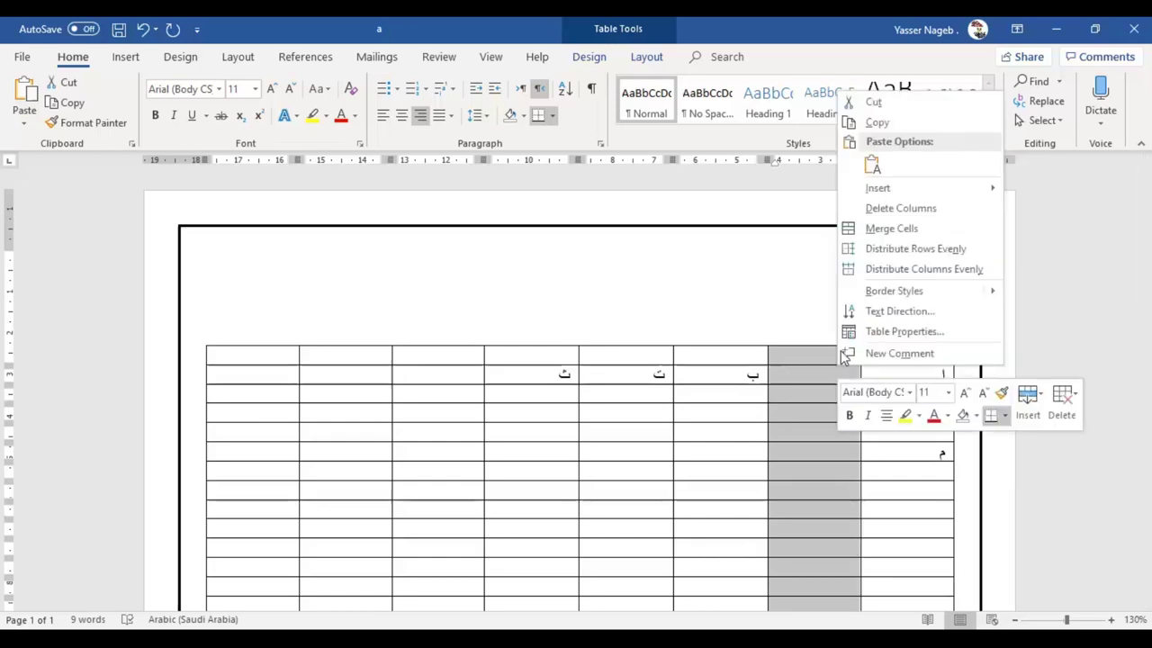
Insert a second empty column between ا and ب, making the table nine columns wide.
mouse_move(900, 189)
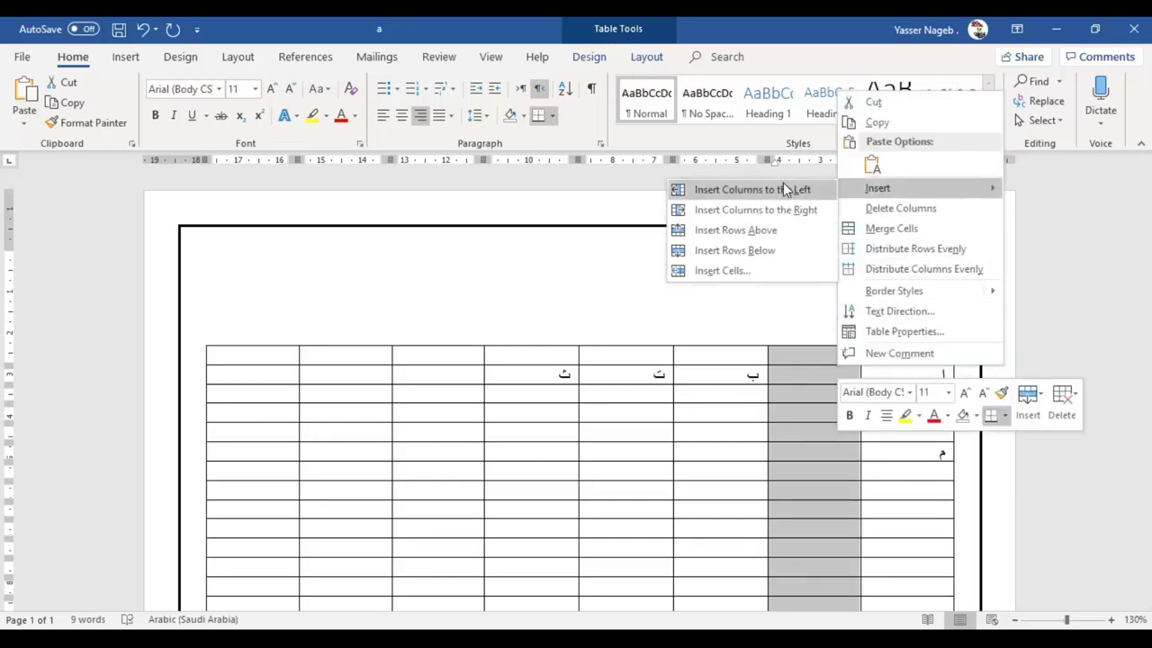
click(741, 212)
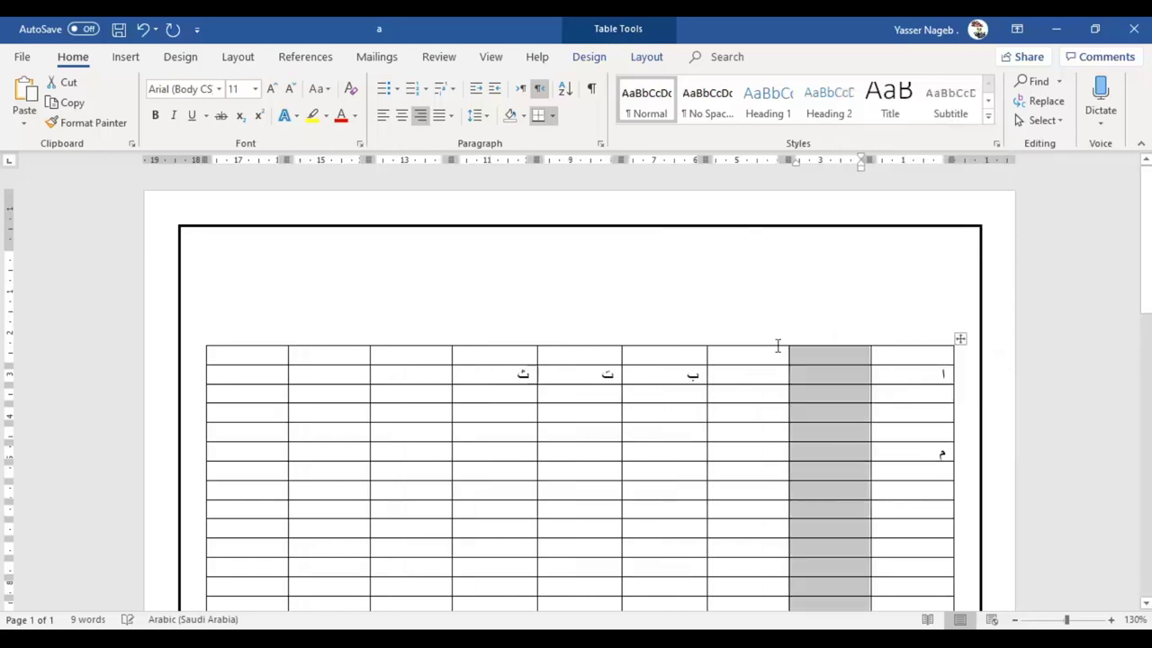
click(833, 374)
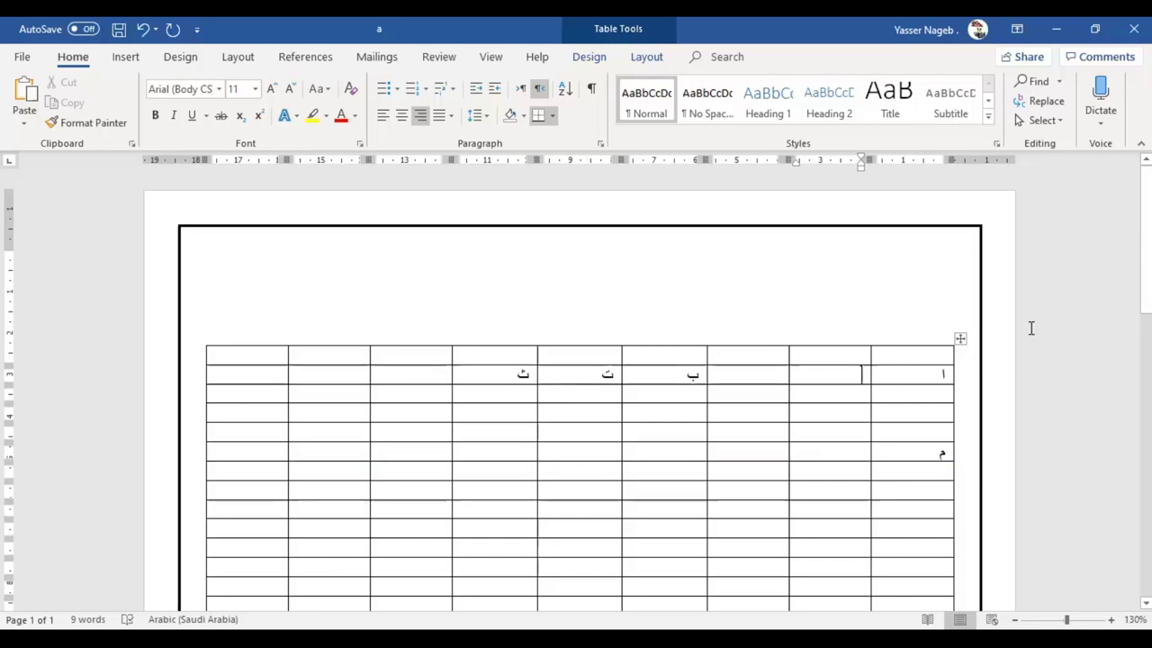
click(962, 338)
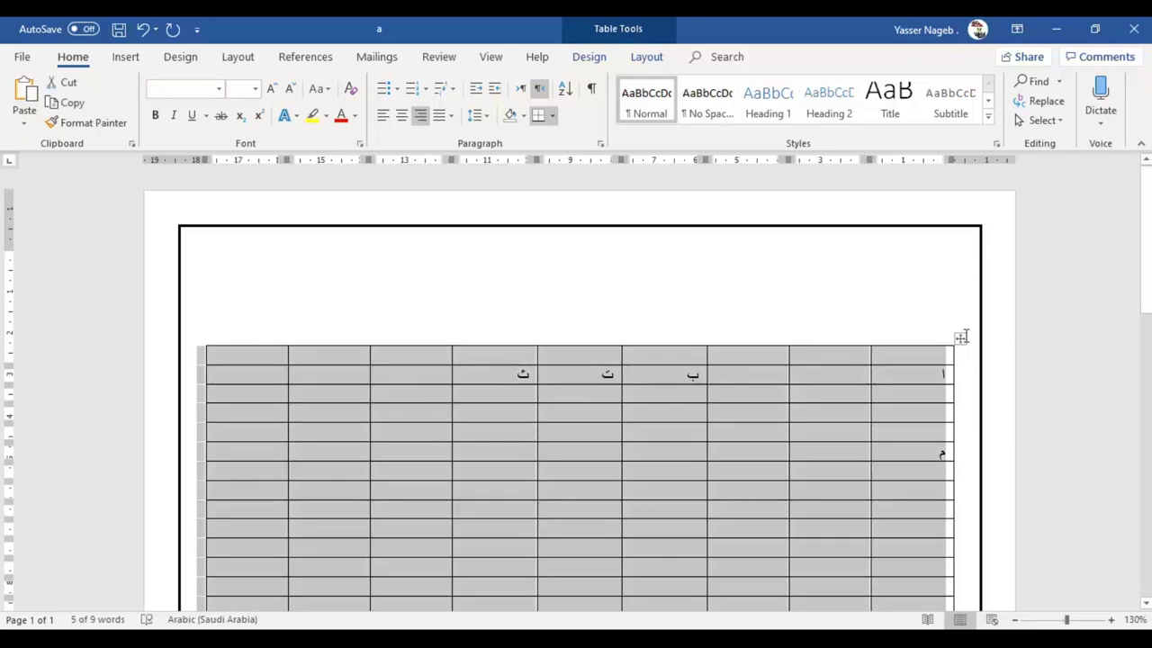
Frame the whole table with a double-line 2 ¼ pt outside border.
click(589, 61)
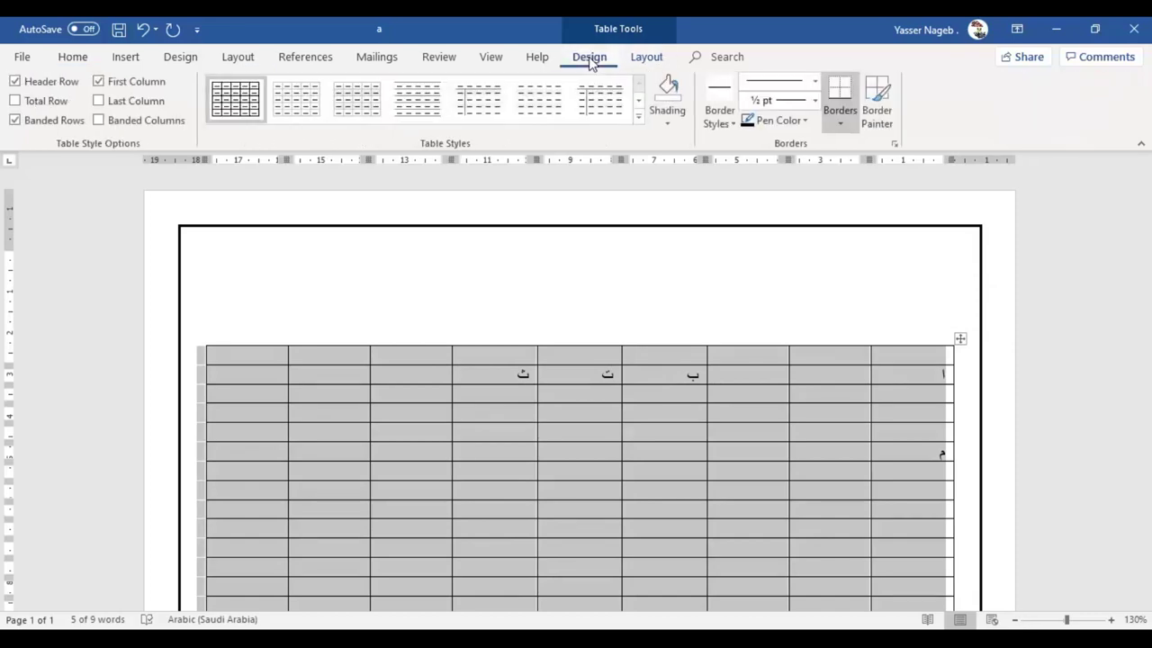
click(637, 60)
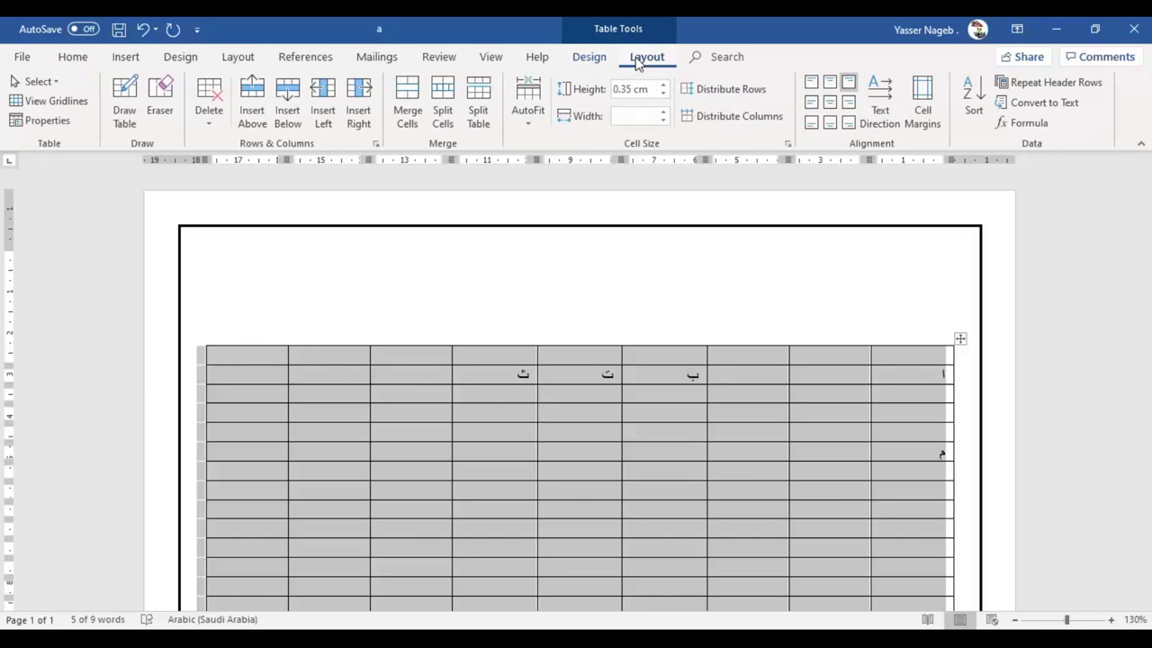
click(592, 61)
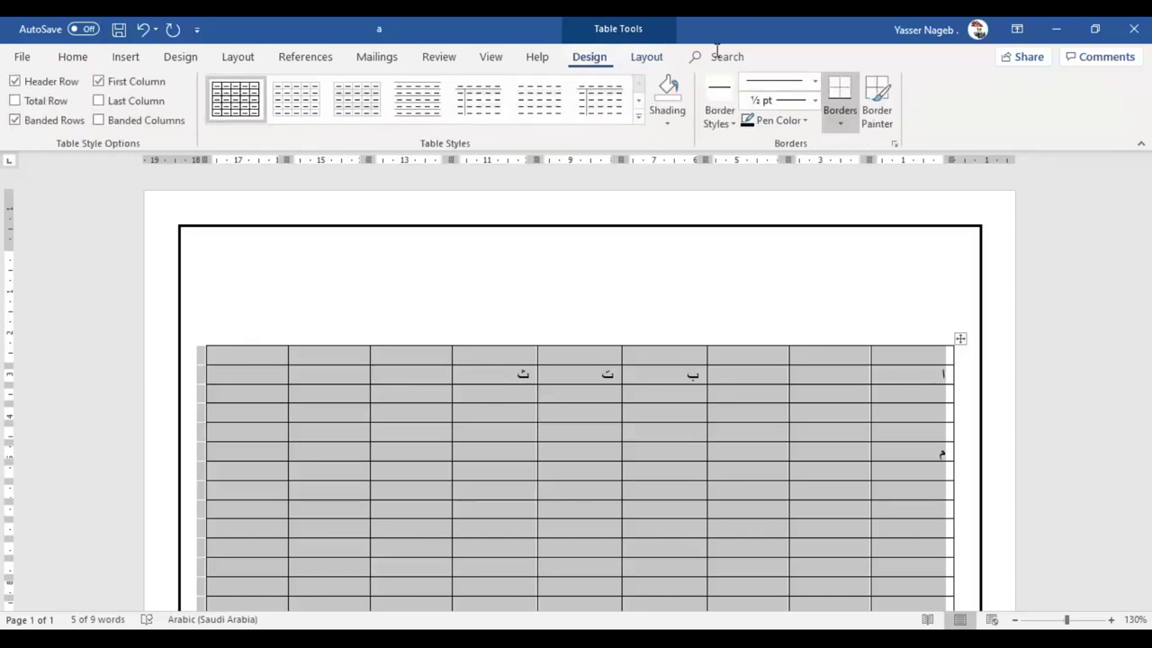
click(816, 85)
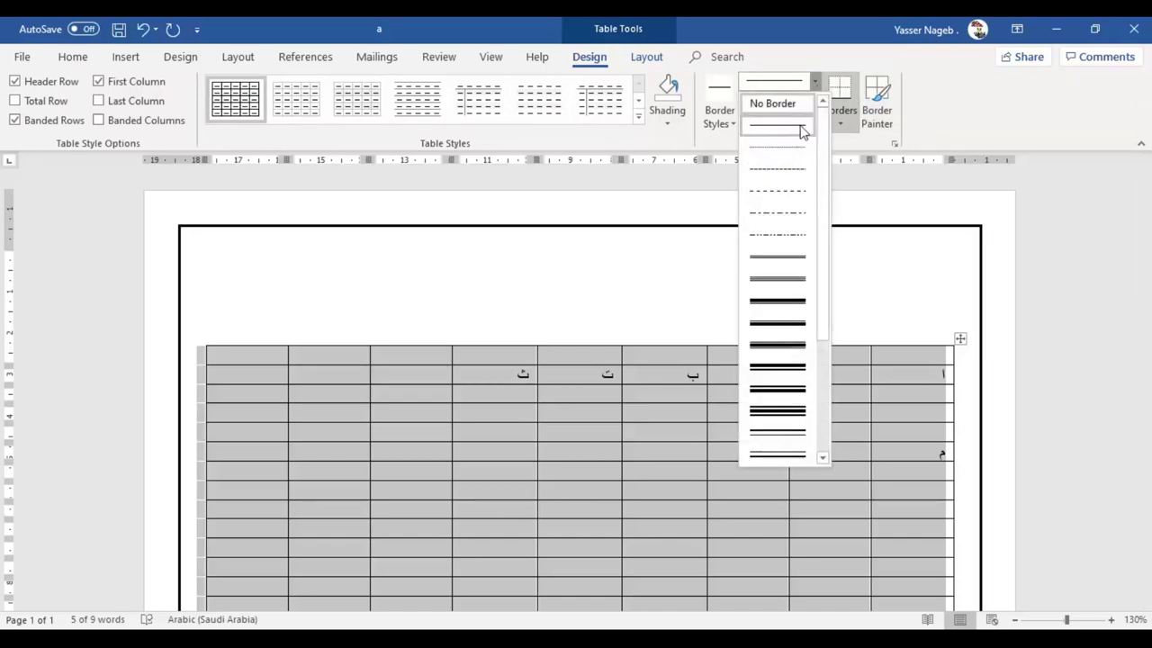
click(791, 331)
click(816, 102)
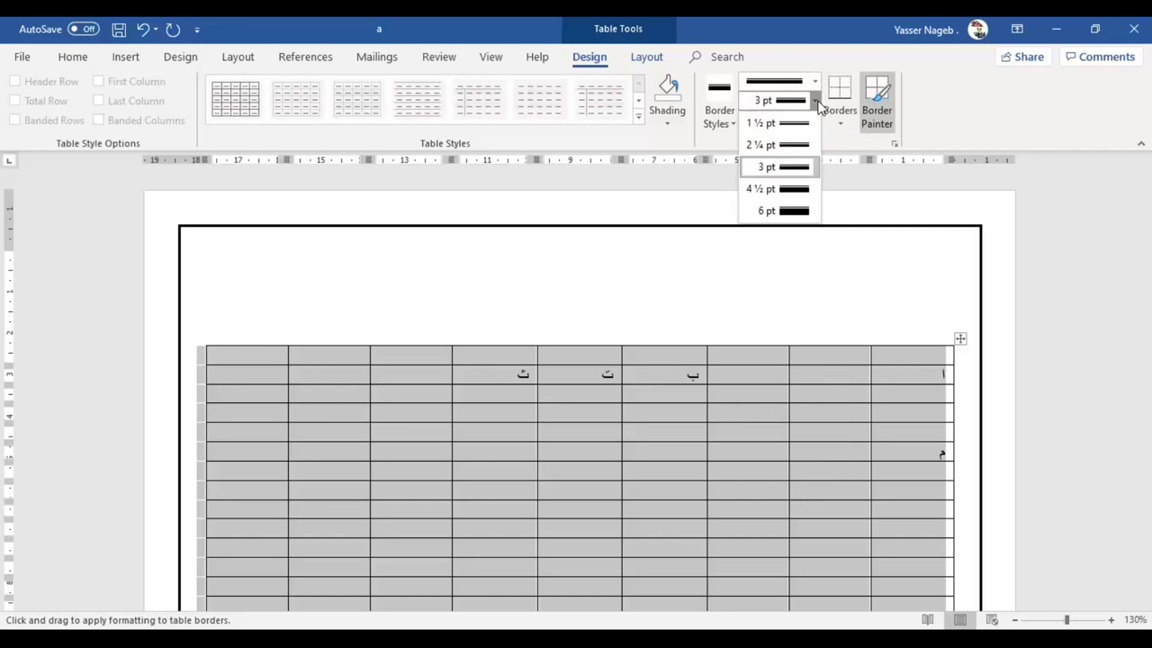
click(781, 144)
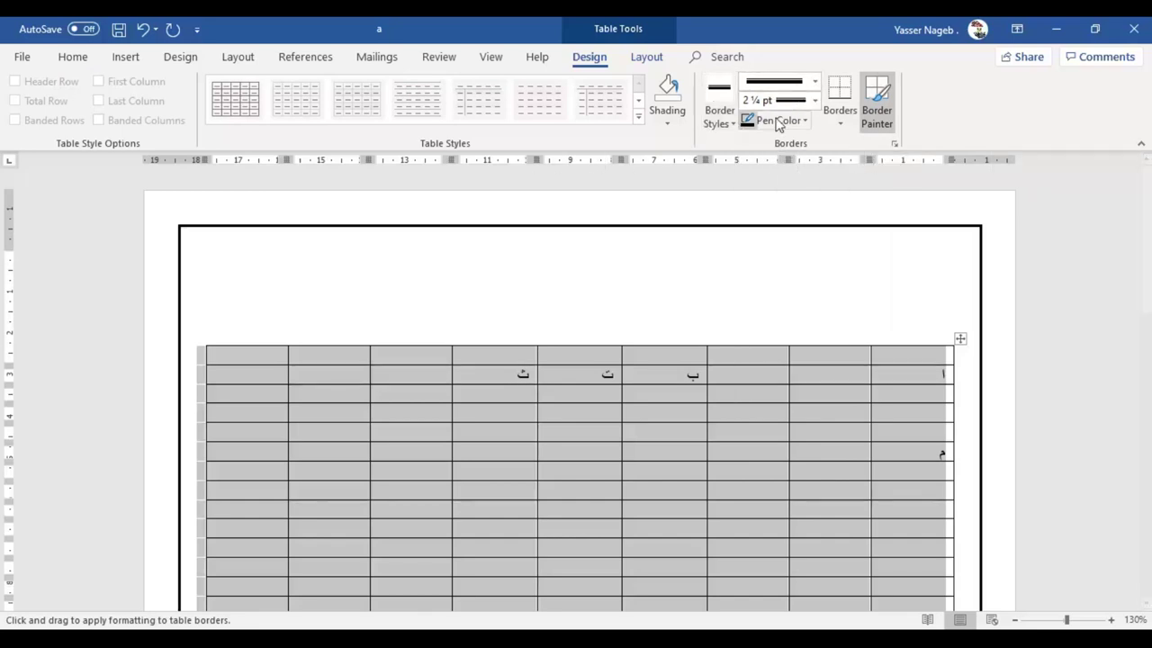
click(833, 113)
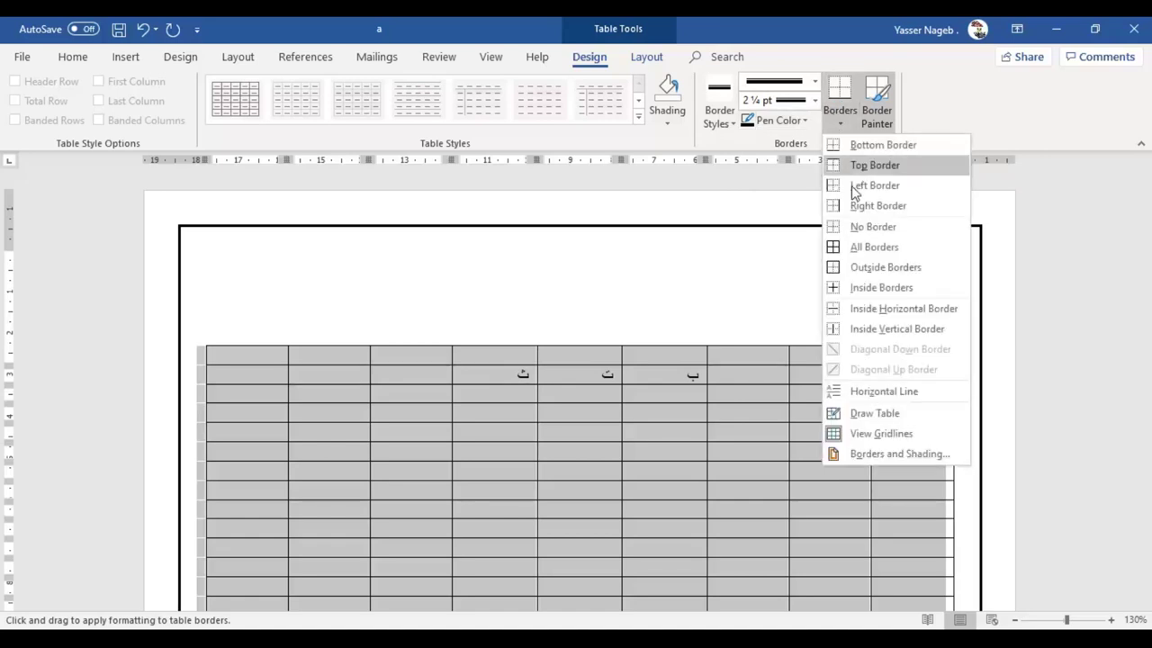
click(867, 262)
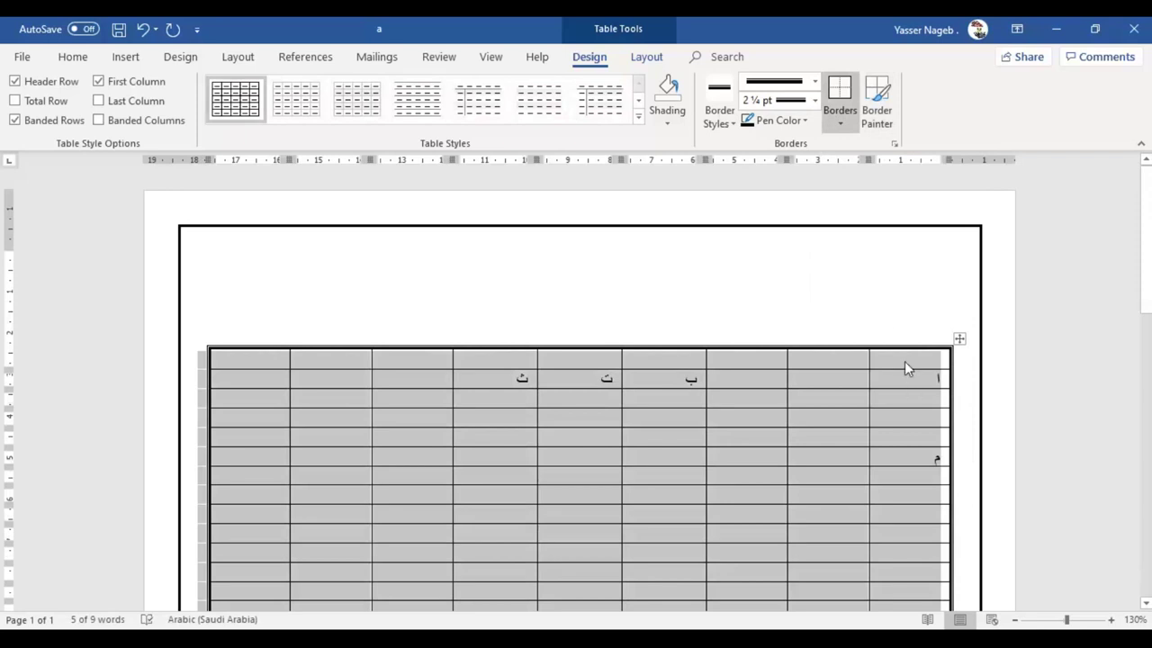
Apply thin single ½ pt lines to the table's inside borders.
click(904, 362)
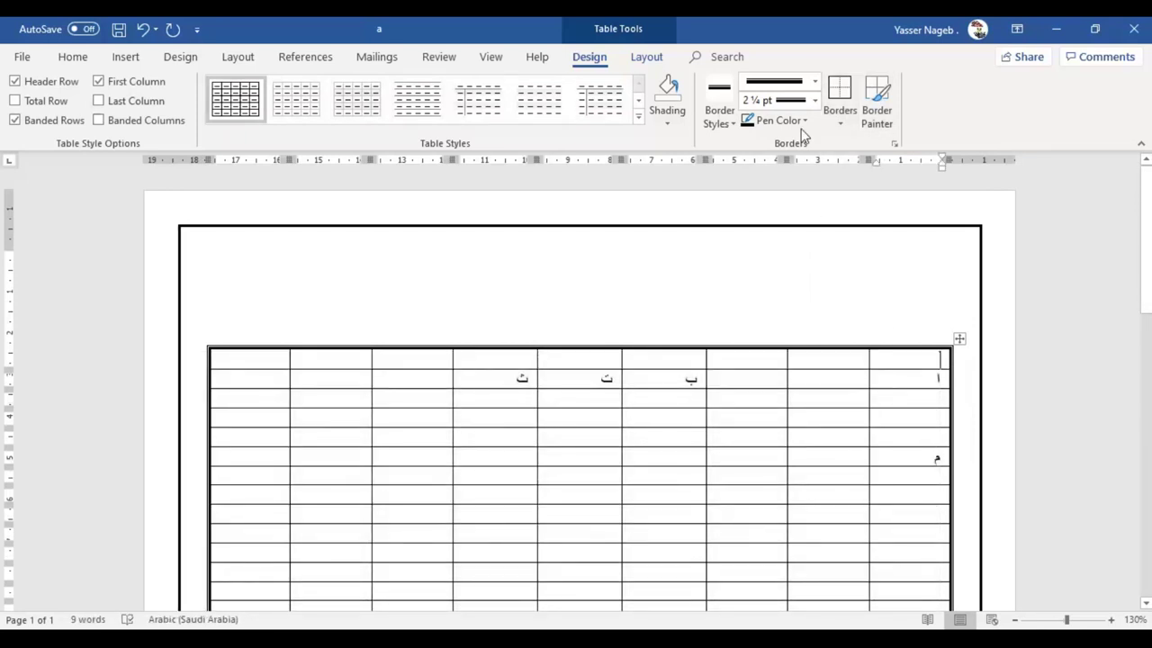
click(814, 81)
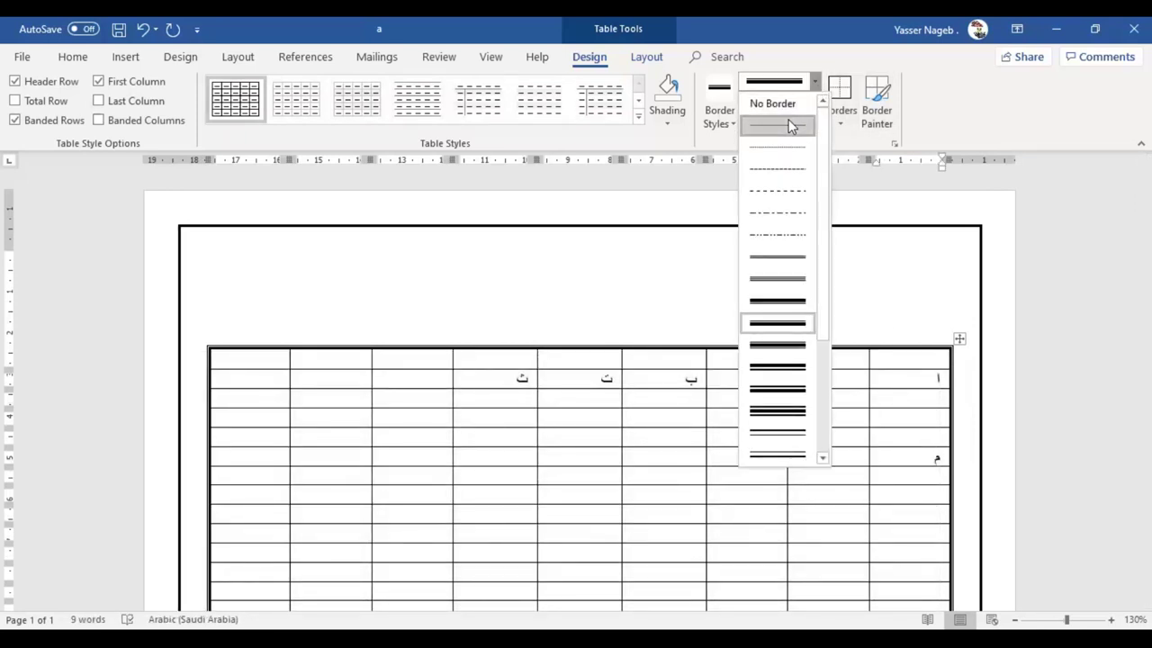
click(788, 124)
click(815, 100)
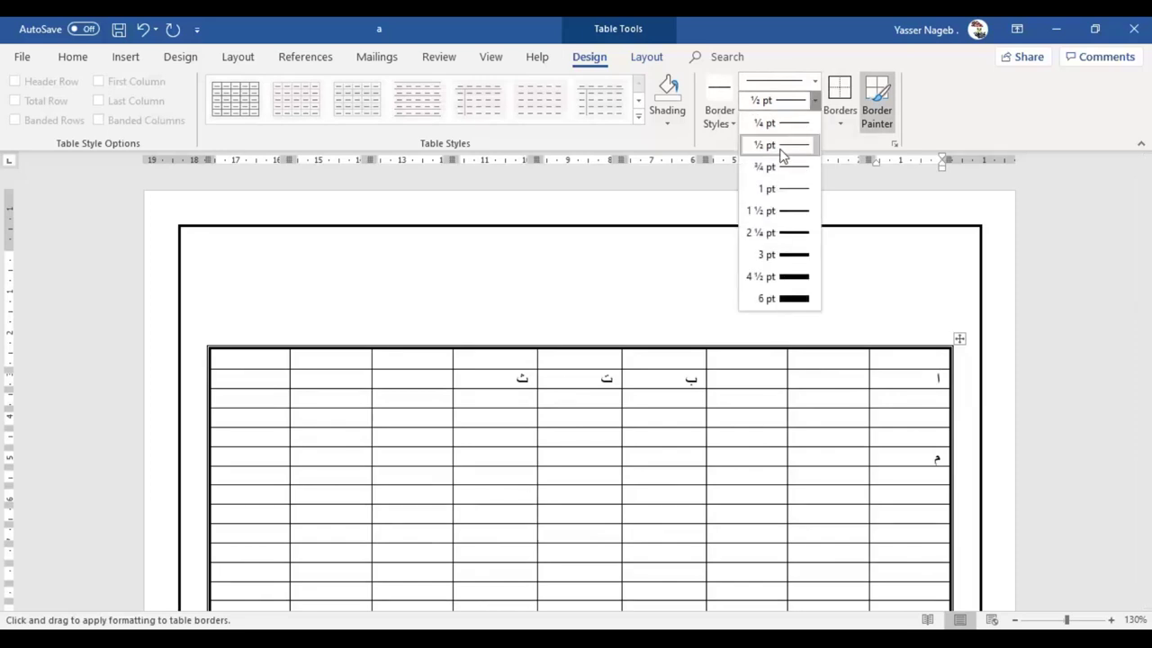
click(781, 147)
click(838, 116)
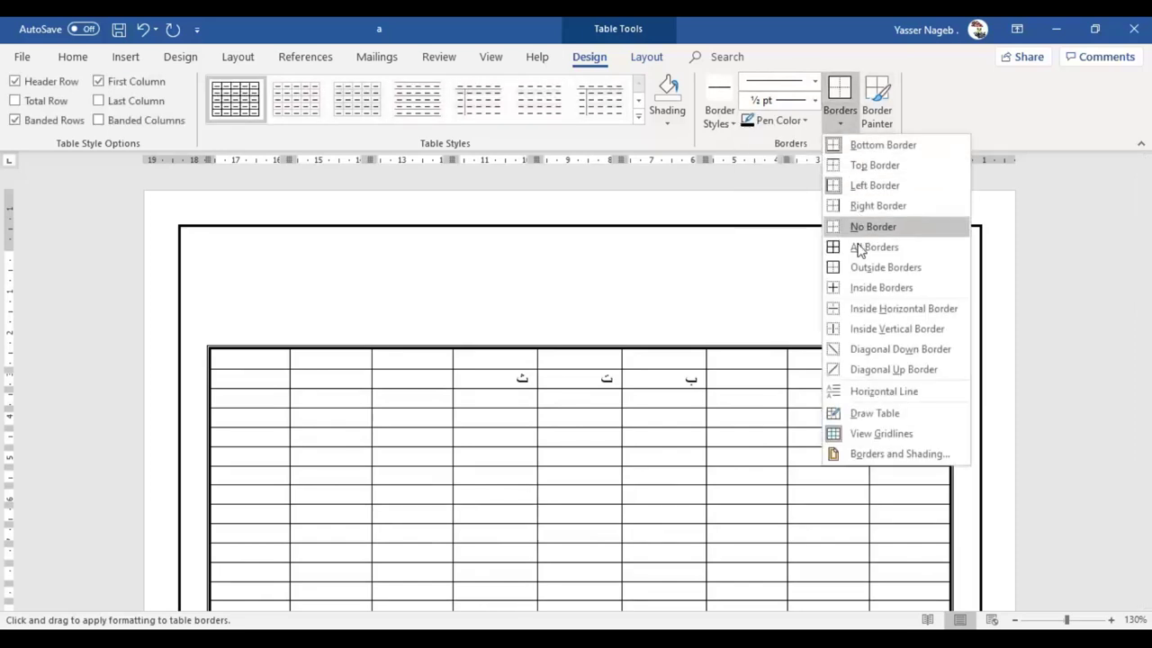
click(879, 287)
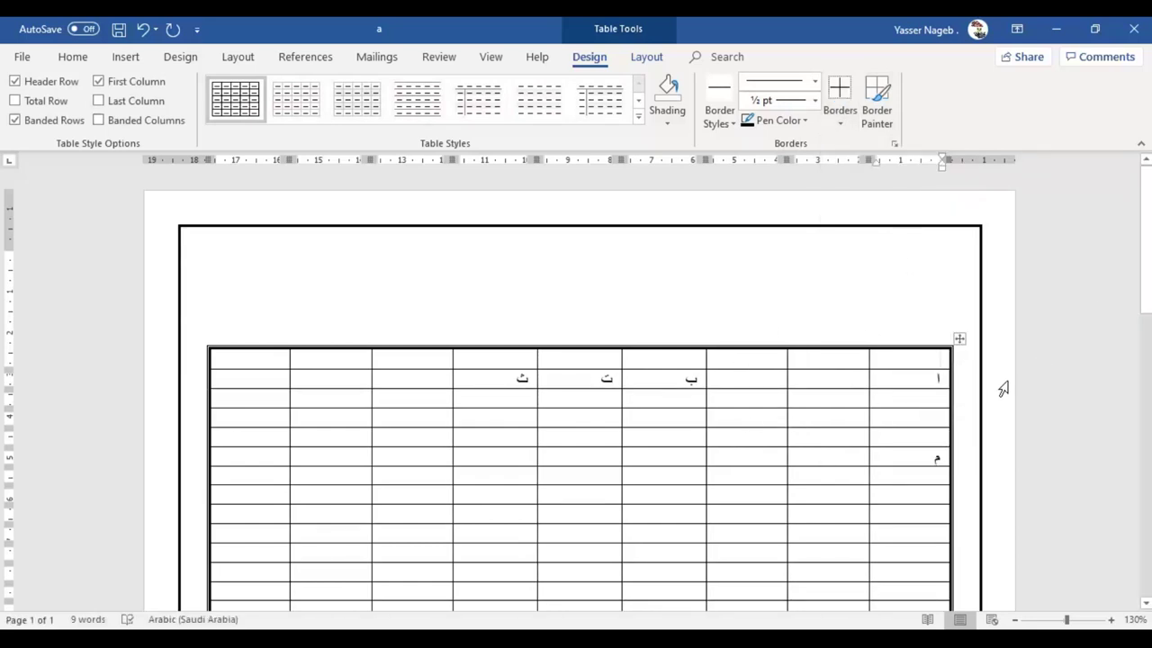
Apply 2¼ pt borders to every cell of the table.
click(960, 340)
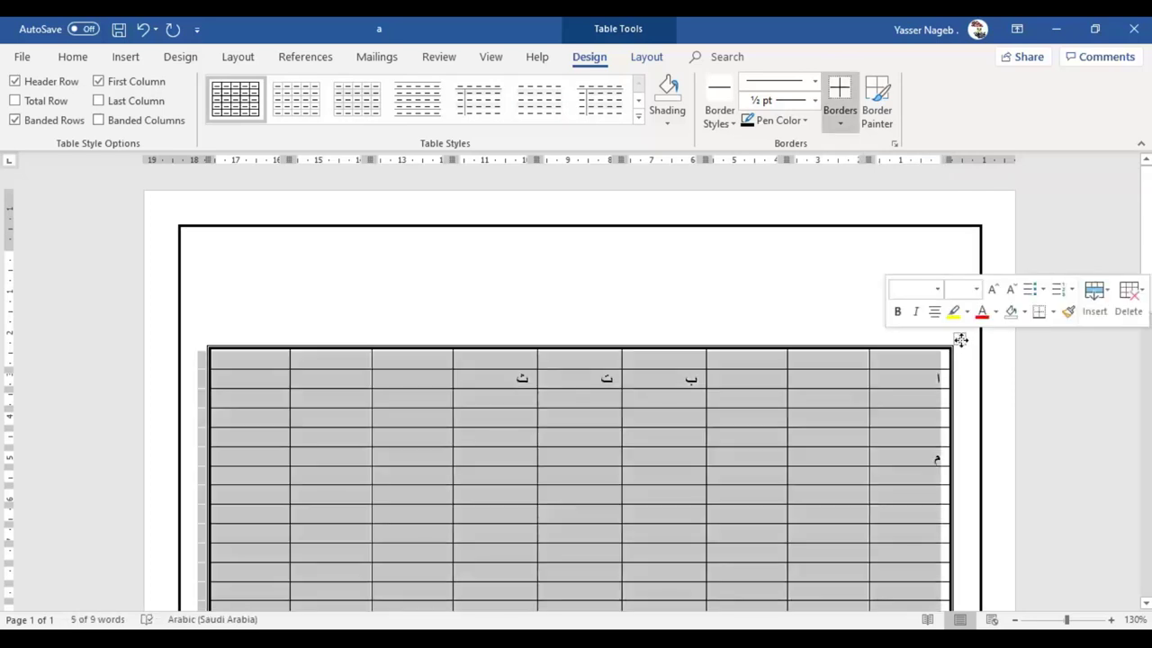
click(814, 101)
click(798, 236)
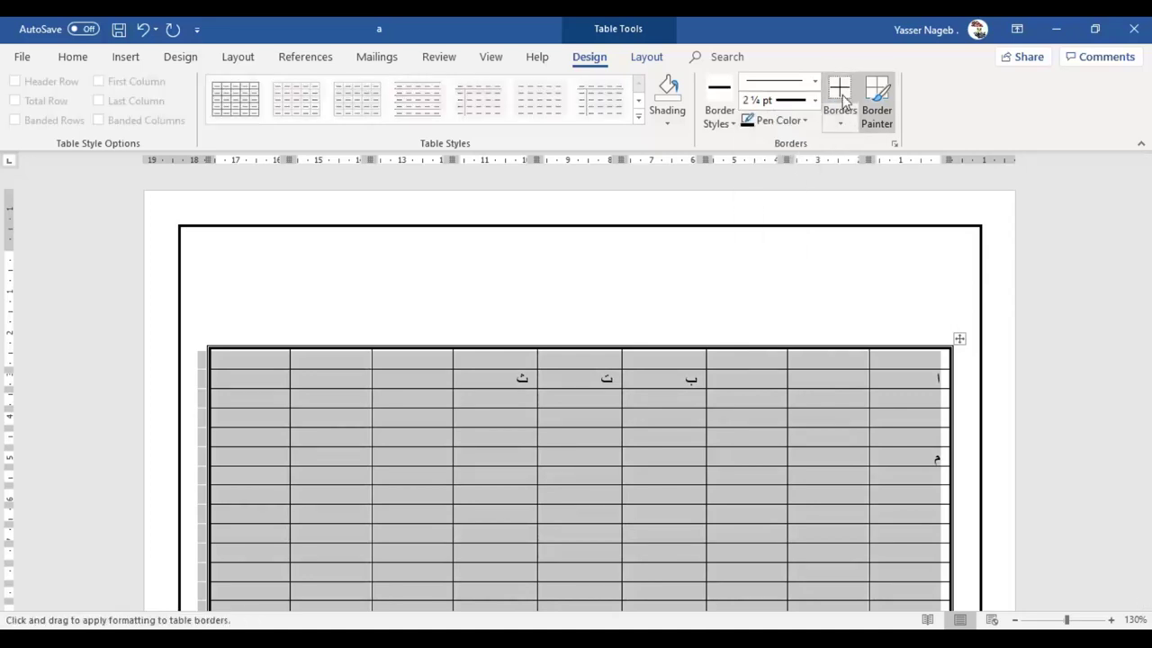
click(841, 99)
click(819, 387)
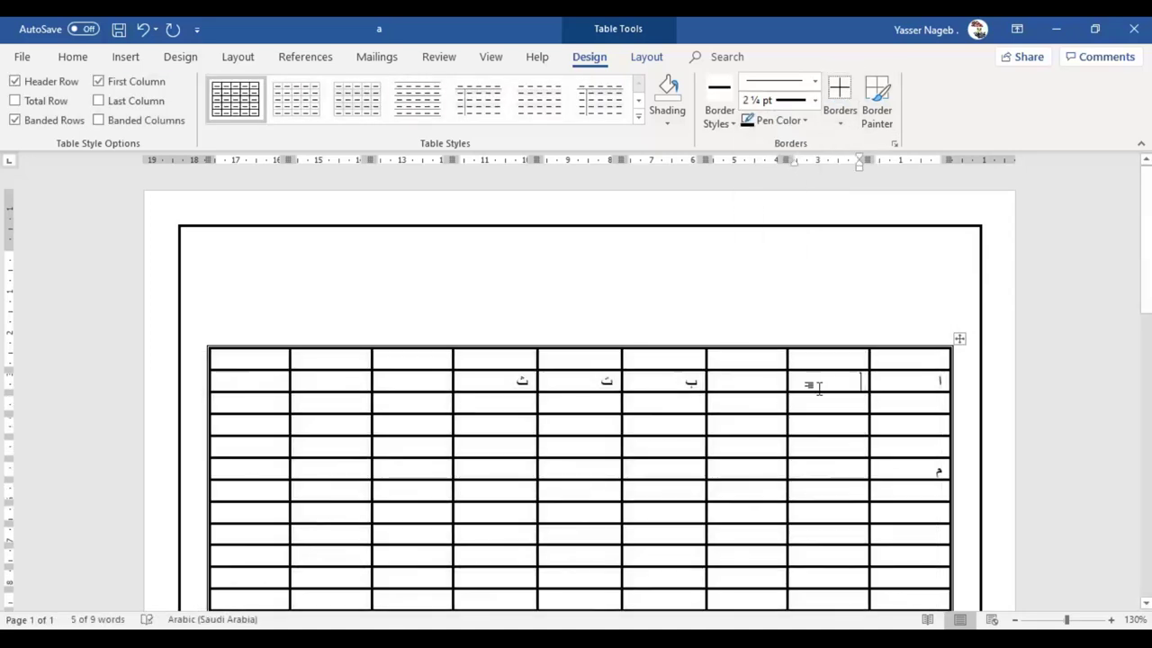
scroll(815, 392, down, 1)
scroll(813, 397, down, 3)
scroll(813, 397, up, 1)
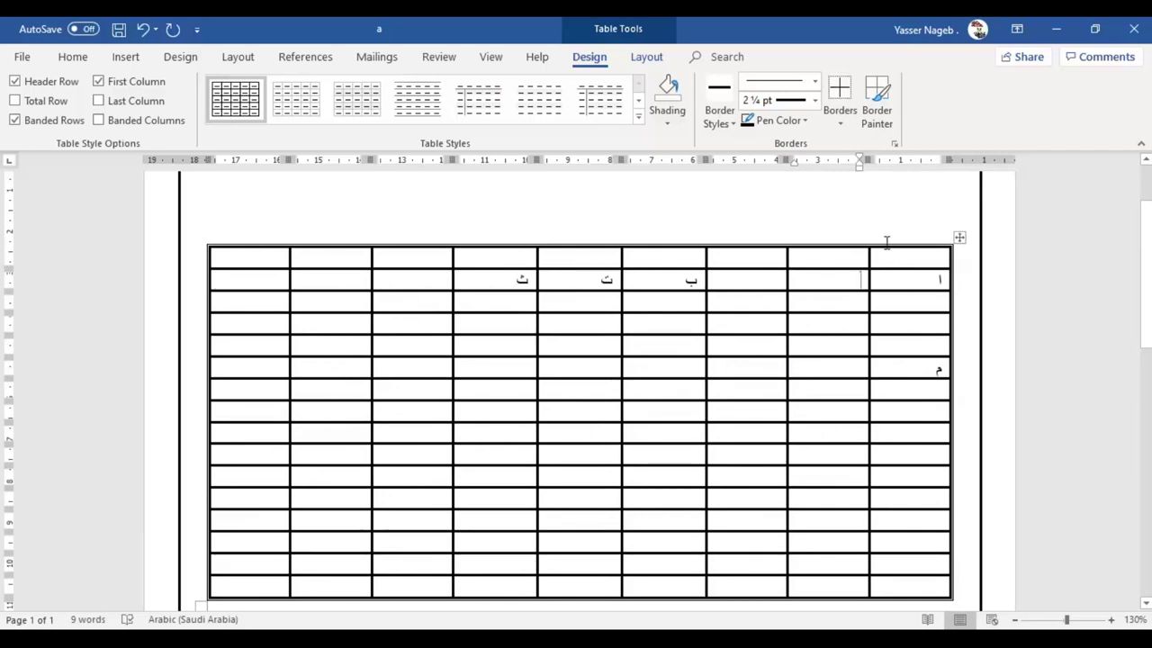
Reapply all cell borders as thin ¼ pt lines.
click(961, 236)
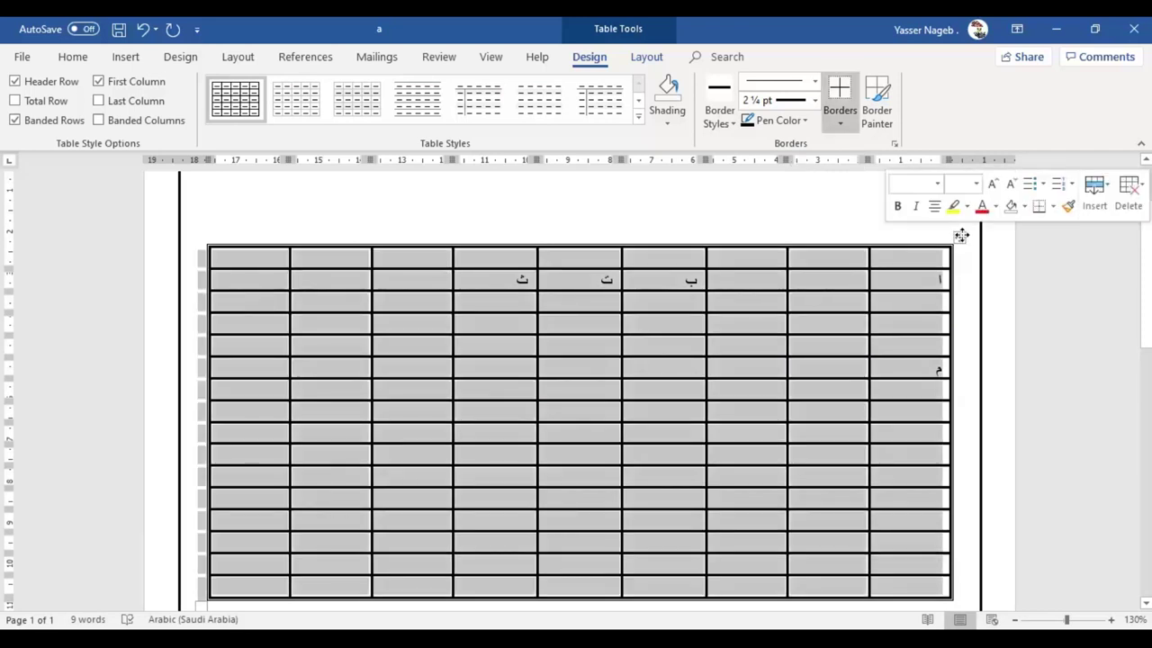
click(814, 100)
click(786, 123)
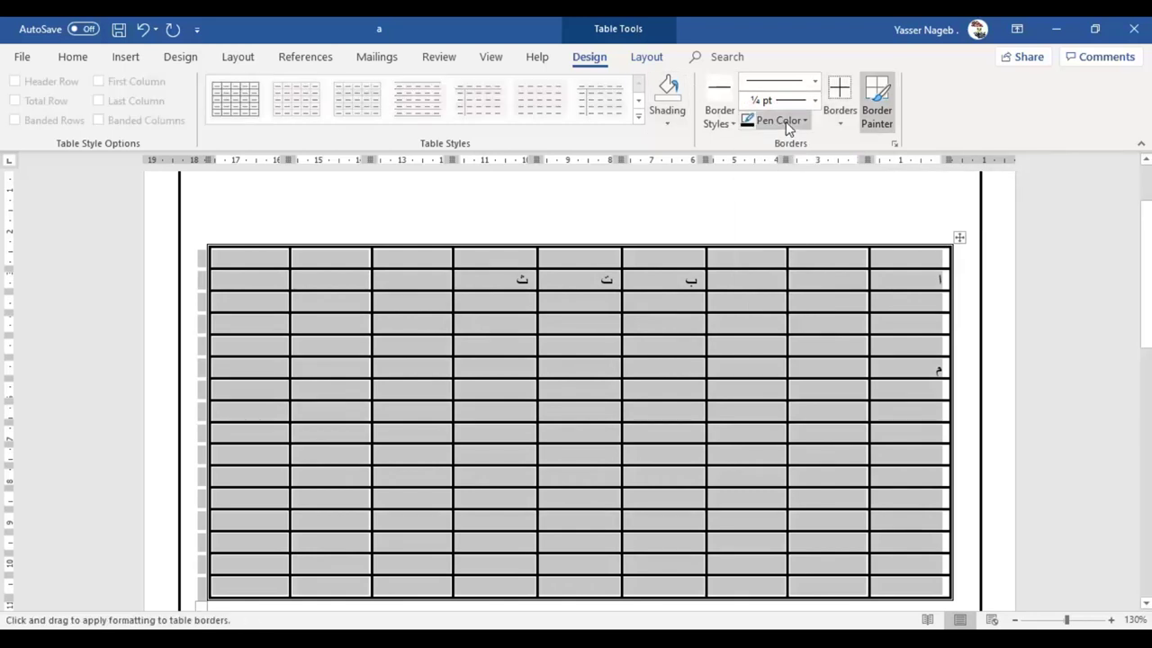
click(842, 93)
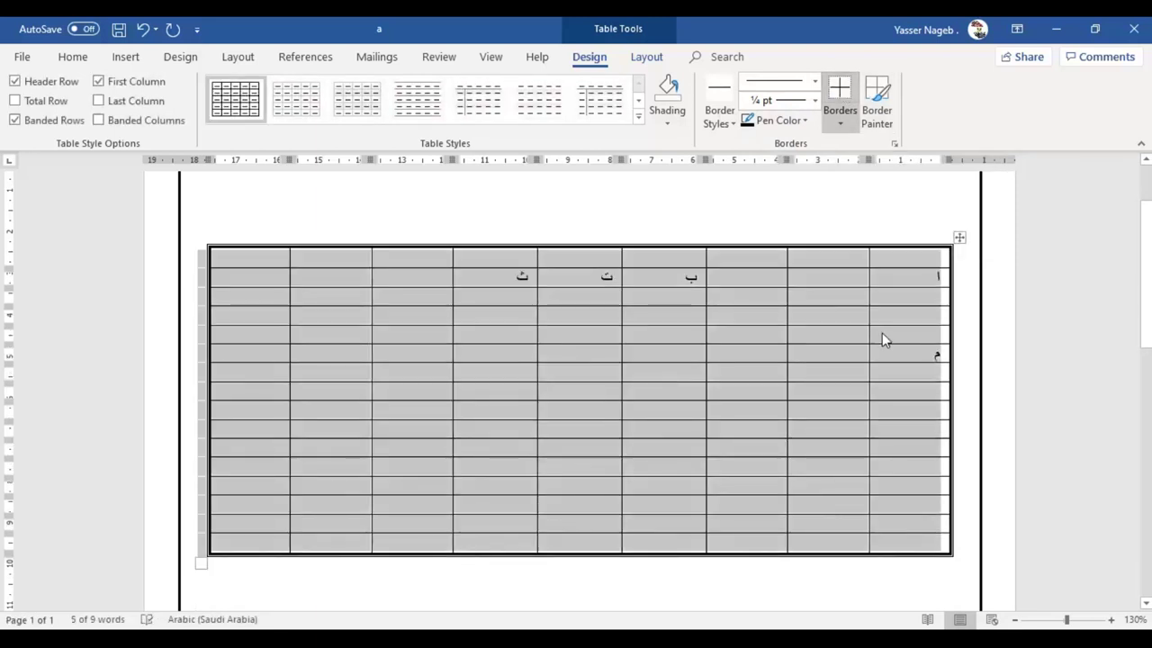
click(882, 580)
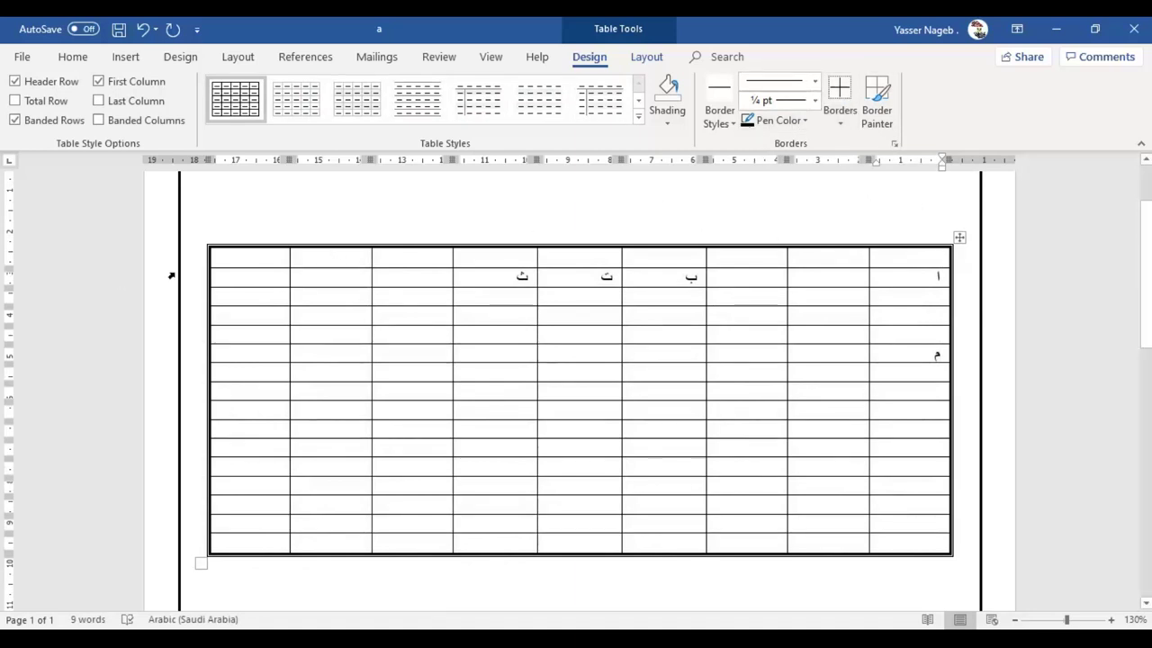
Paint thick double borders under the top row and down the rightmost column's dividing line.
click(817, 82)
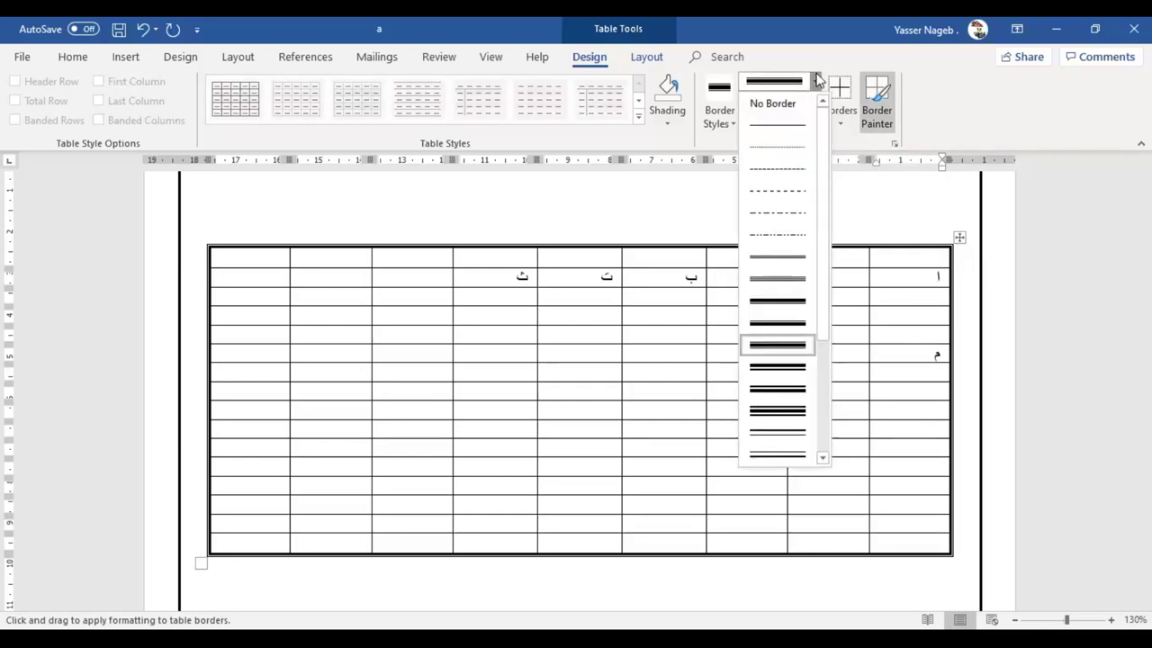
click(779, 344)
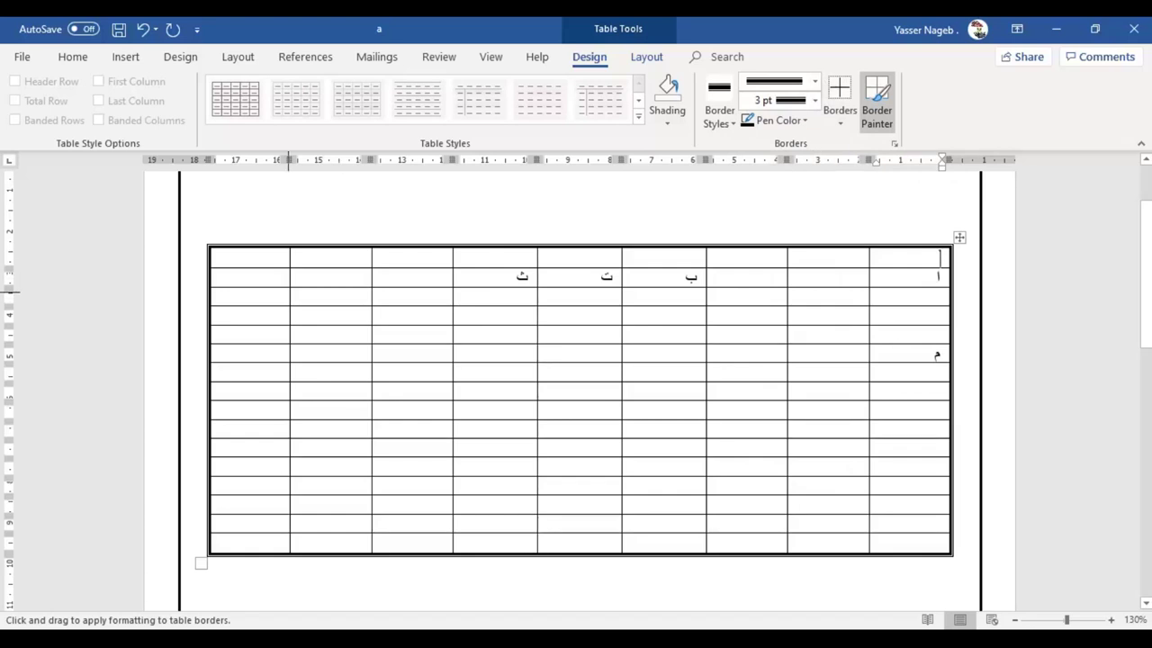
drag(254, 268, 950, 268)
drag(868, 249, 867, 463)
drag(869, 252, 867, 522)
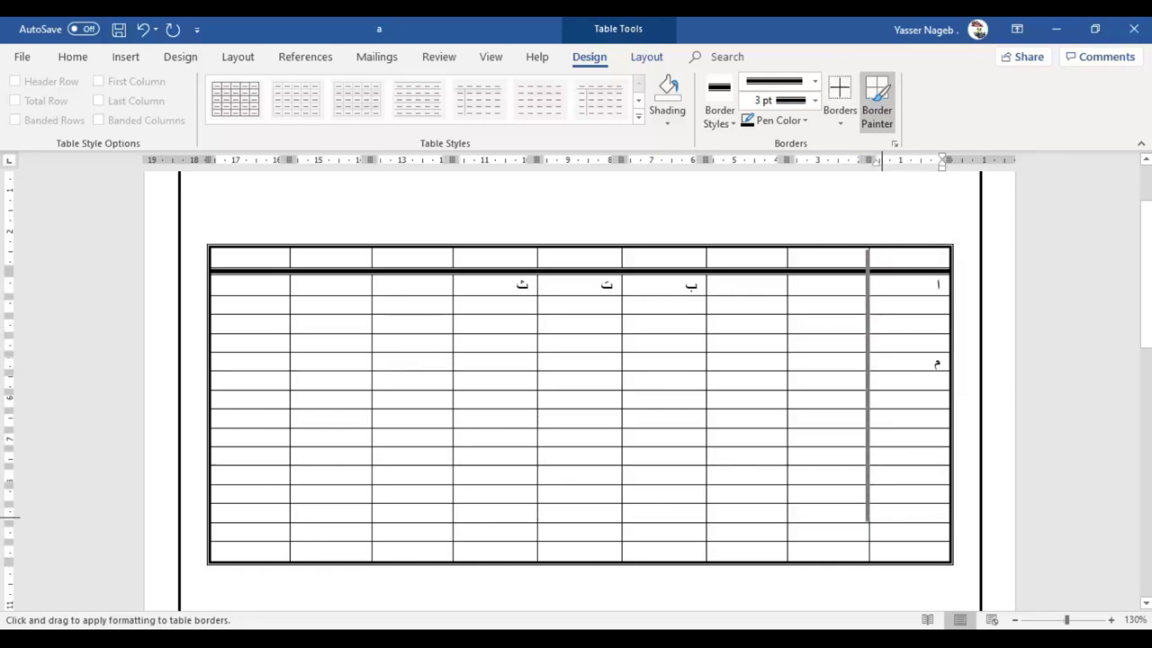
drag(869, 252, 868, 540)
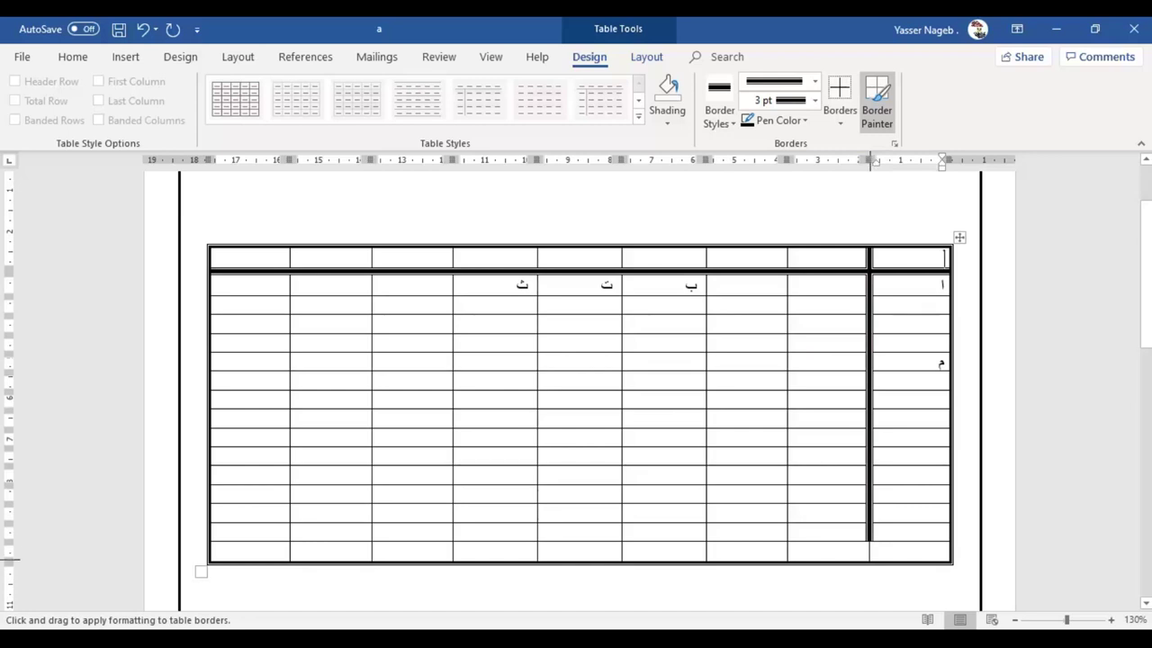
drag(869, 502, 870, 561)
drag(869, 502, 869, 561)
Repaint both double borders at a 2¼ pt line weight.
click(813, 102)
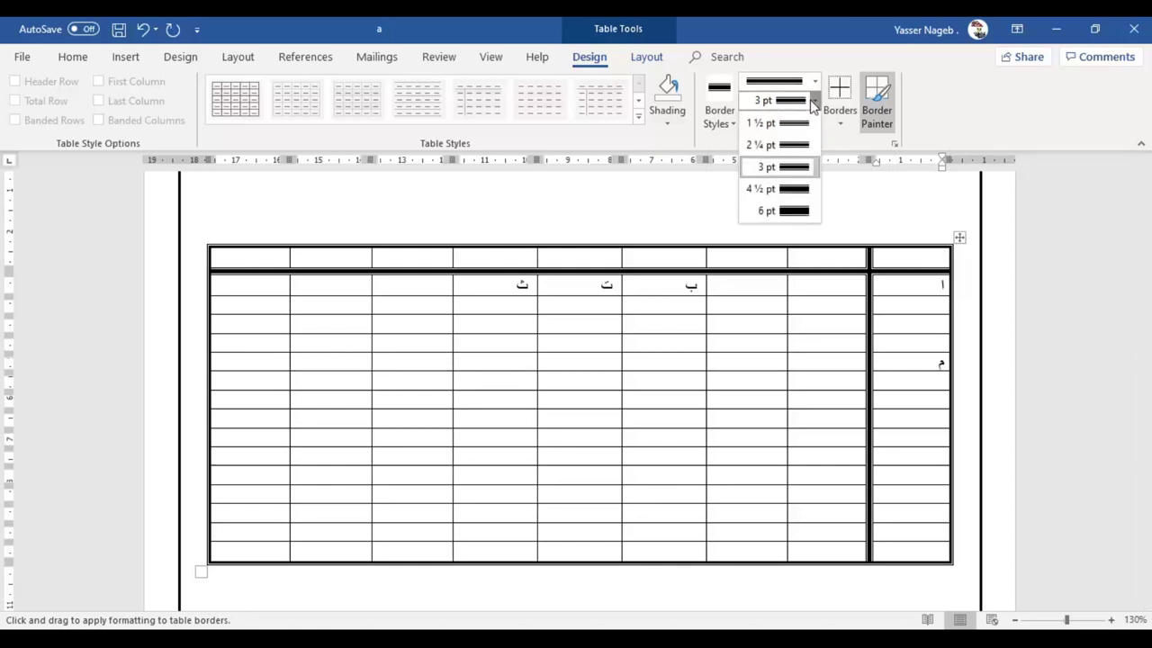
click(797, 146)
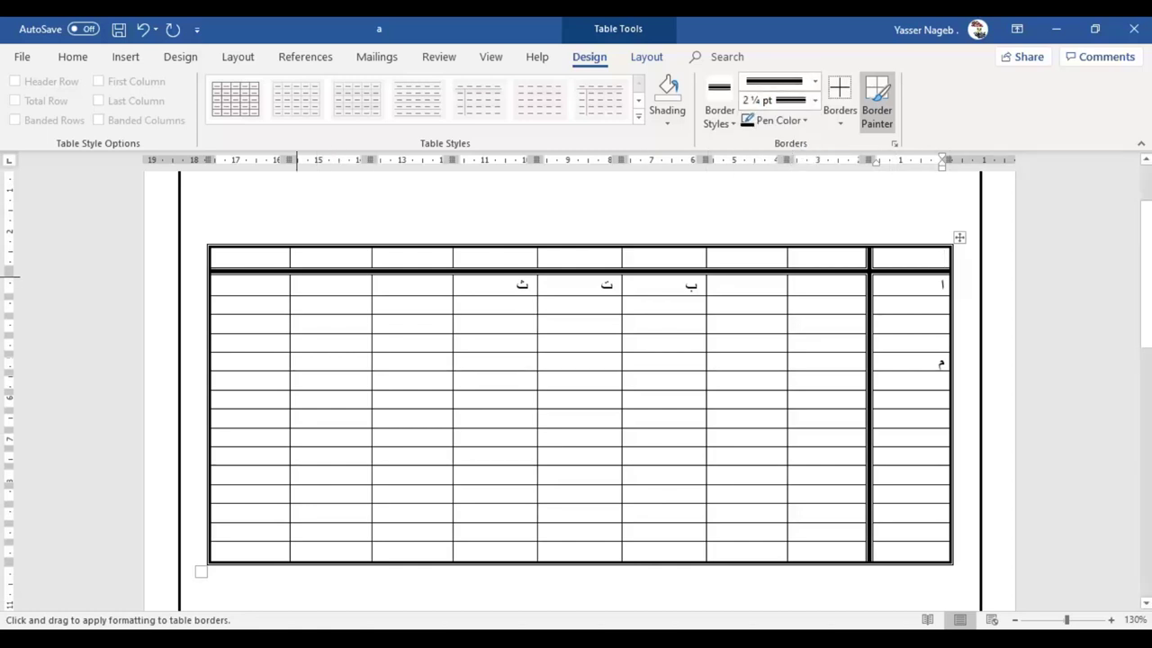
drag(274, 268, 950, 268)
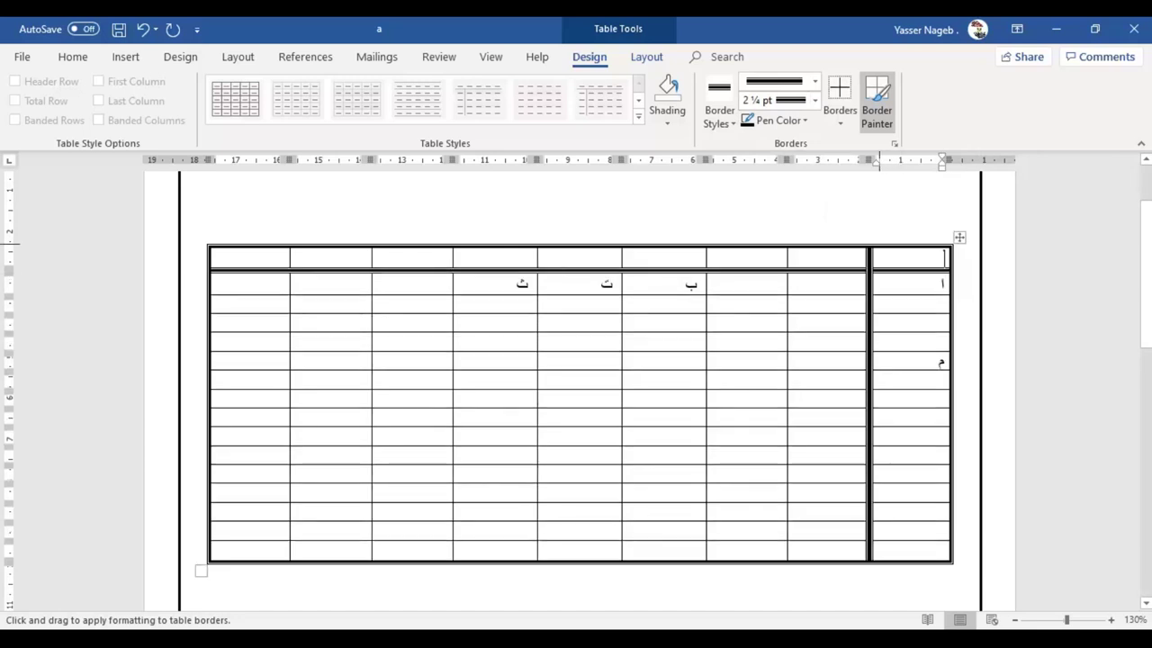
drag(868, 249, 869, 560)
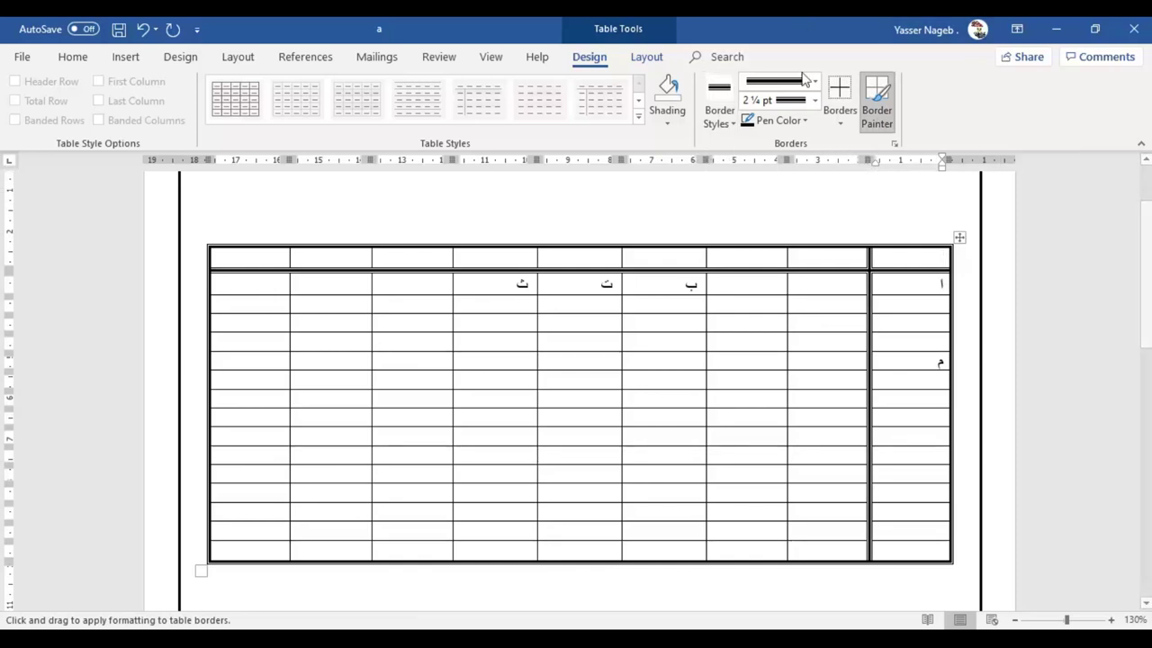
click(713, 122)
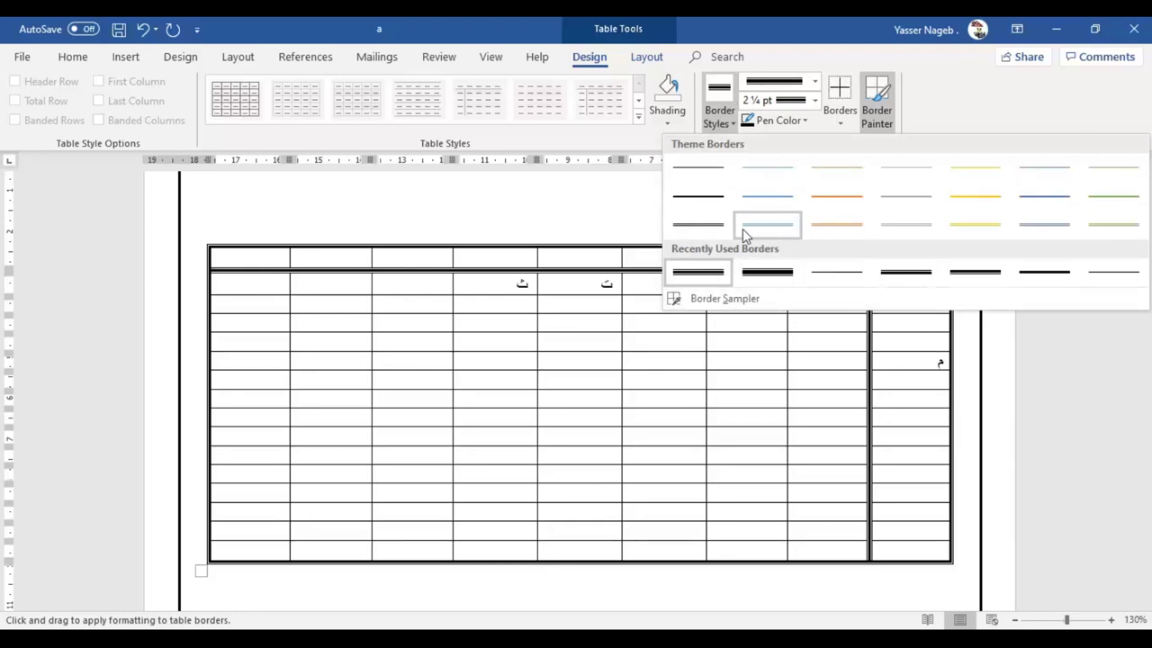
click(884, 104)
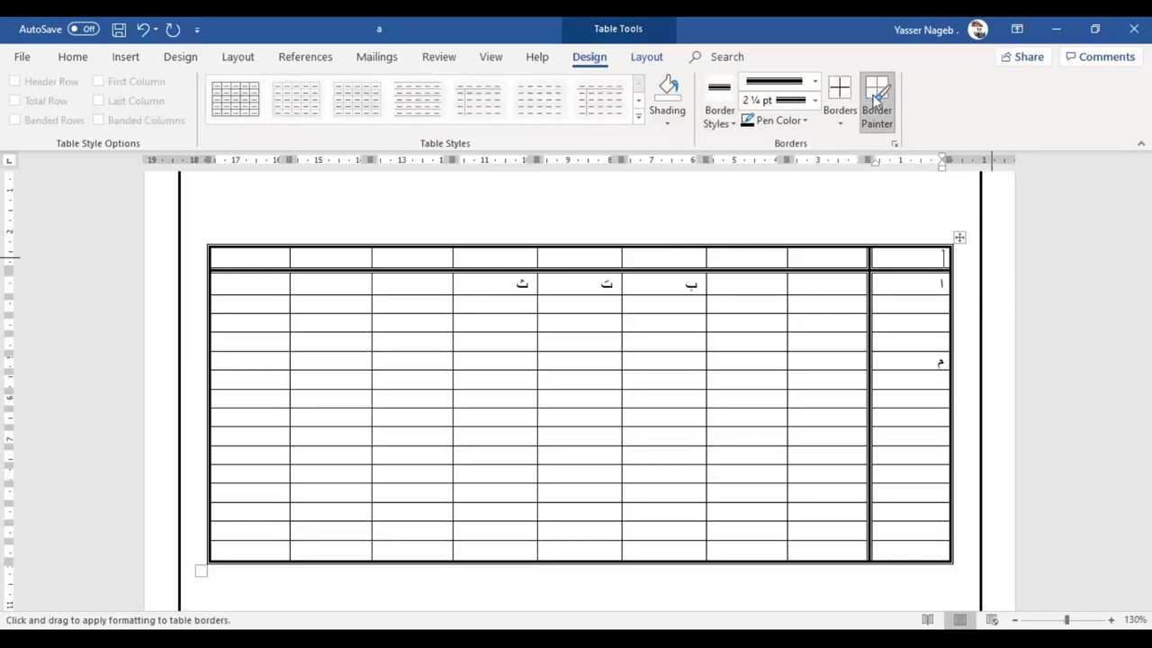
click(884, 95)
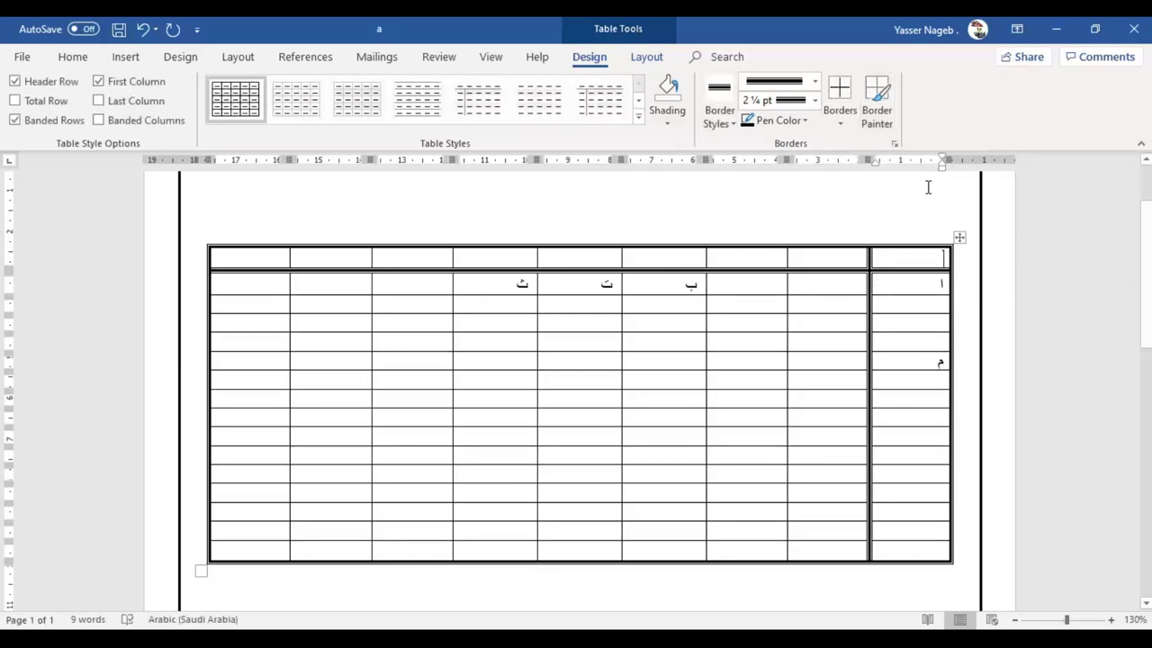
click(888, 105)
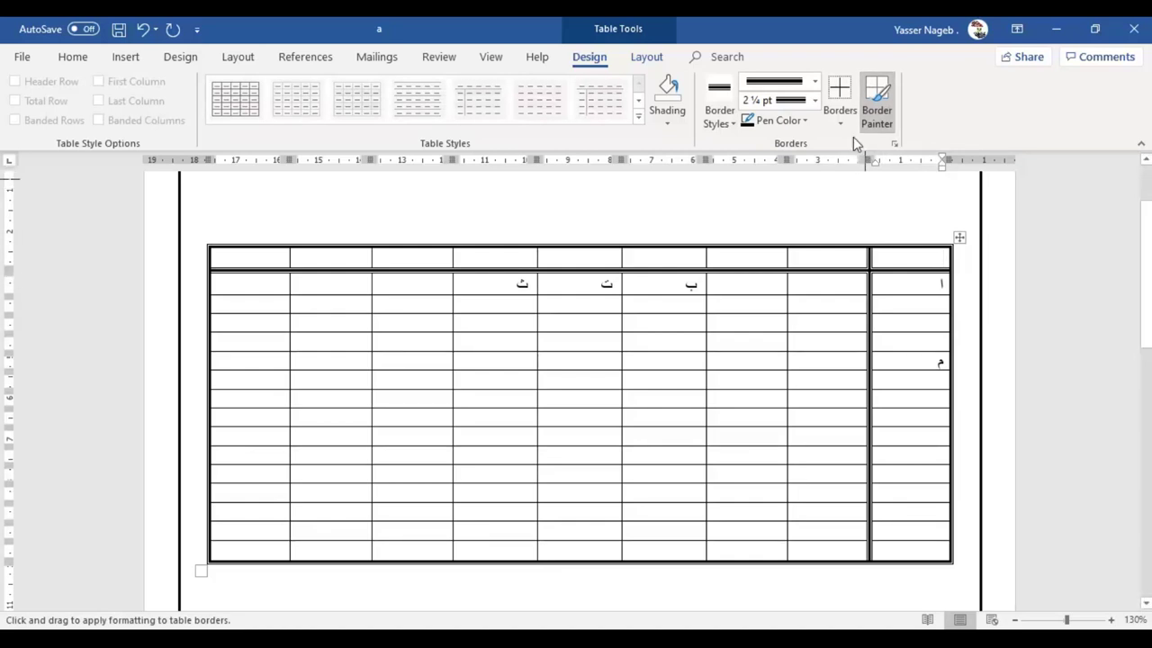
click(877, 117)
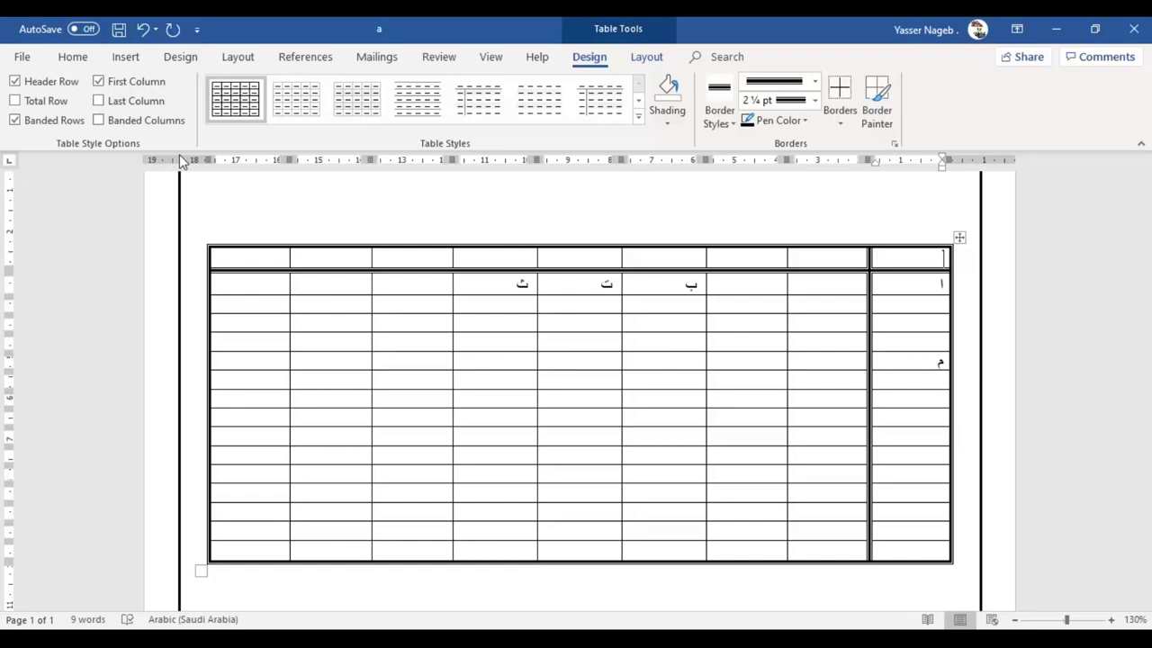
Apply Grid Table 5 Dark - Accent 5, then give the second table the blue grid style.
click(638, 117)
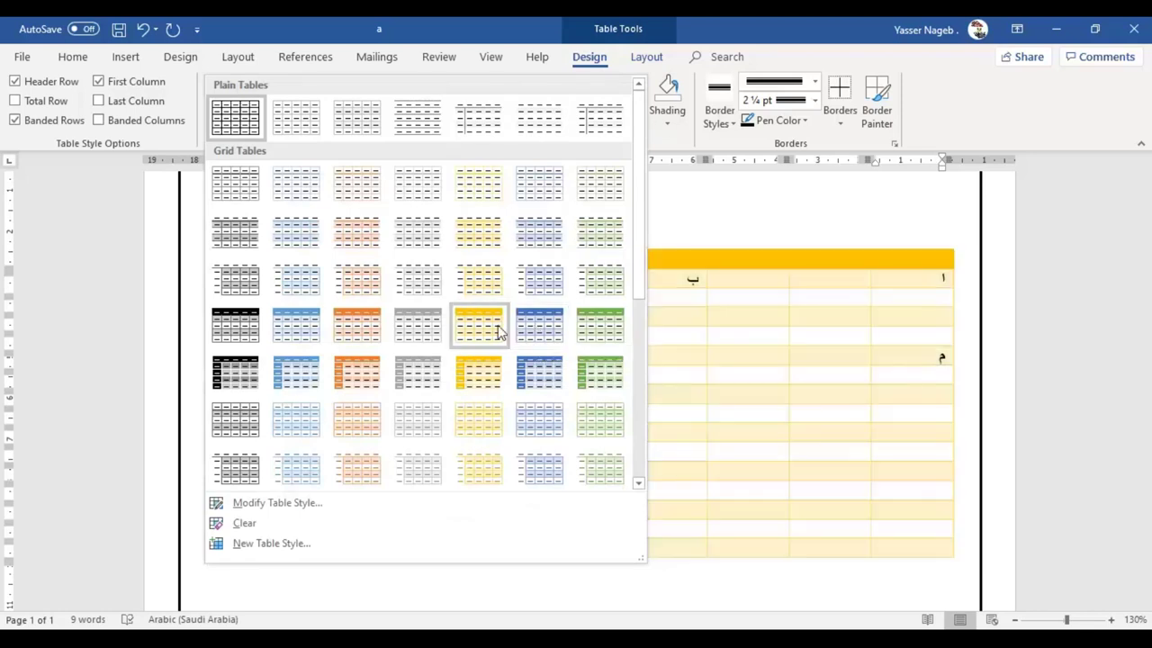
click(537, 385)
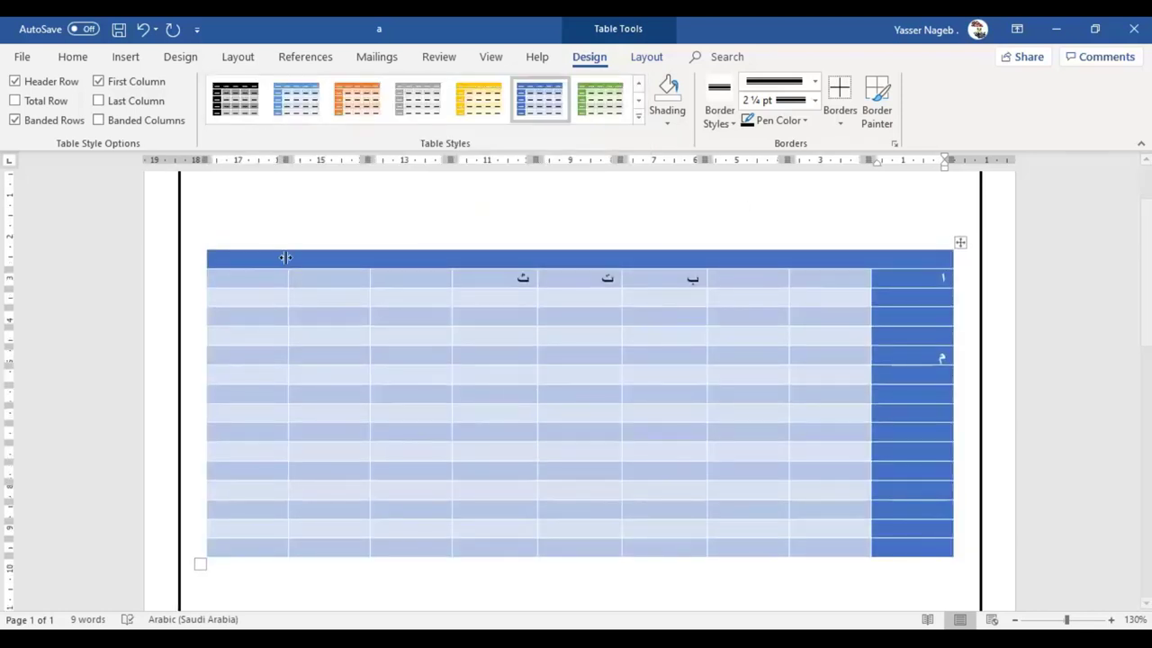
scroll(323, 298, down, 1)
scroll(323, 298, down, 1)
scroll(237, 368, down, 1)
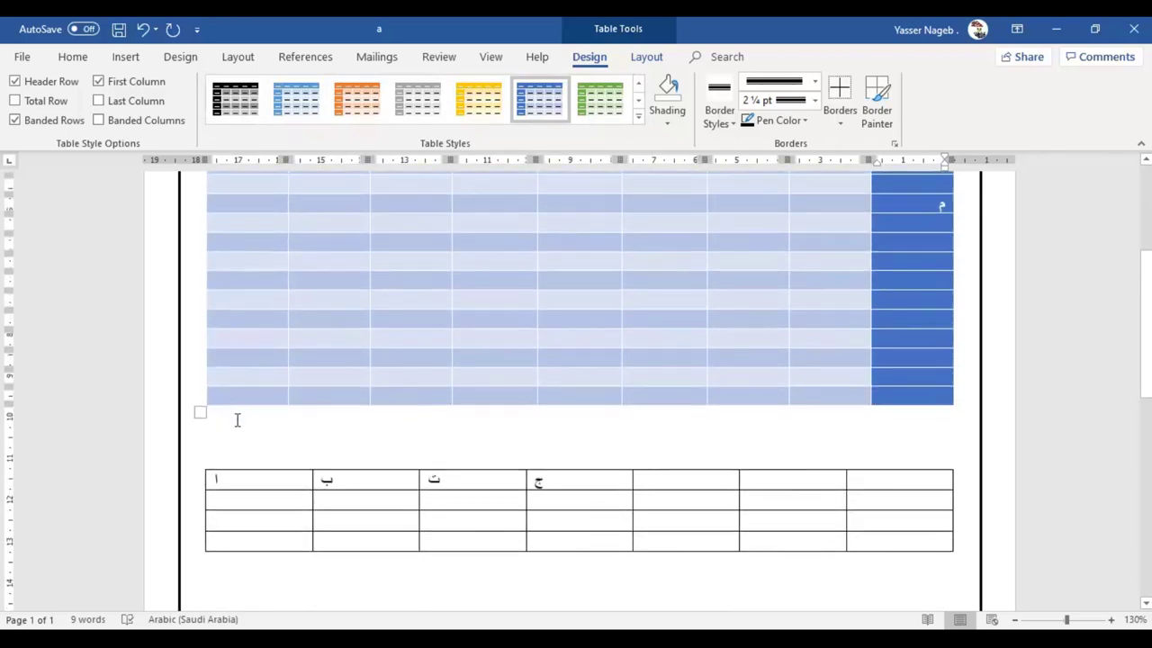
drag(268, 479, 895, 532)
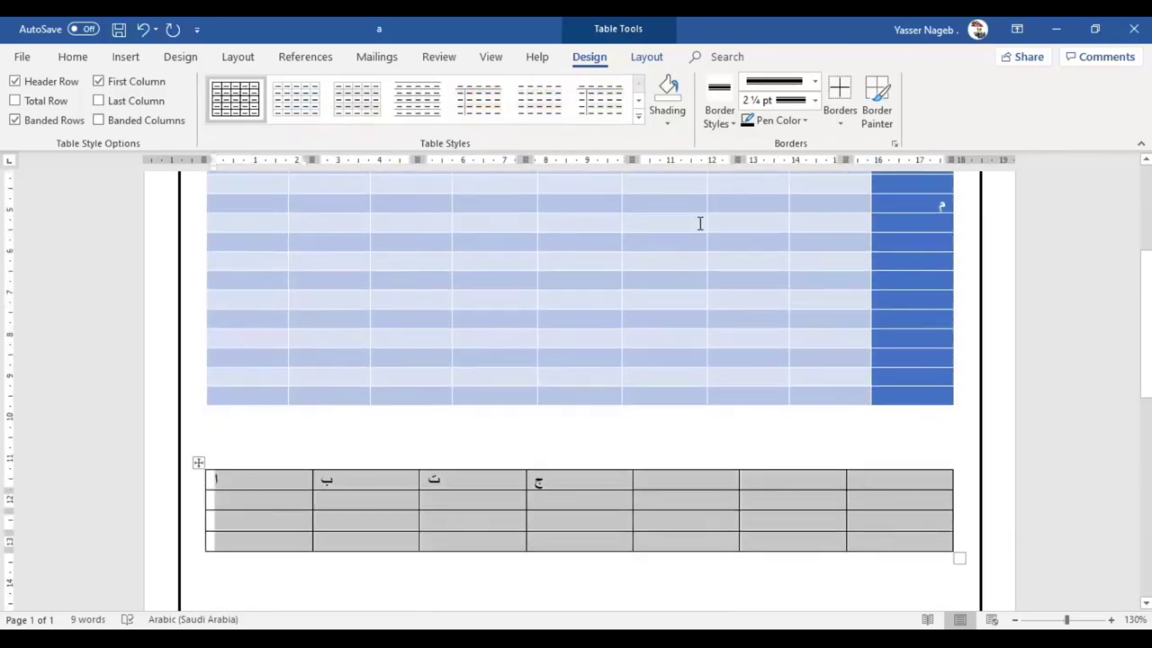
click(638, 117)
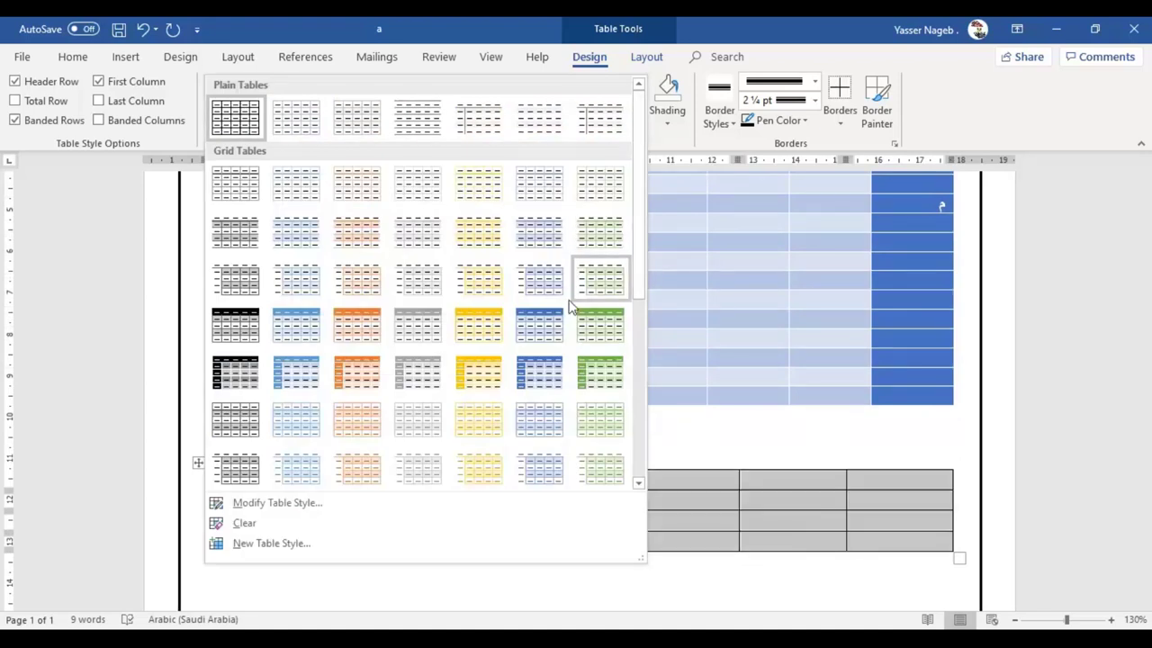
click(549, 376)
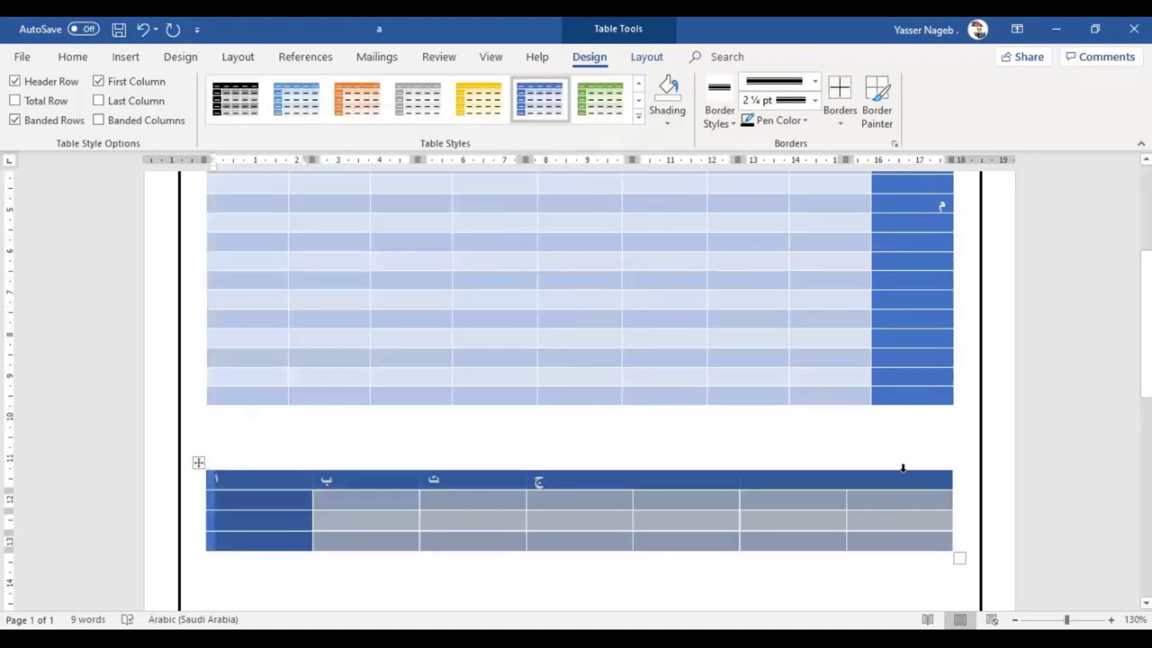
click(218, 511)
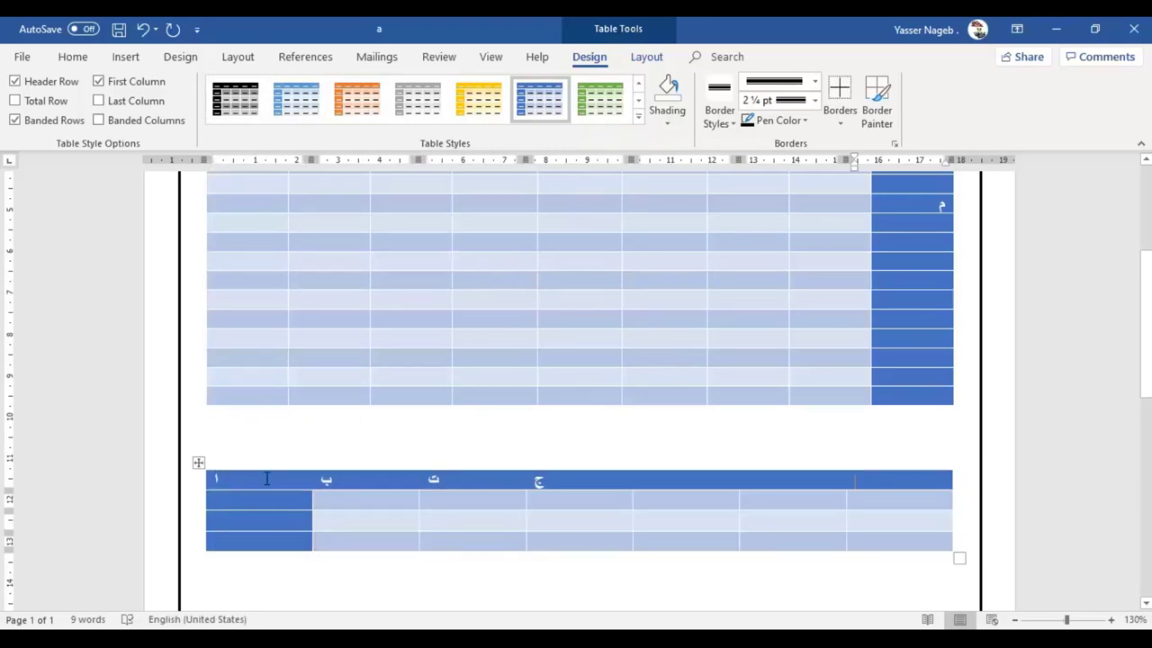
Select the first table and apply the blue banded style with a solid header row.
scroll(635, 465, up, 2)
scroll(912, 354, up, 1)
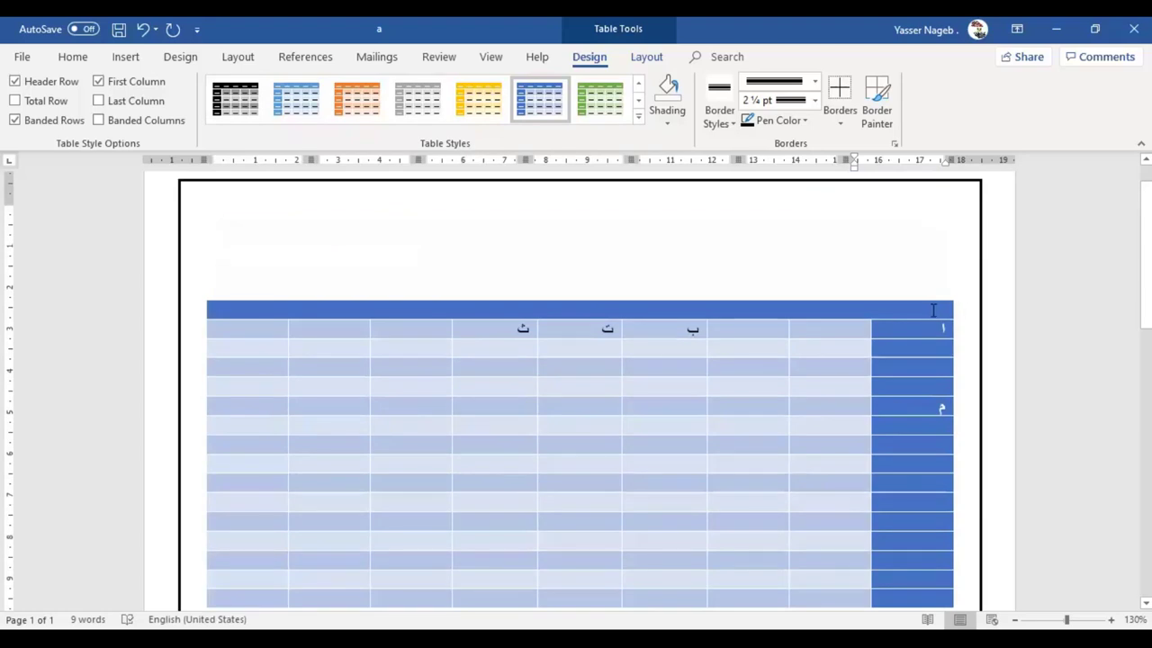
click(950, 309)
click(961, 294)
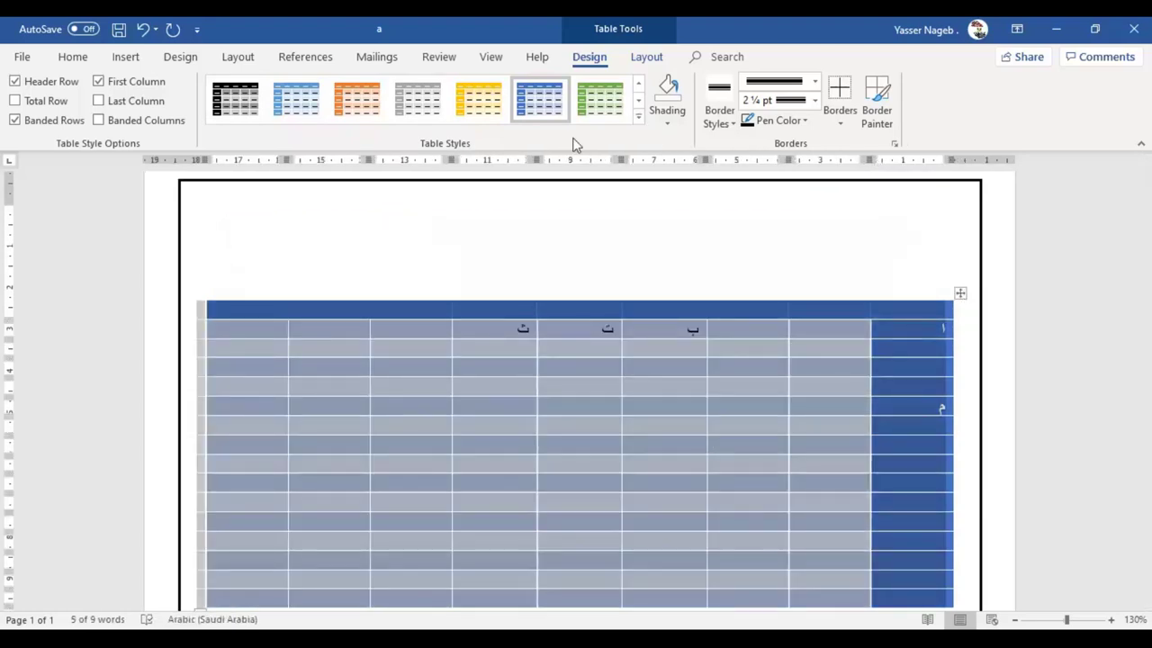
click(637, 120)
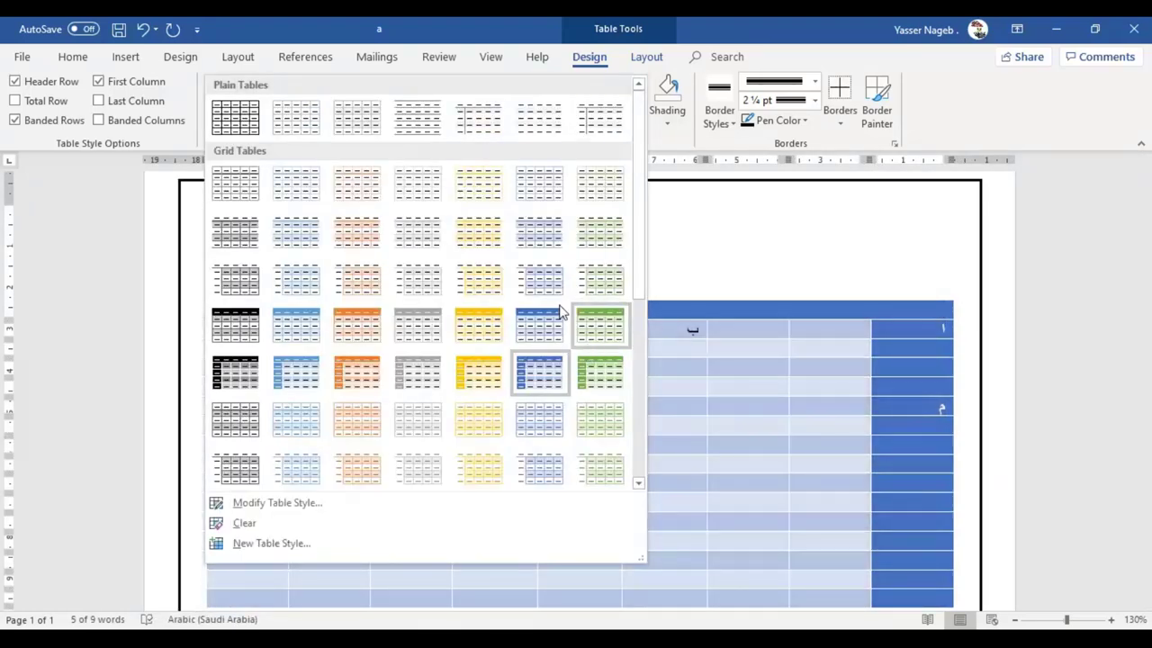
click(543, 333)
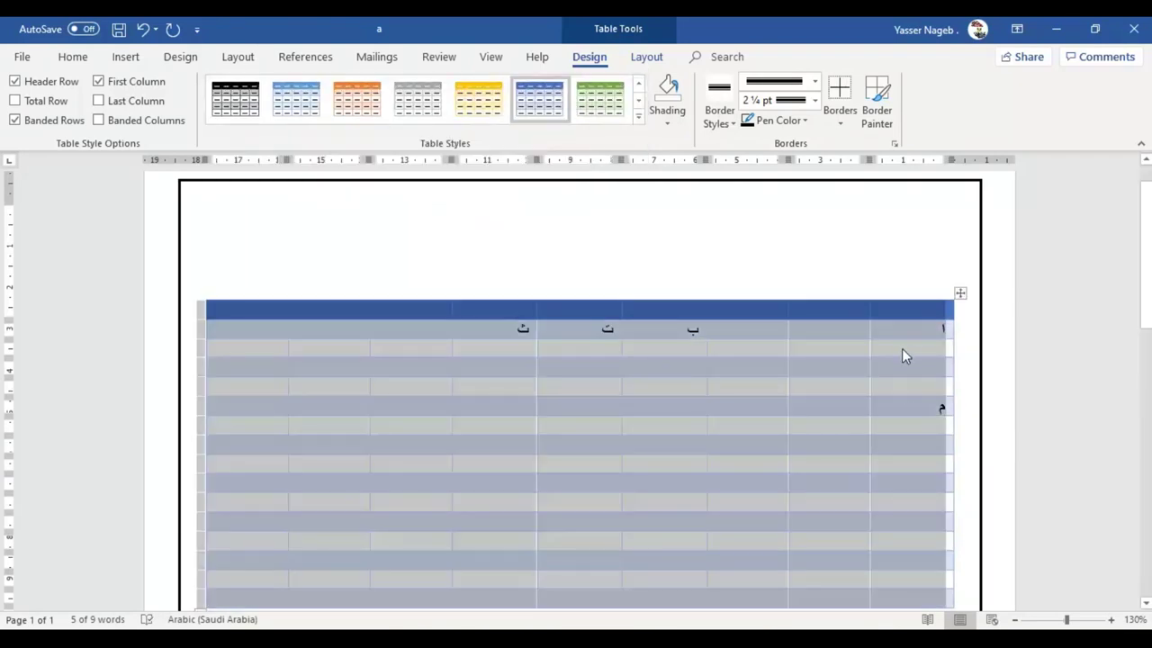
click(901, 346)
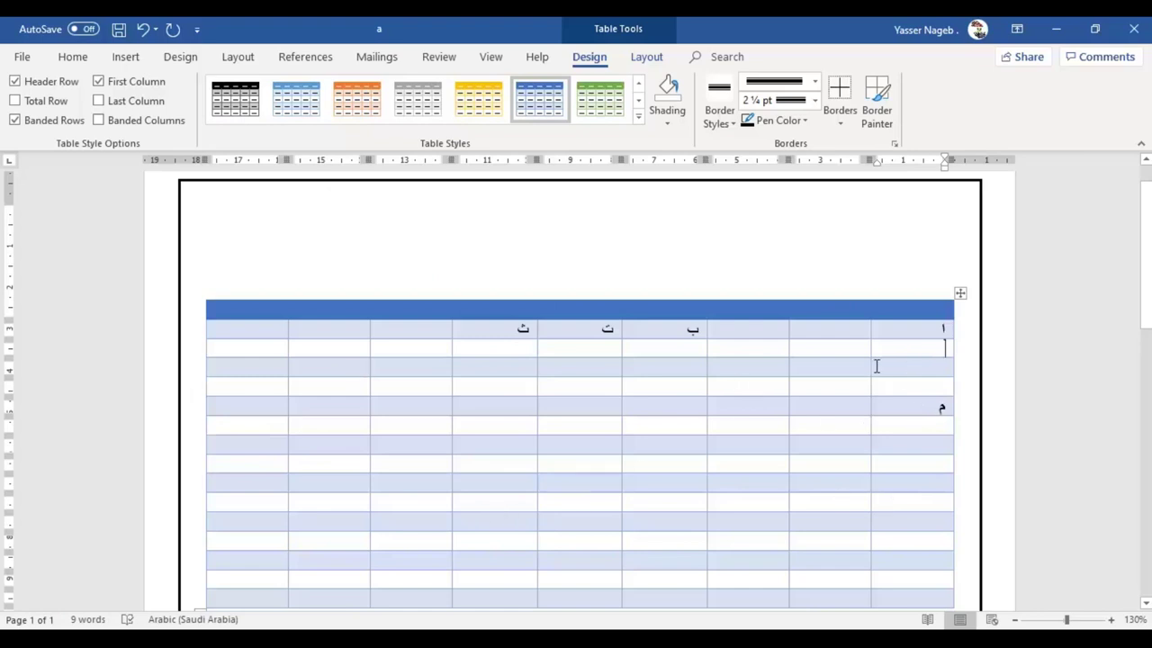
scroll(681, 423, down, 3)
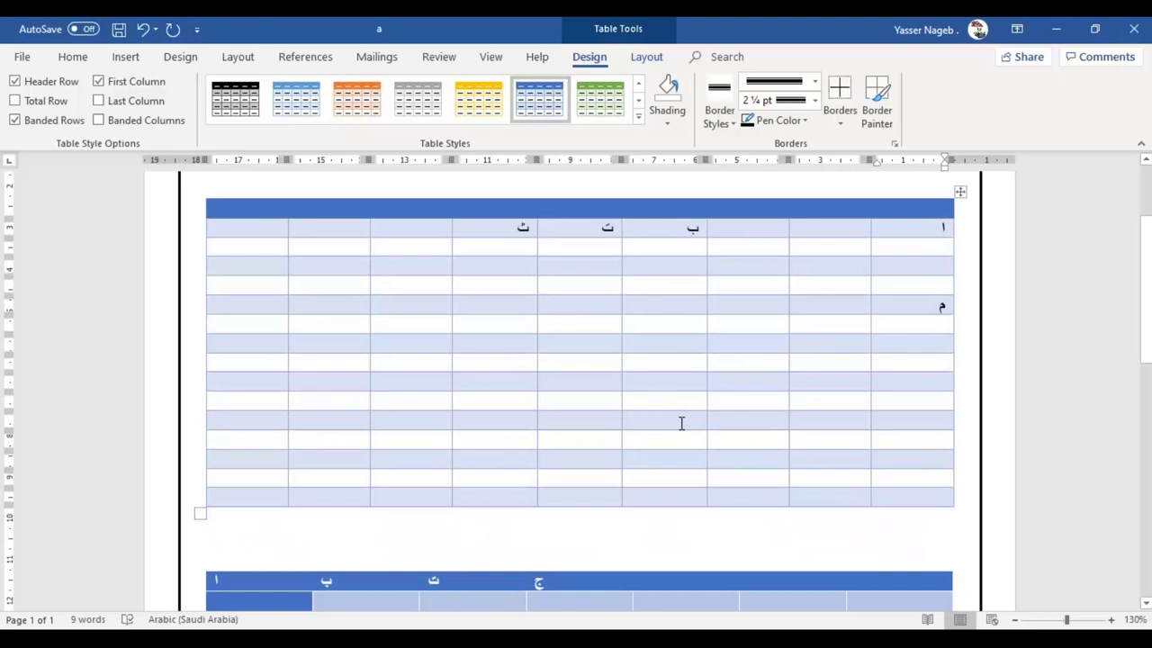
Try a yellow table style, undo back to the plain grid, and select the header row.
click(477, 105)
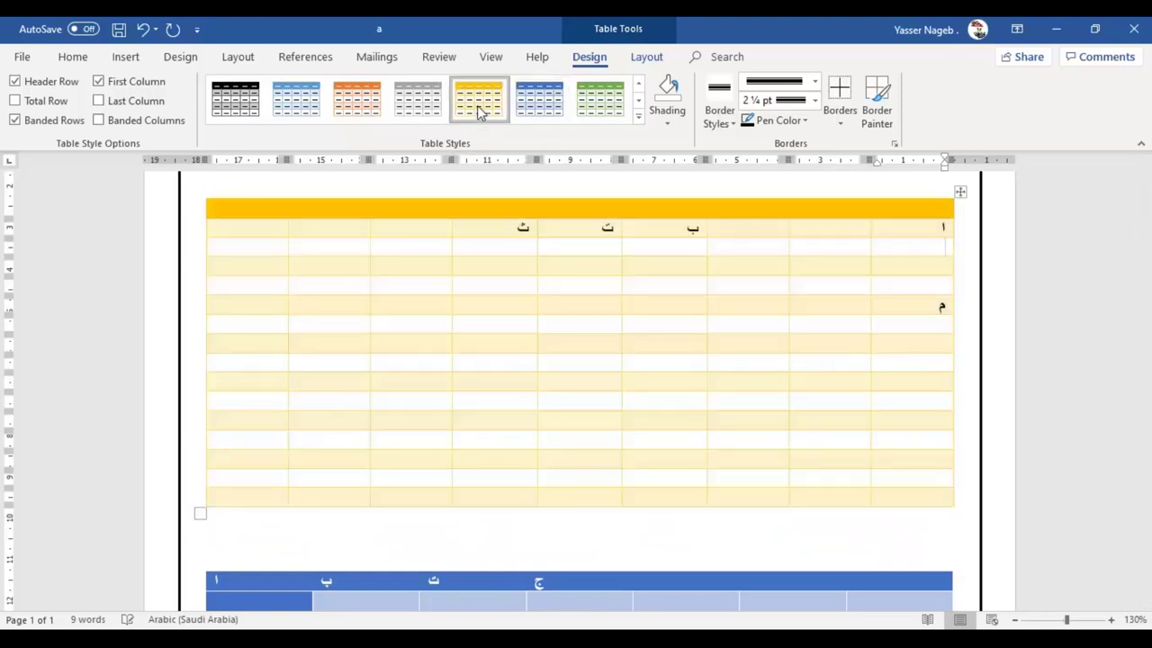
click(664, 434)
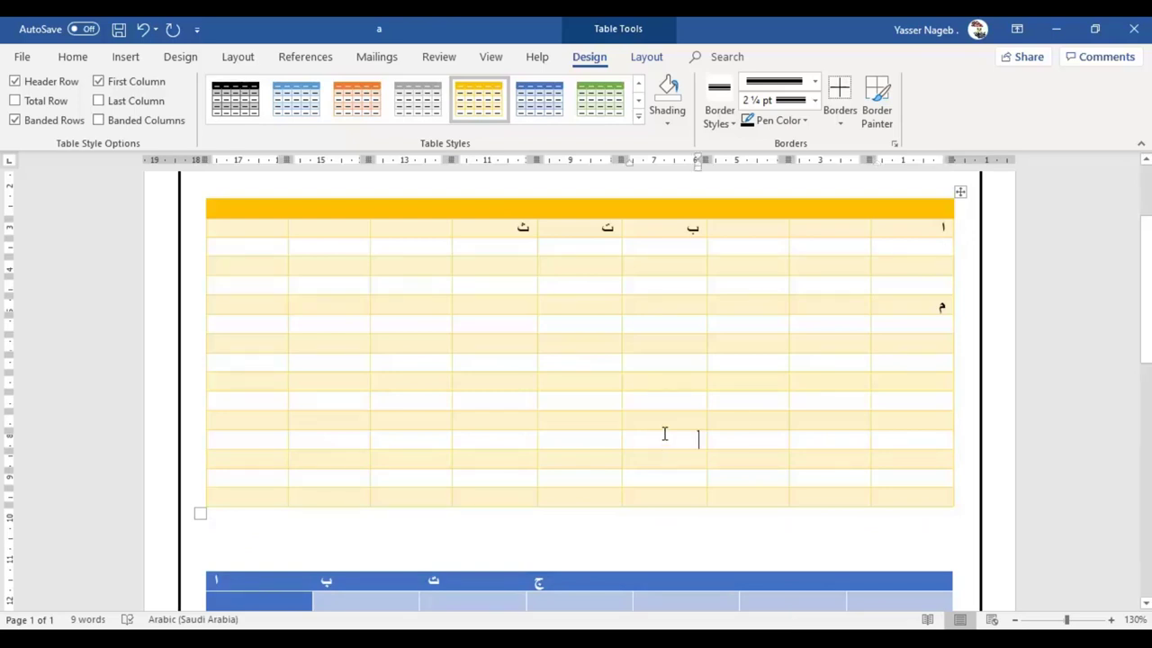
key(ctrl+z)
key(ctrl+z)
key(ctrl+z)
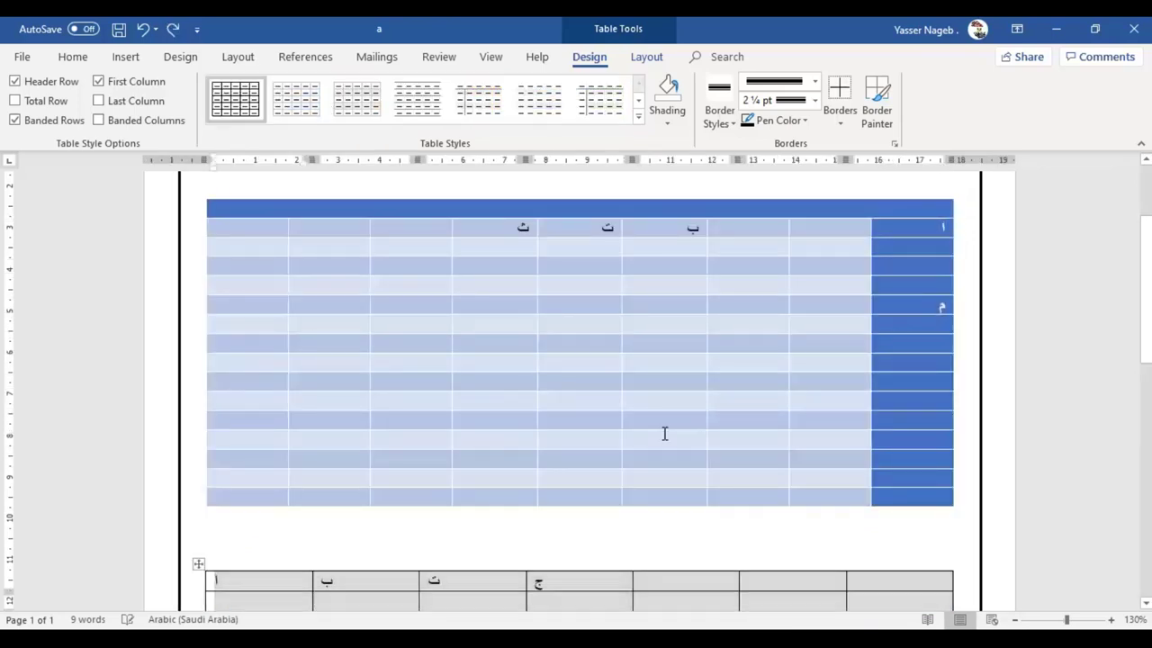
key(ctrl+z)
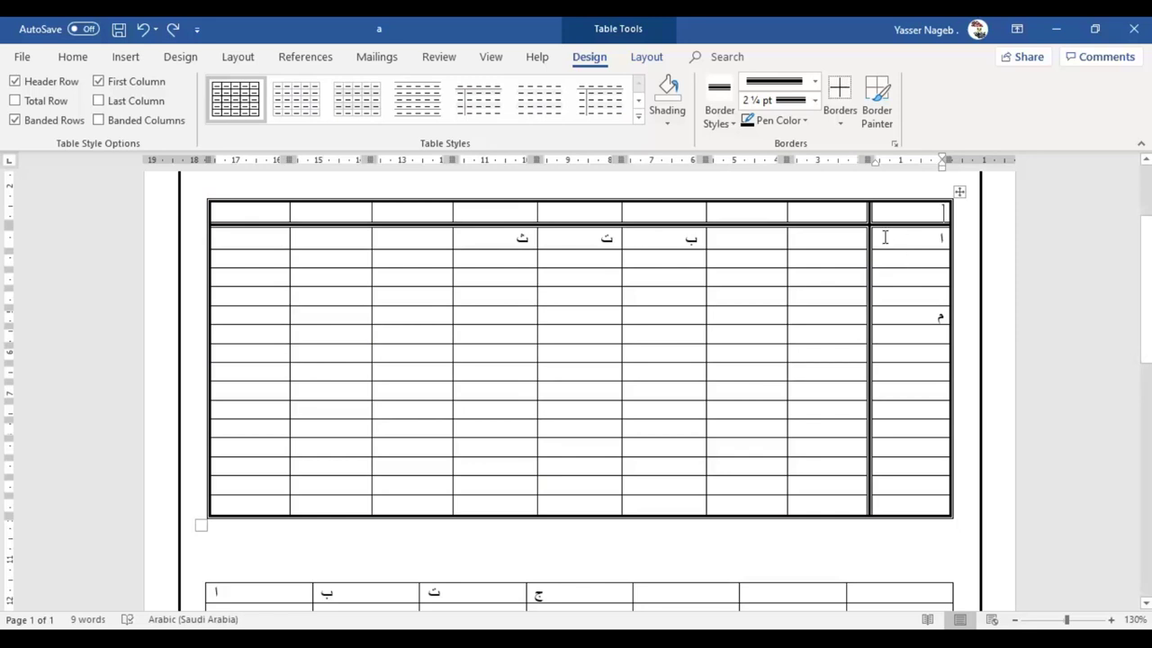
drag(908, 212, 239, 211)
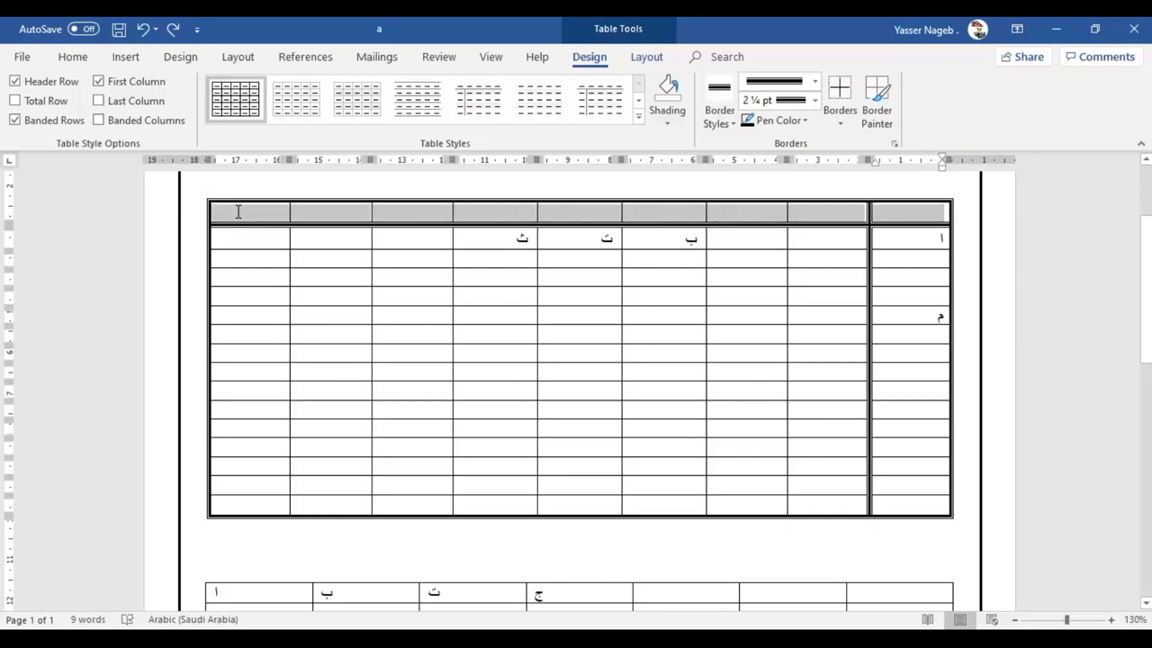
Shade the selected header row pink using a custom colour from the Colors dialog.
click(673, 123)
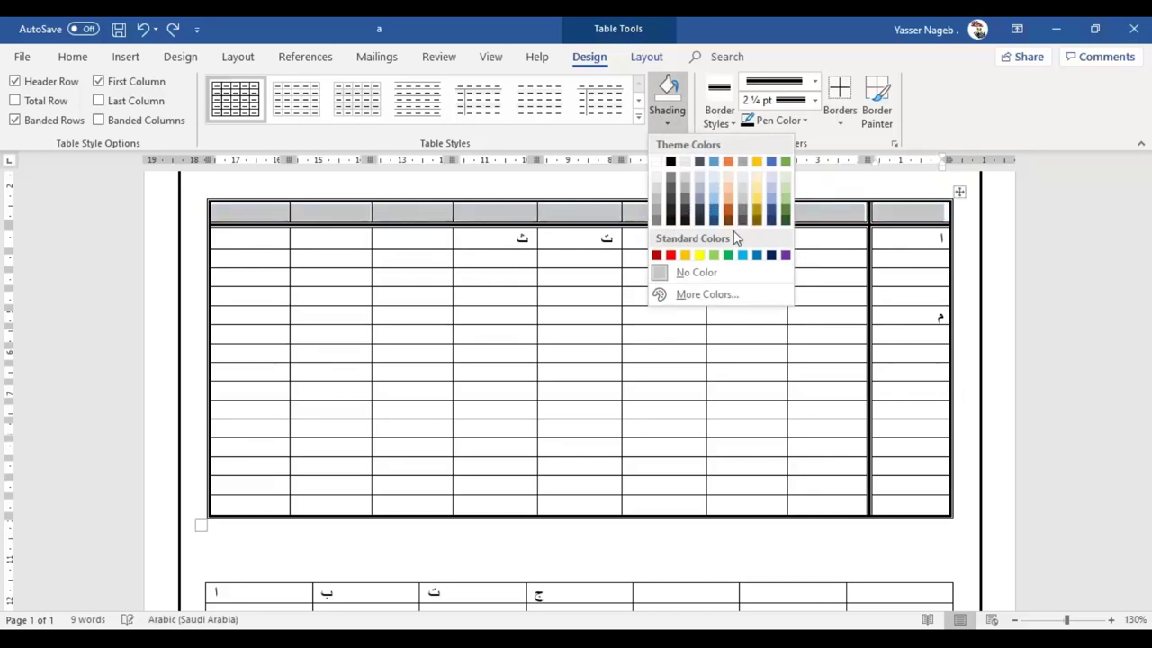
click(684, 295)
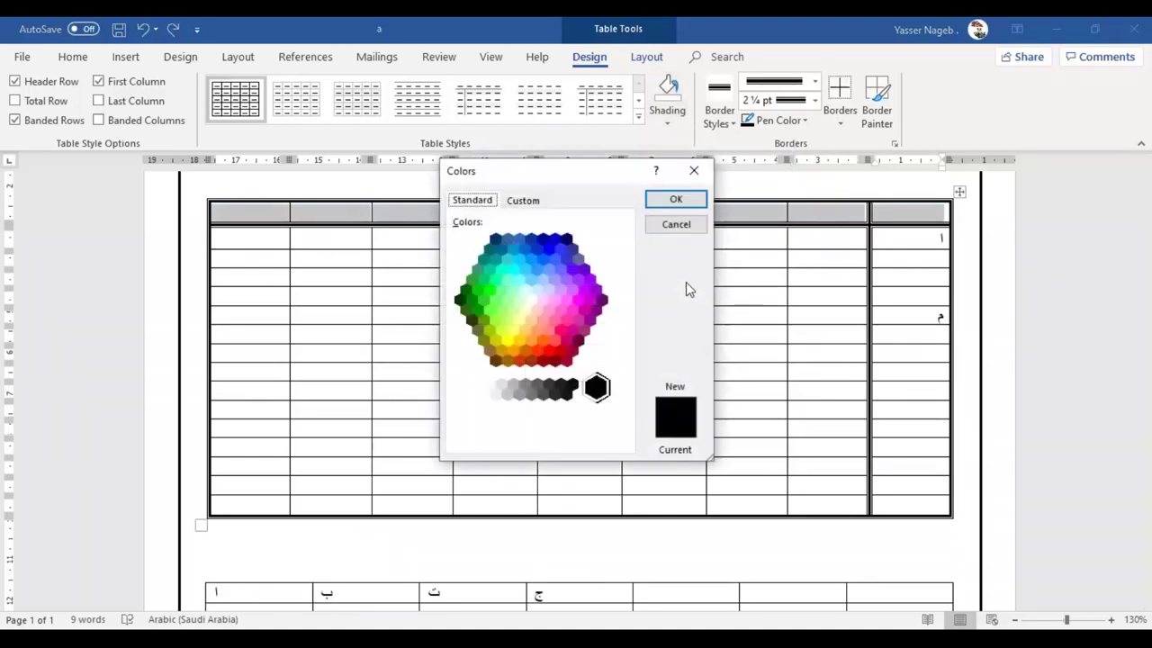
click(502, 269)
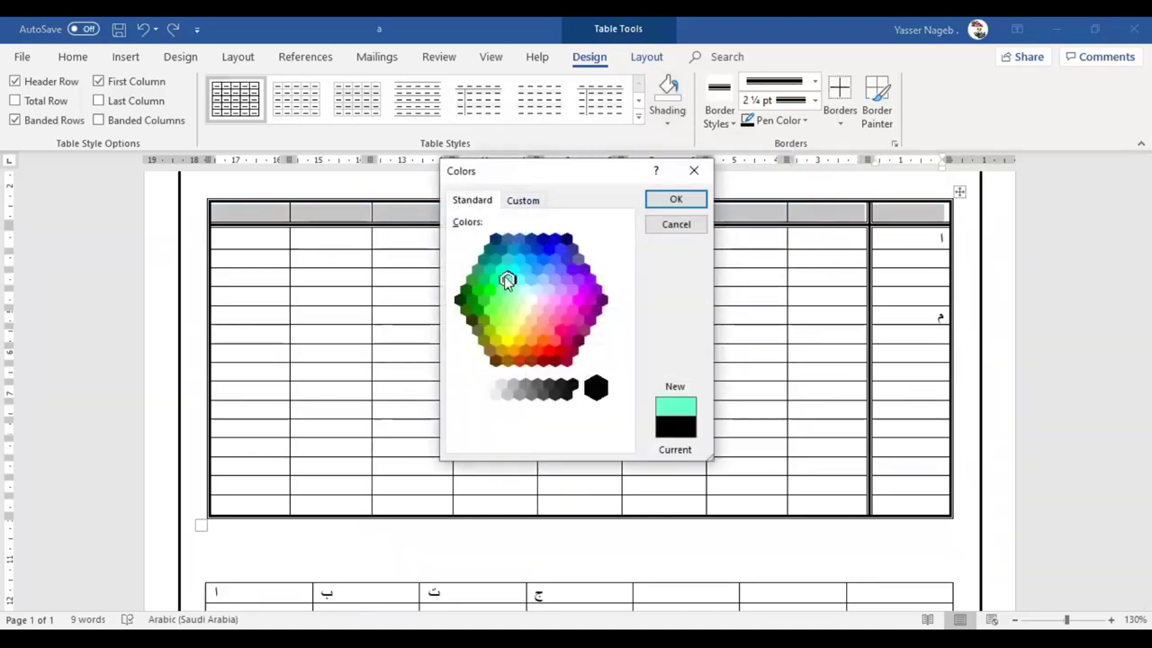
click(657, 199)
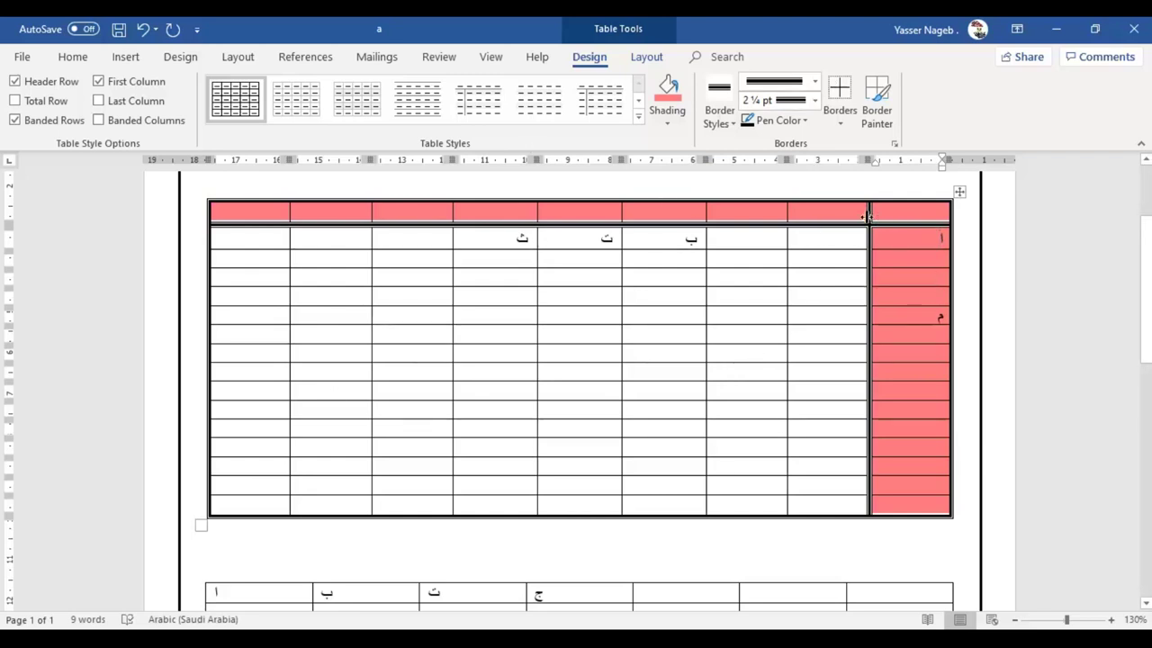
Widen the pink column, make the header row taller, and select the top body rows.
drag(866, 216, 895, 216)
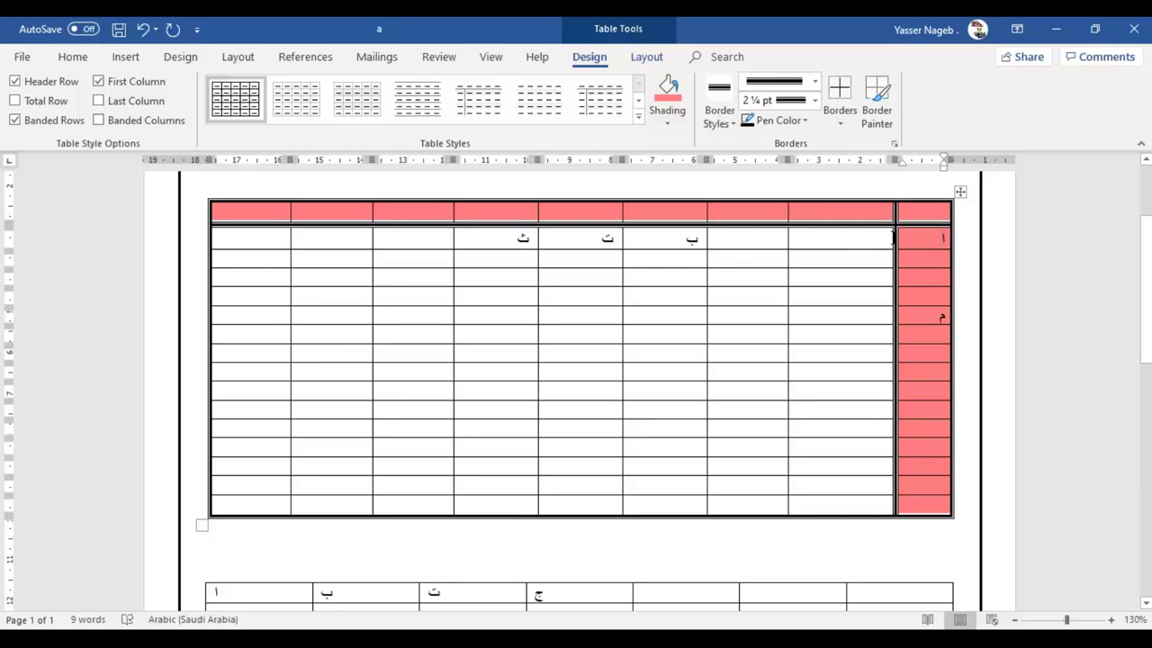
drag(893, 236, 804, 244)
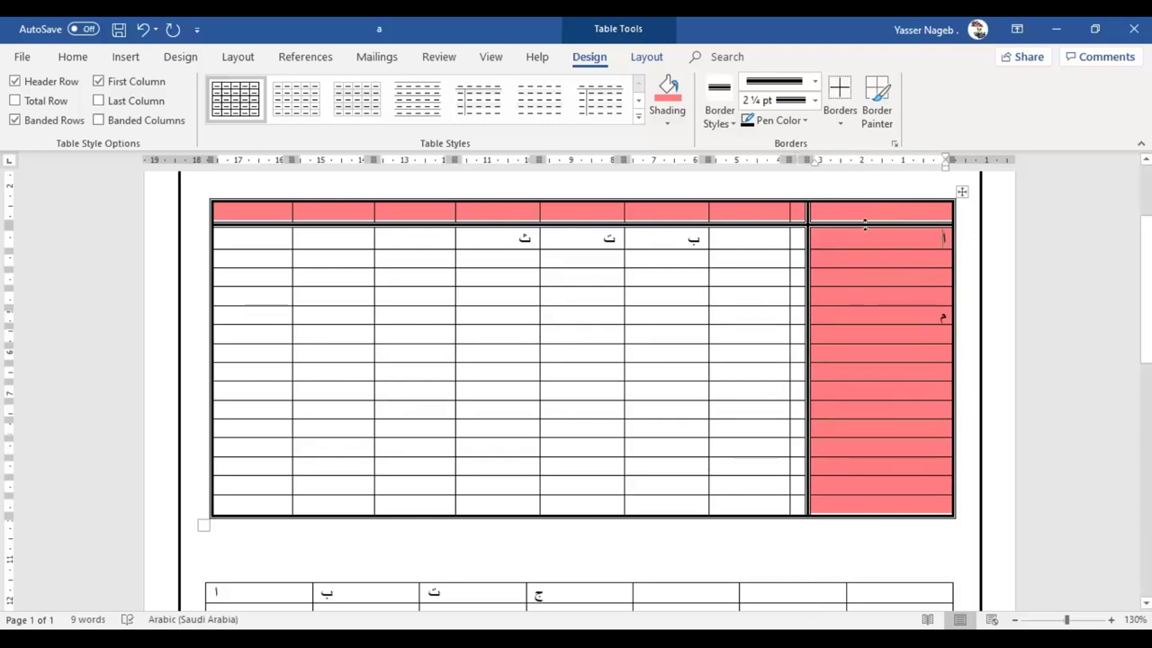
drag(864, 224, 865, 260)
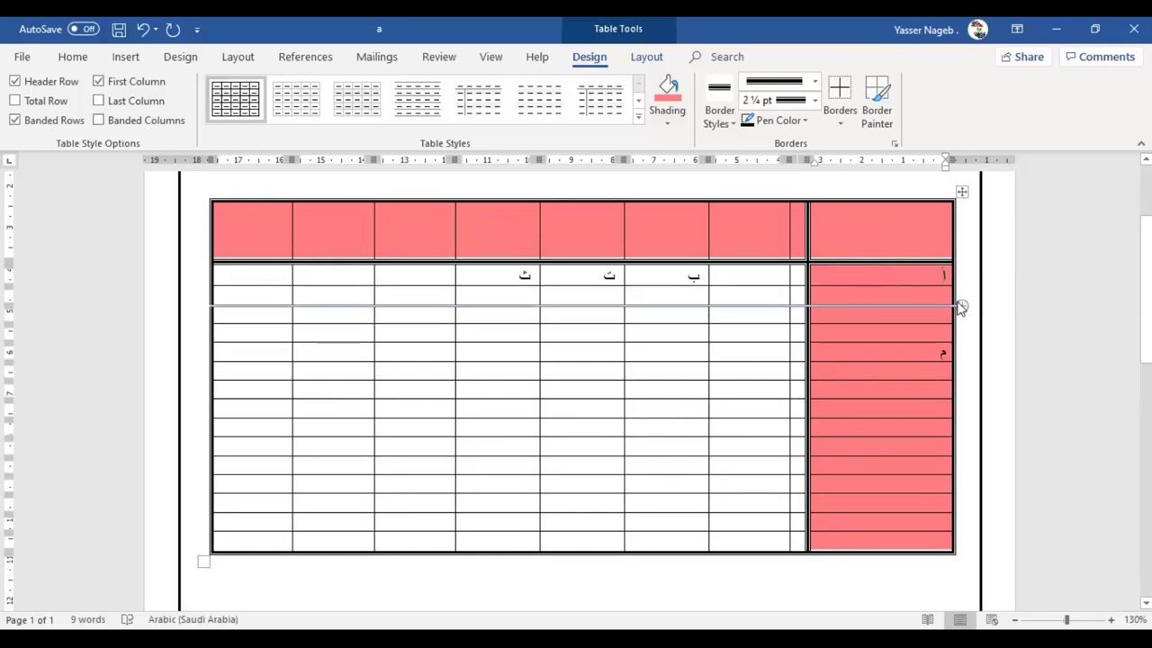
drag(930, 277, 257, 327)
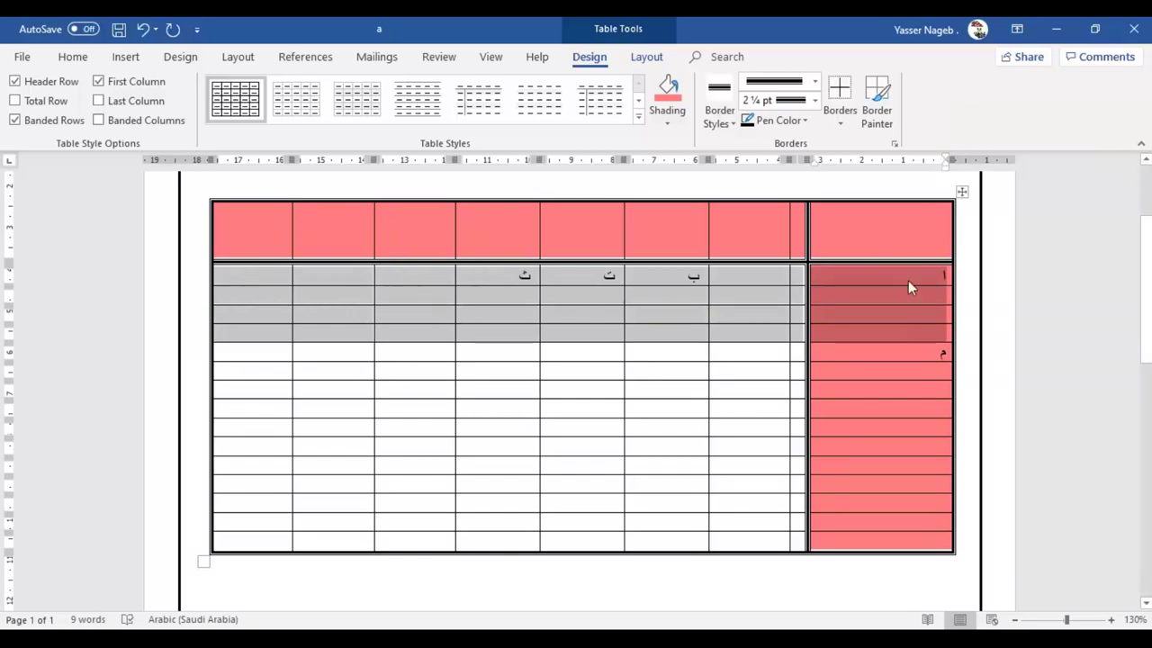
Raise the selected body rows' height to 1.2 cm.
click(646, 57)
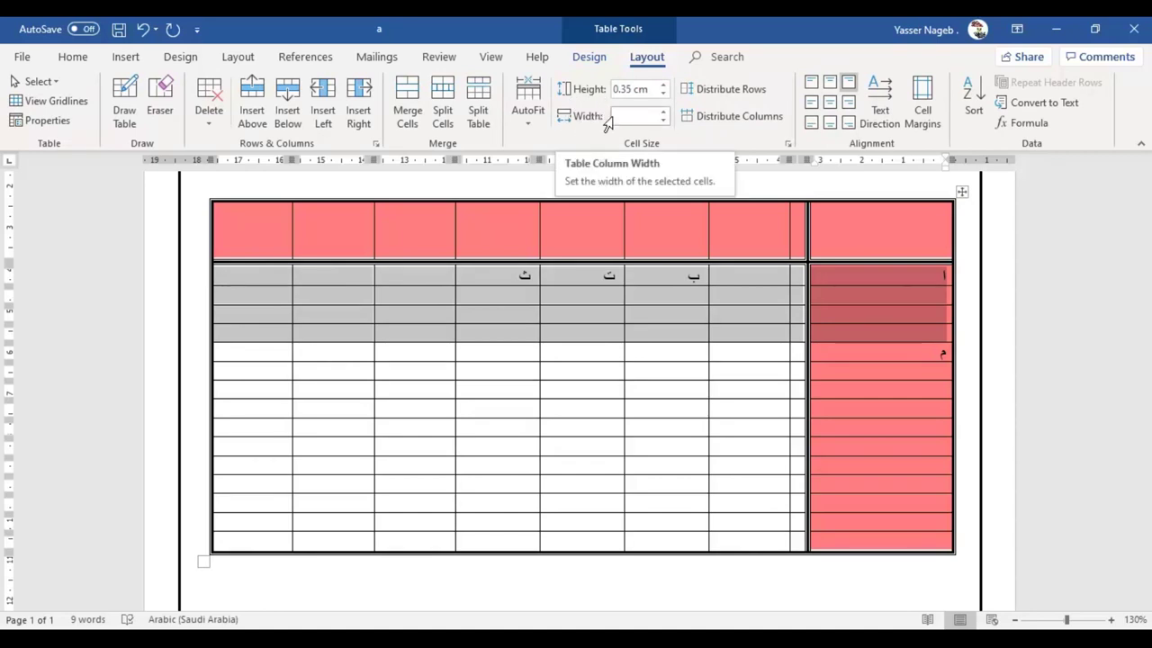
click(665, 87)
click(665, 89)
click(665, 89)
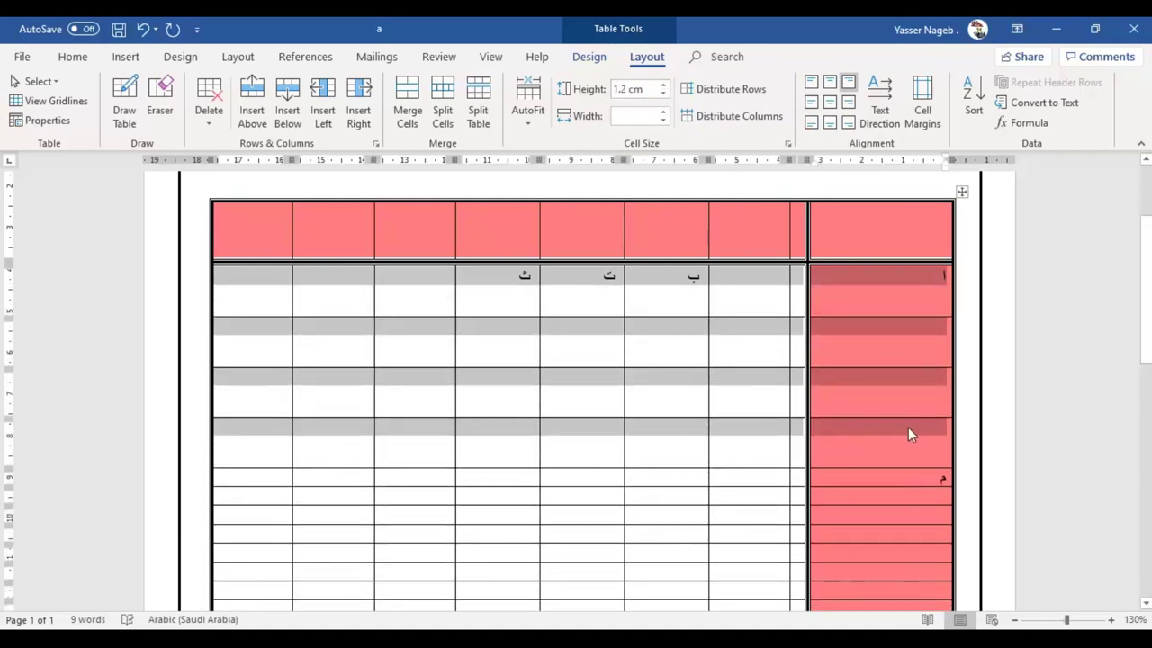
click(882, 428)
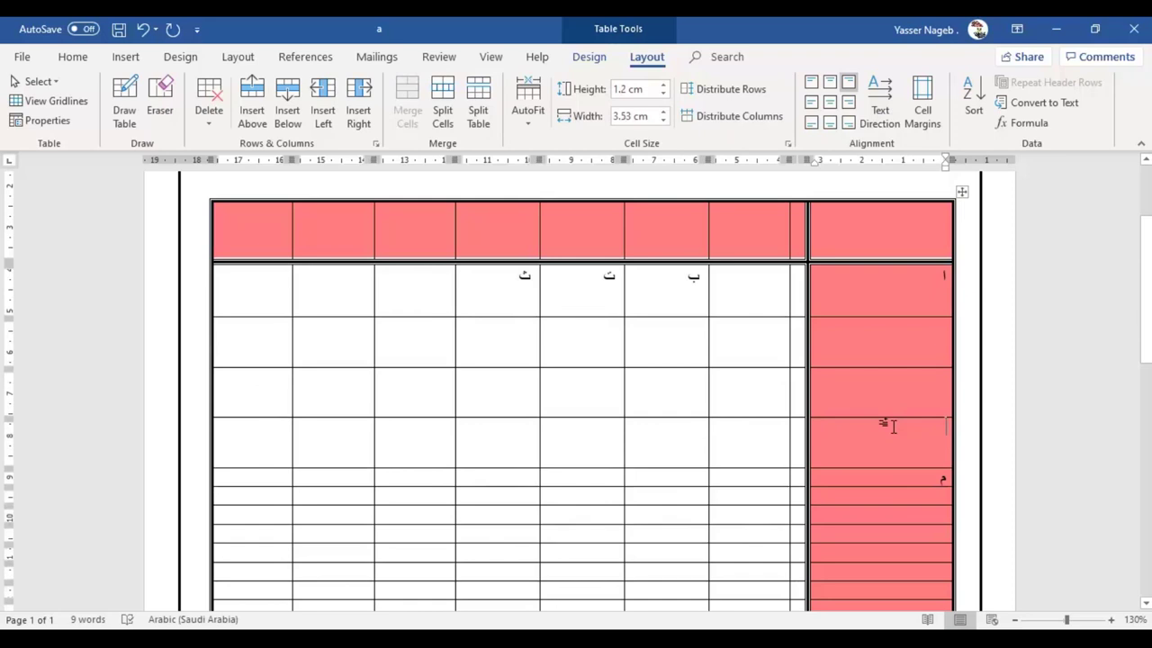
scroll(678, 378, down, 1)
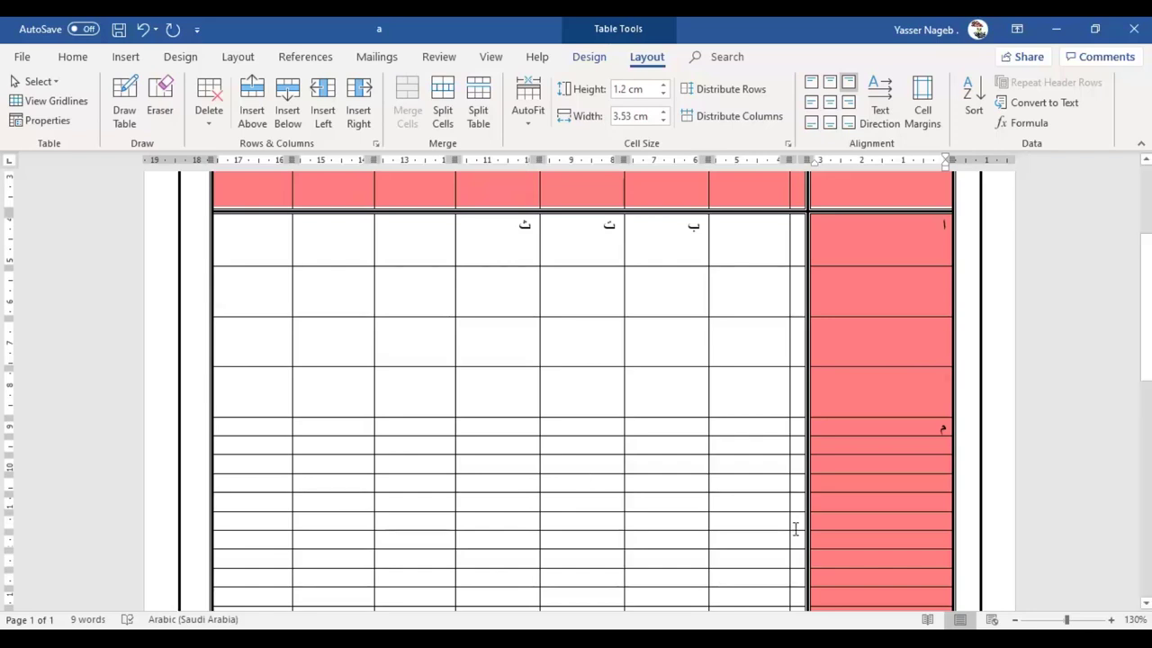
click(813, 393)
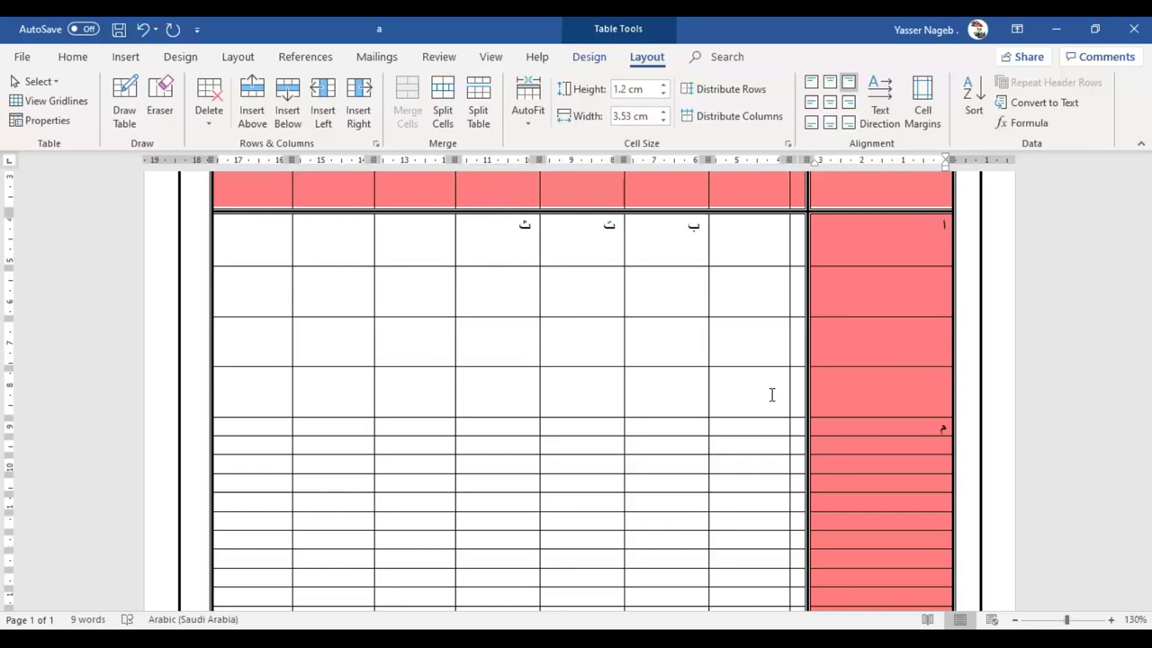
scroll(771, 394, up, 1)
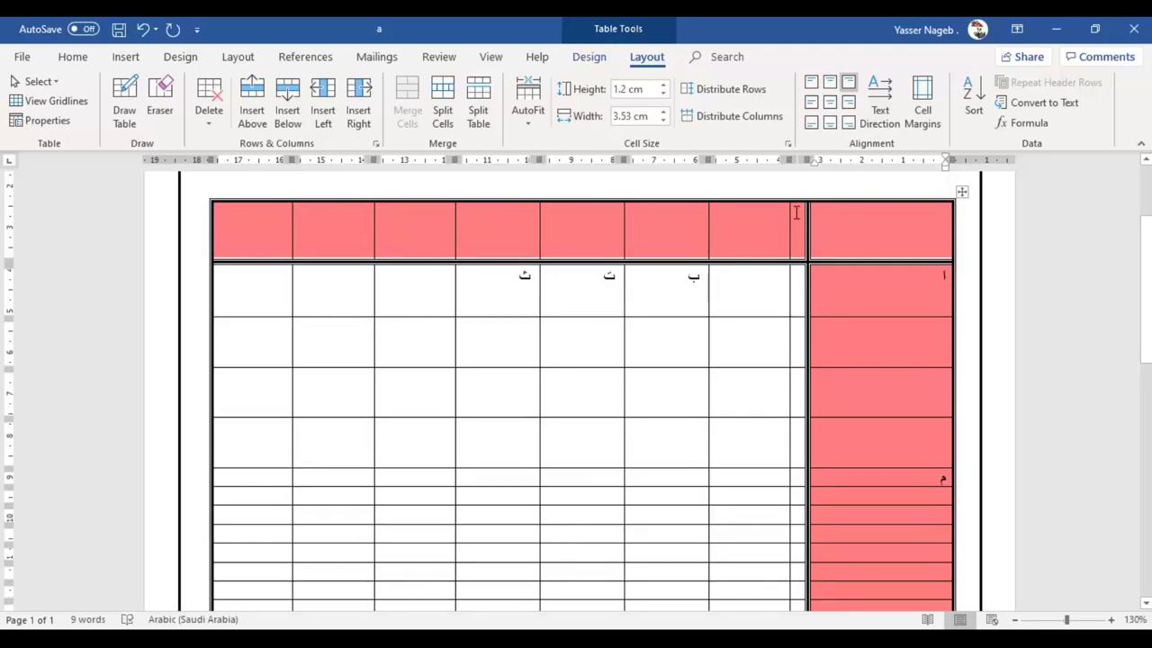
Distribute the eight unshaded columns evenly at 1.79 cm wide each.
drag(797, 196, 398, 375)
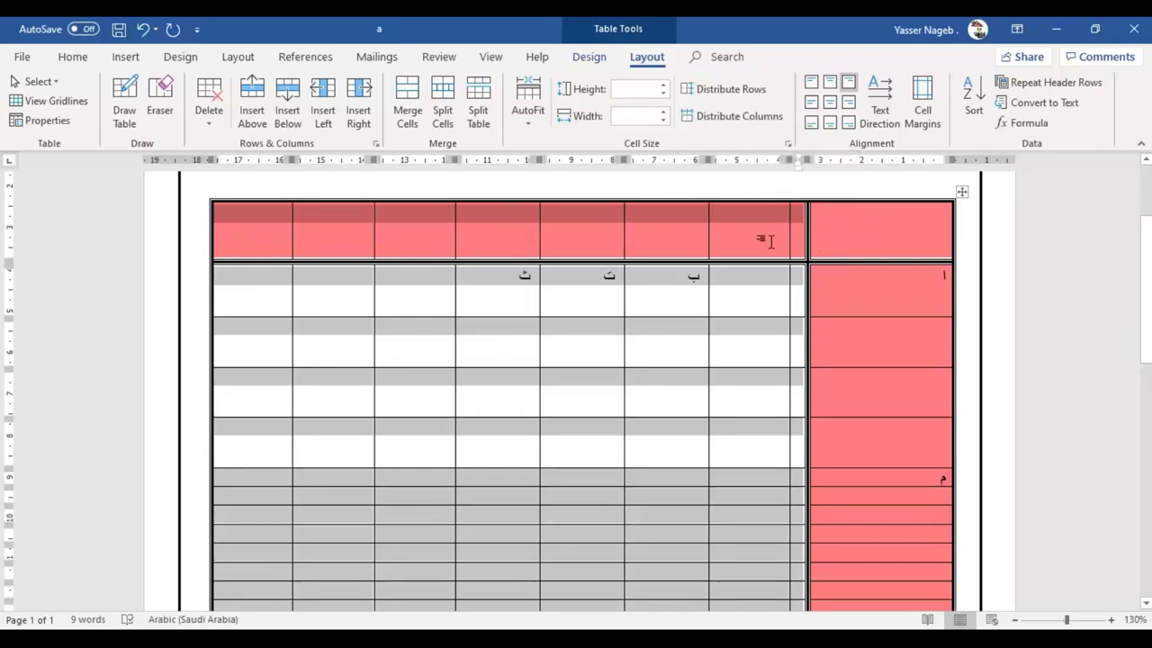
click(710, 117)
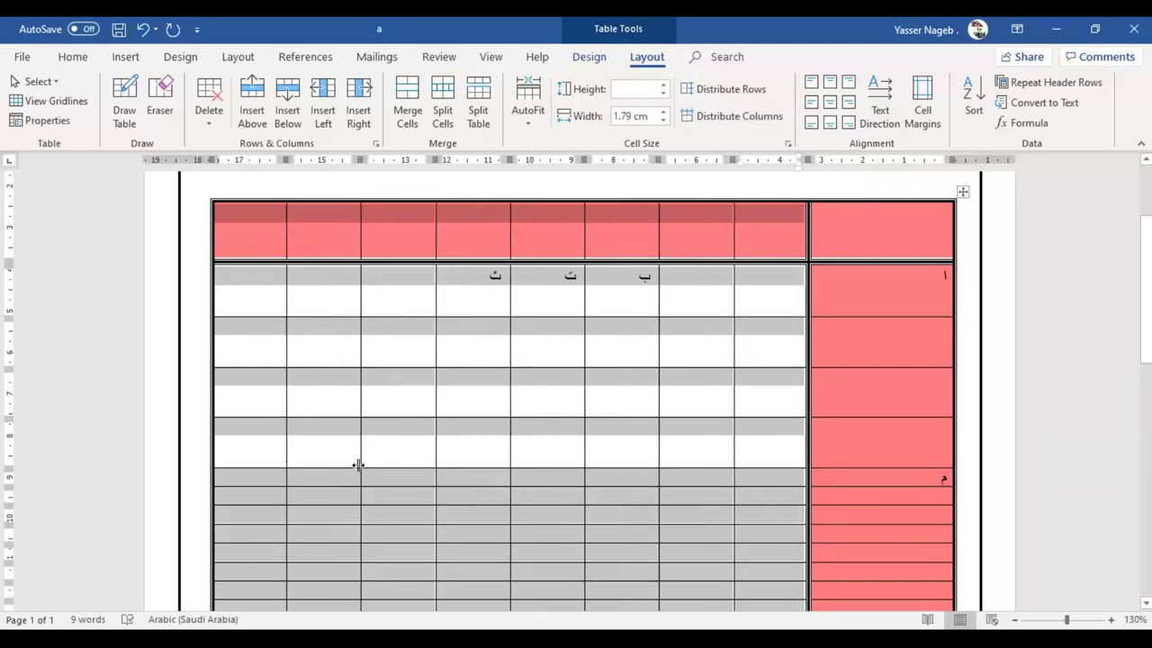
click(835, 307)
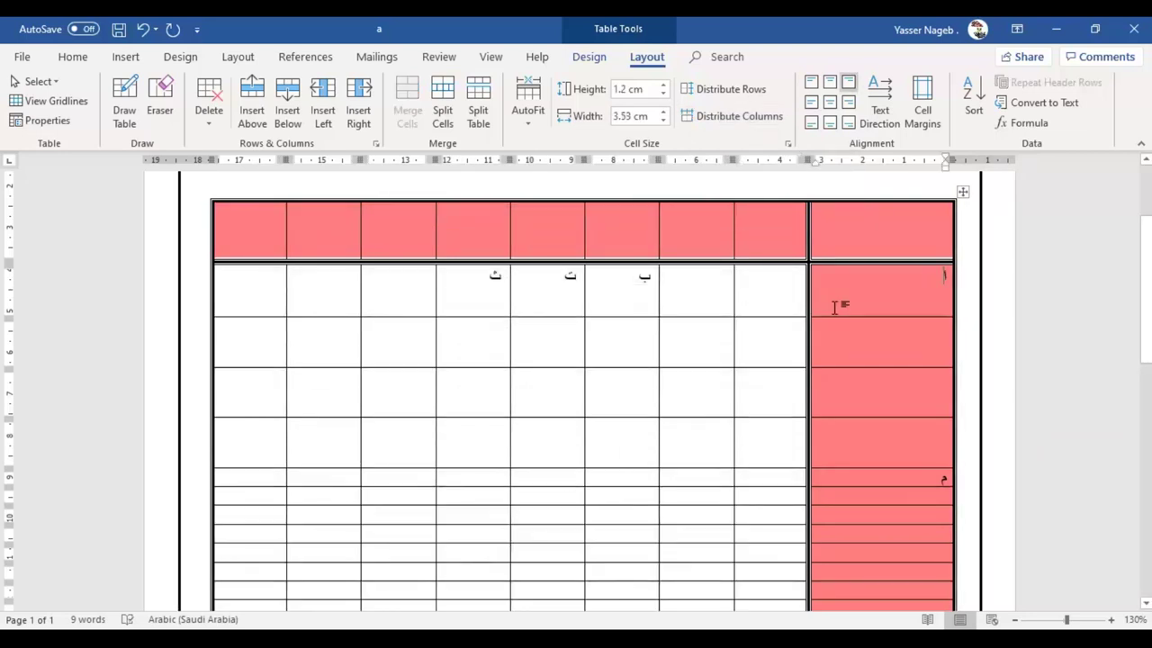
scroll(924, 387, down, 3)
scroll(924, 387, up, 3)
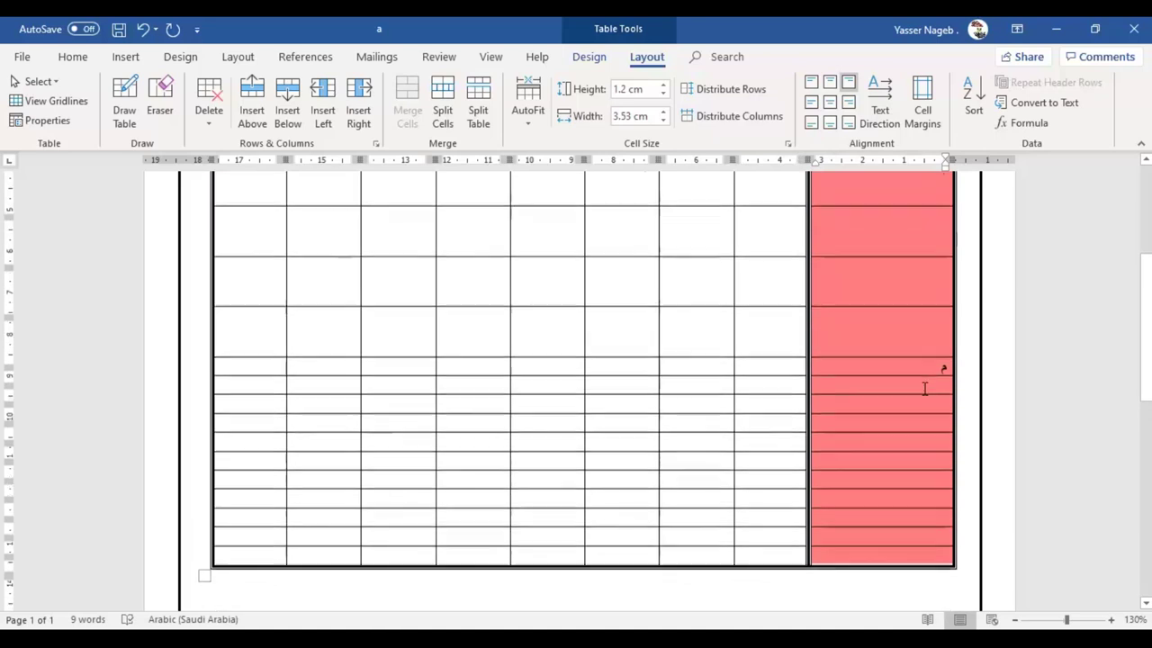
Select the body rows and distribute them to an even 0.65 cm height.
drag(959, 256, 909, 511)
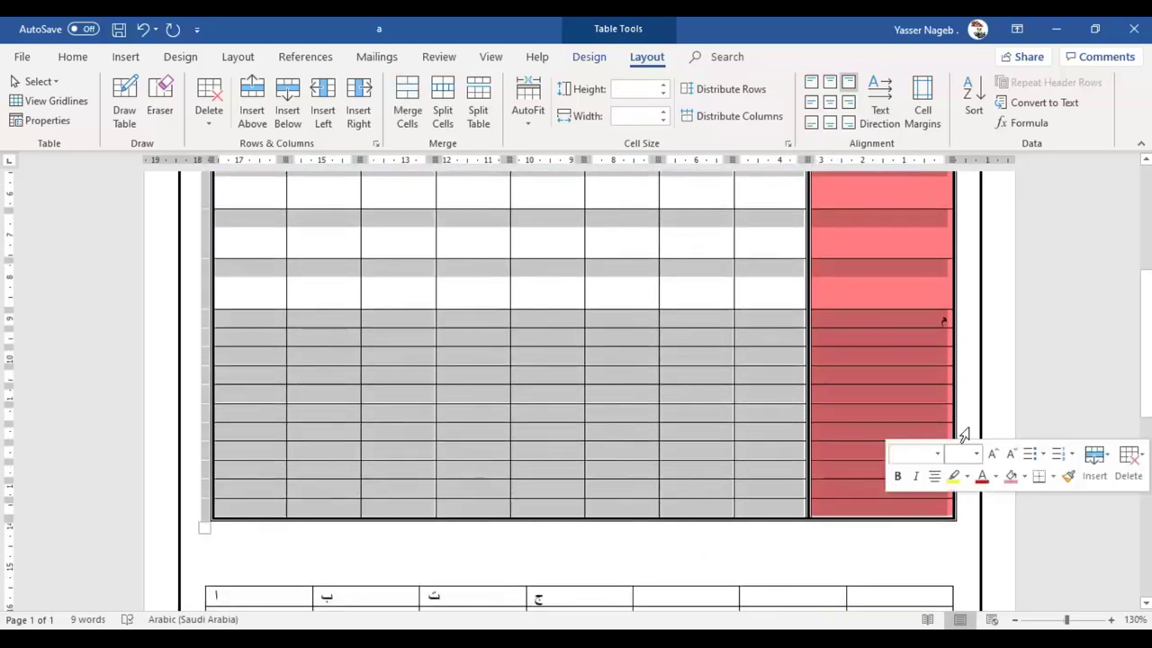
click(701, 92)
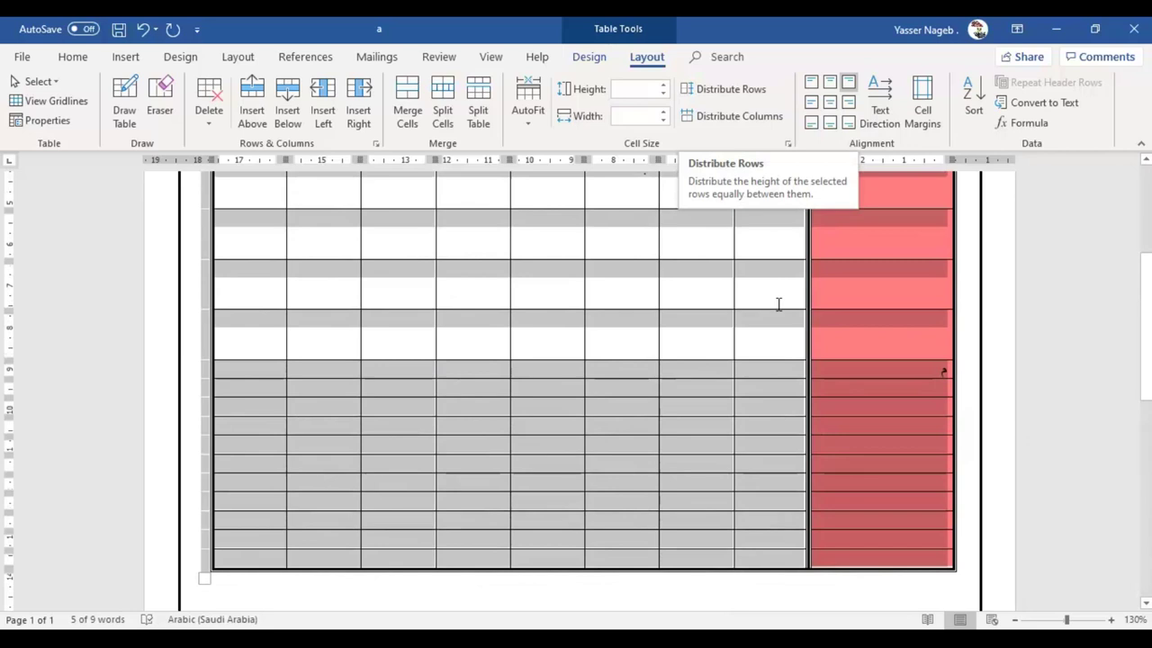
scroll(778, 304, up, 1)
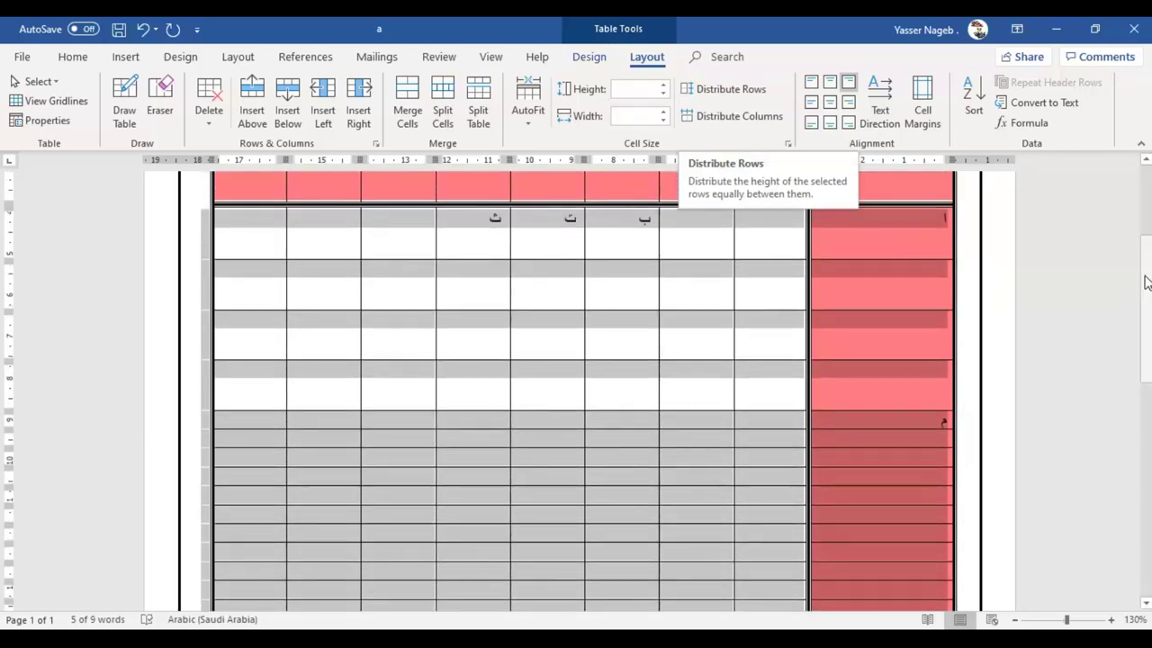
scroll(1148, 290, down, 1)
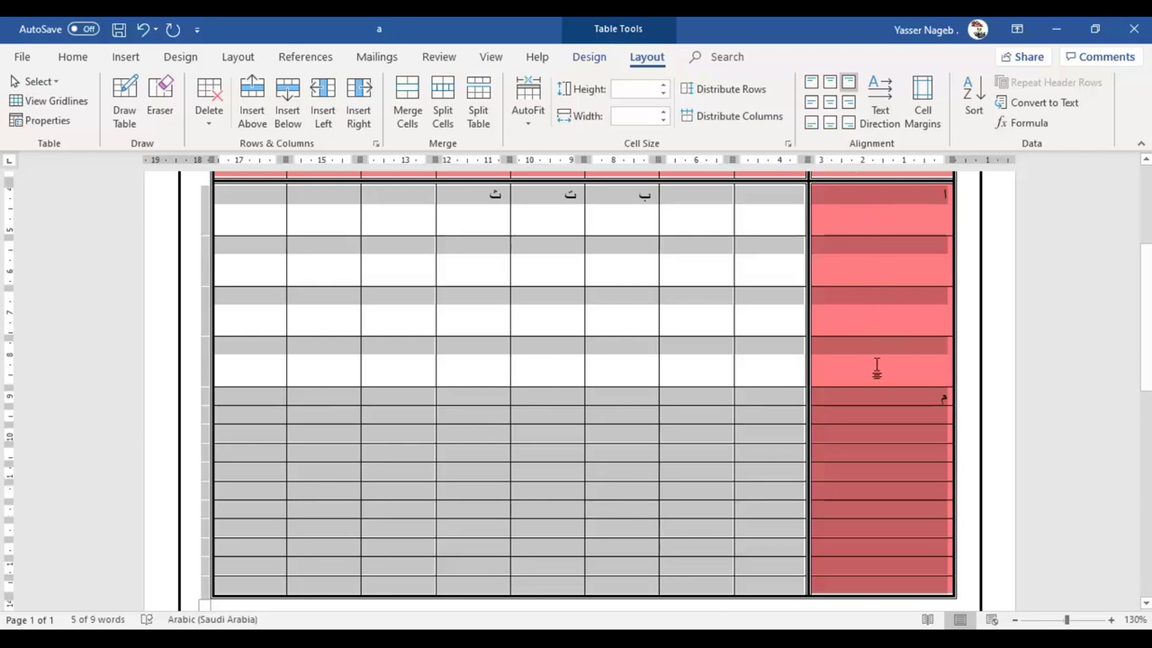
click(716, 90)
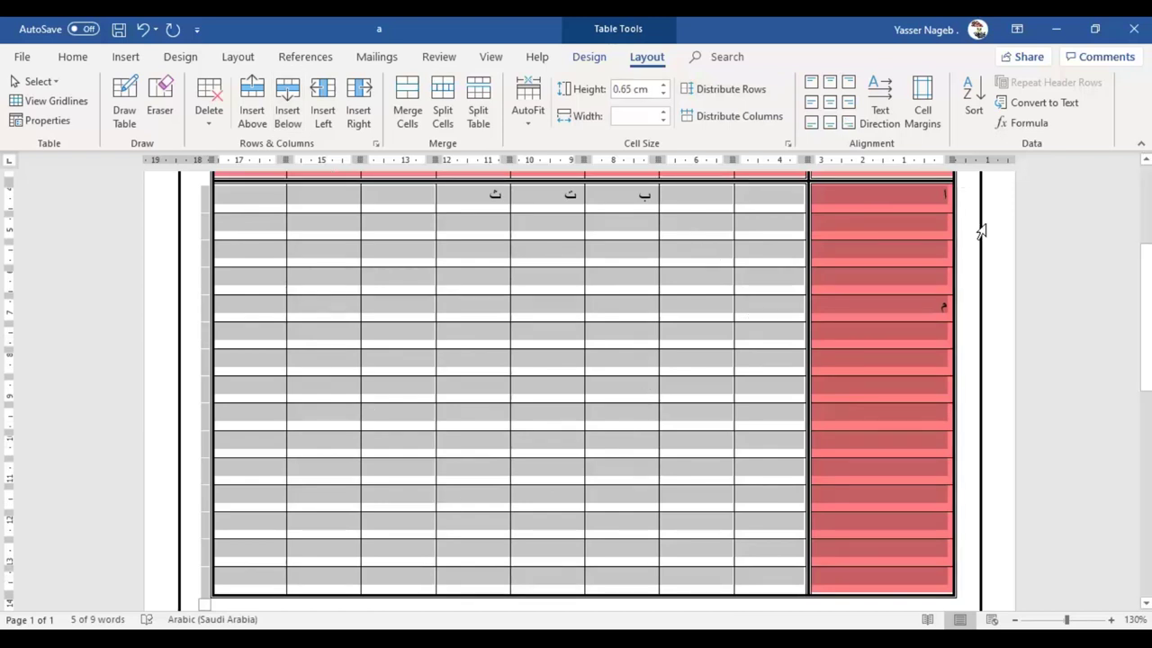
click(865, 257)
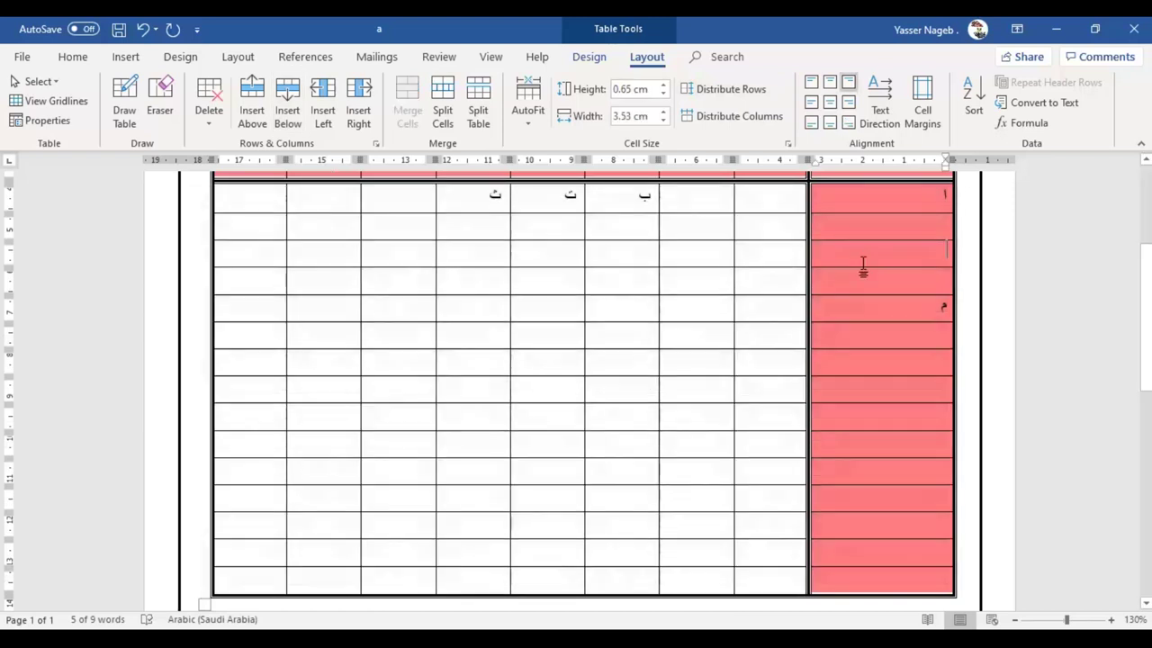
scroll(828, 336, up, 1)
click(773, 208)
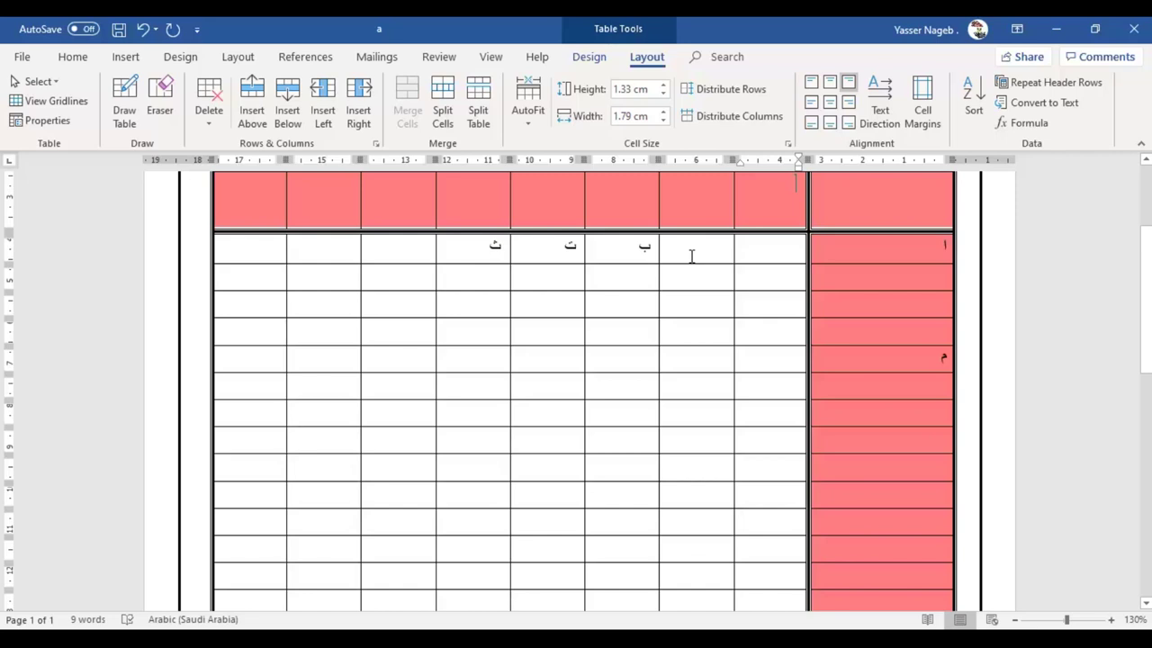
scroll(692, 256, up, 1)
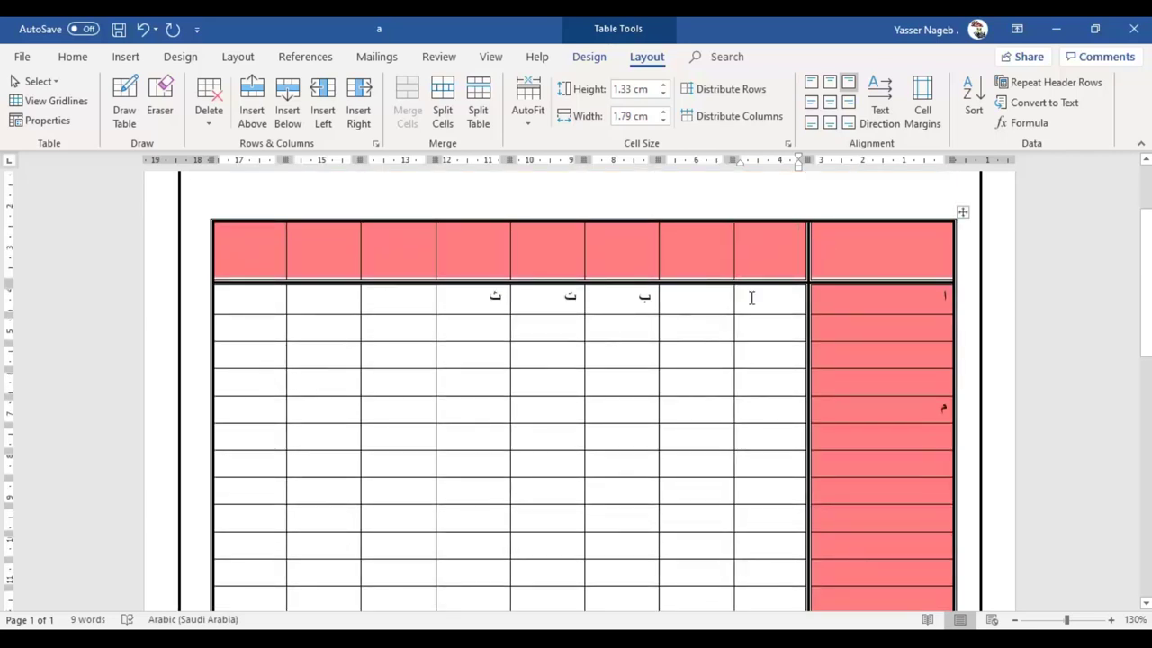
Merge the two header cells above the first two columns and label the result الهاتف.
drag(768, 249, 710, 255)
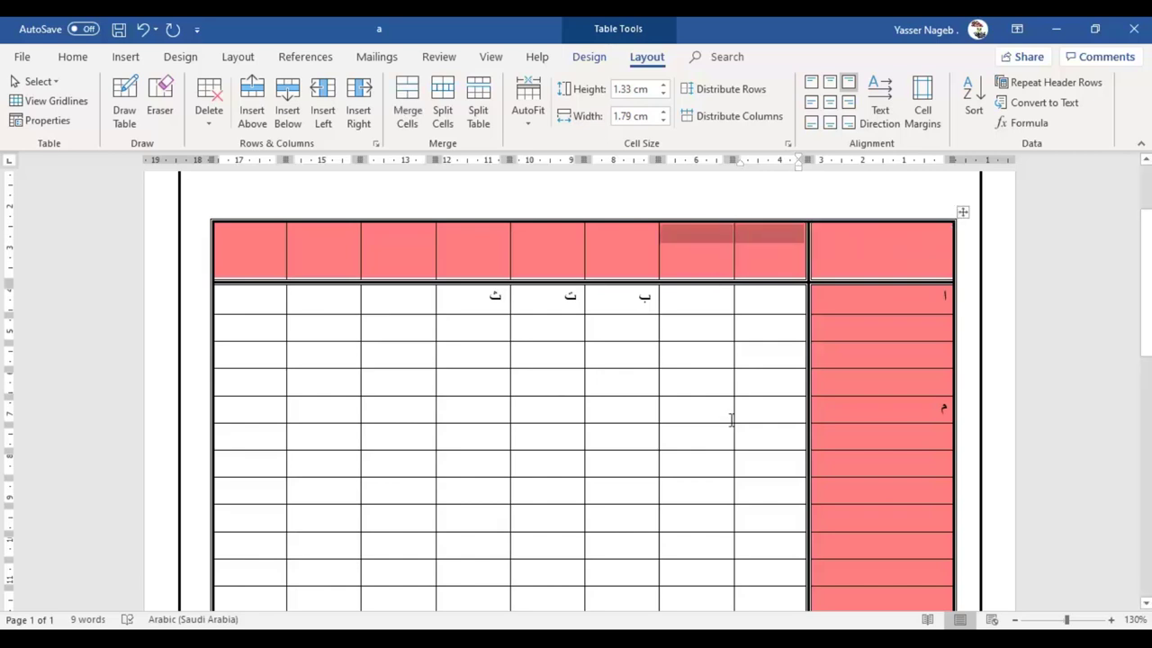
click(407, 102)
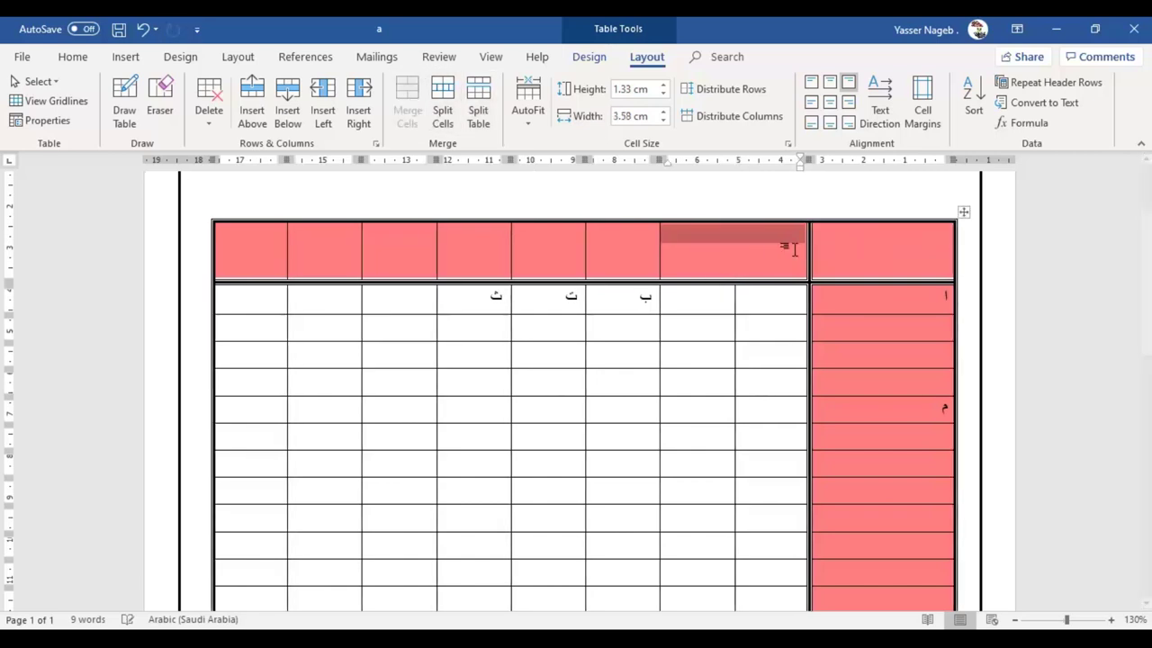
text(الهاتف)
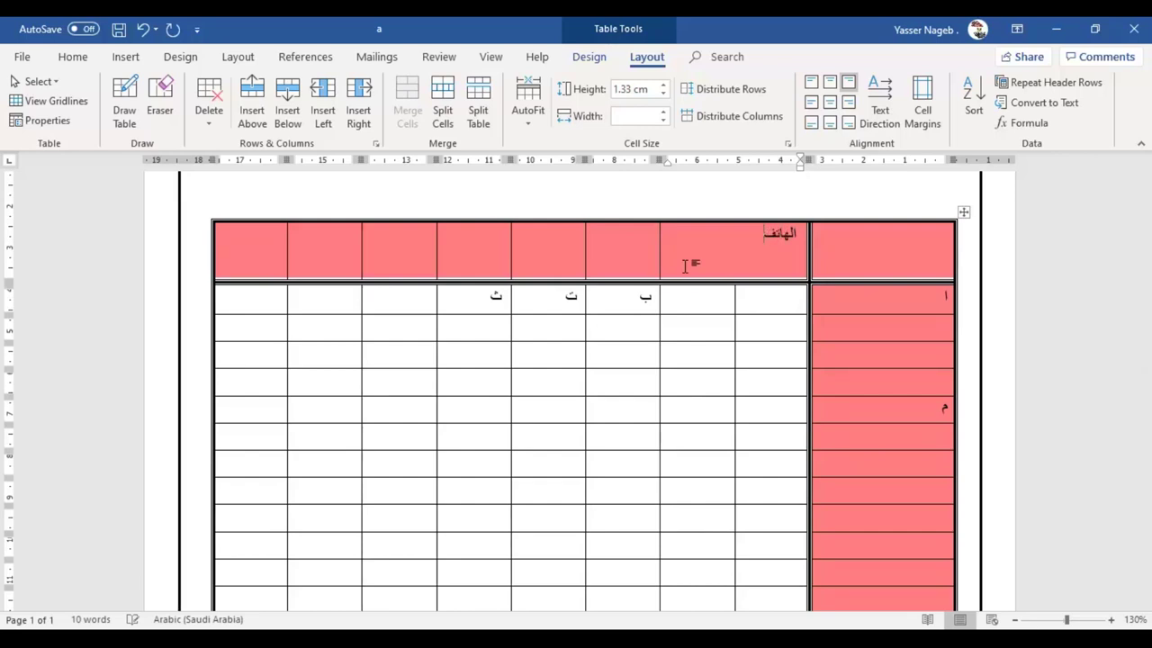
Enter ١٠ and ١٥ in the first body row's cells, then select the whole table.
click(759, 304)
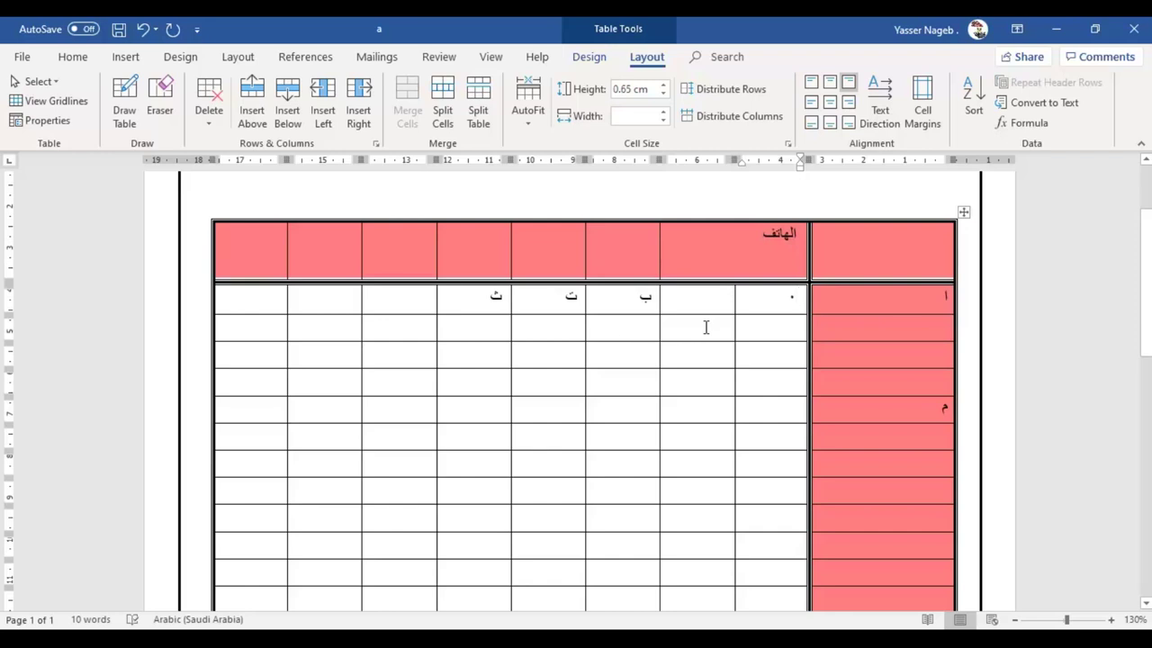
text(١٠)
click(707, 300)
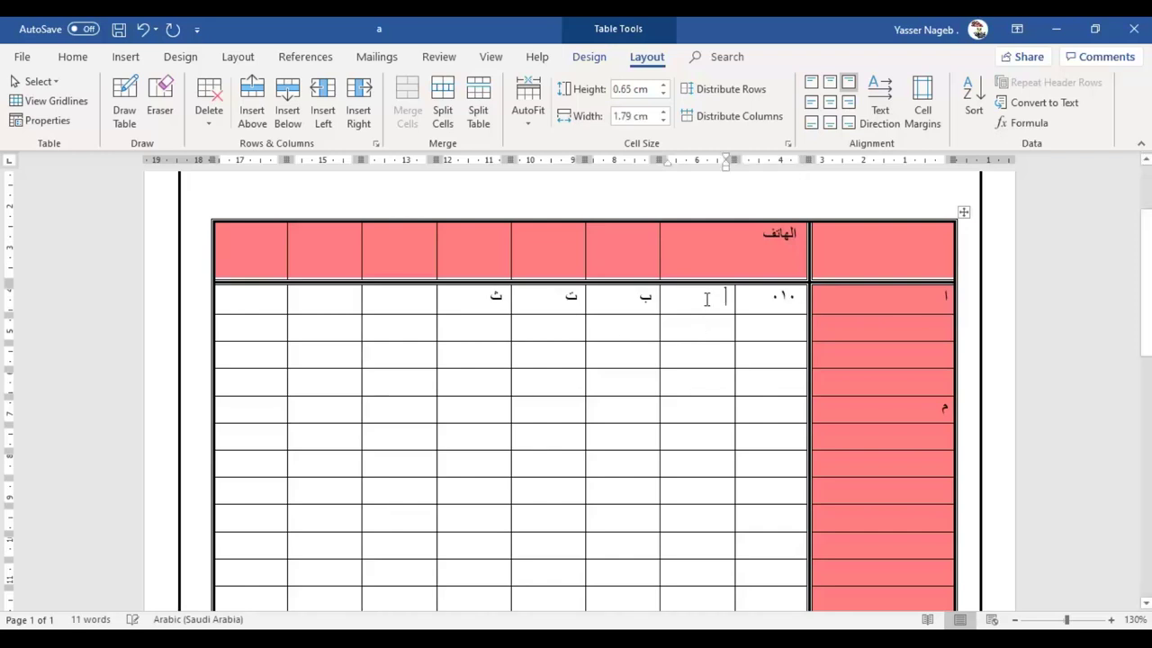
text(٠١٥)
text(٠)
click(966, 213)
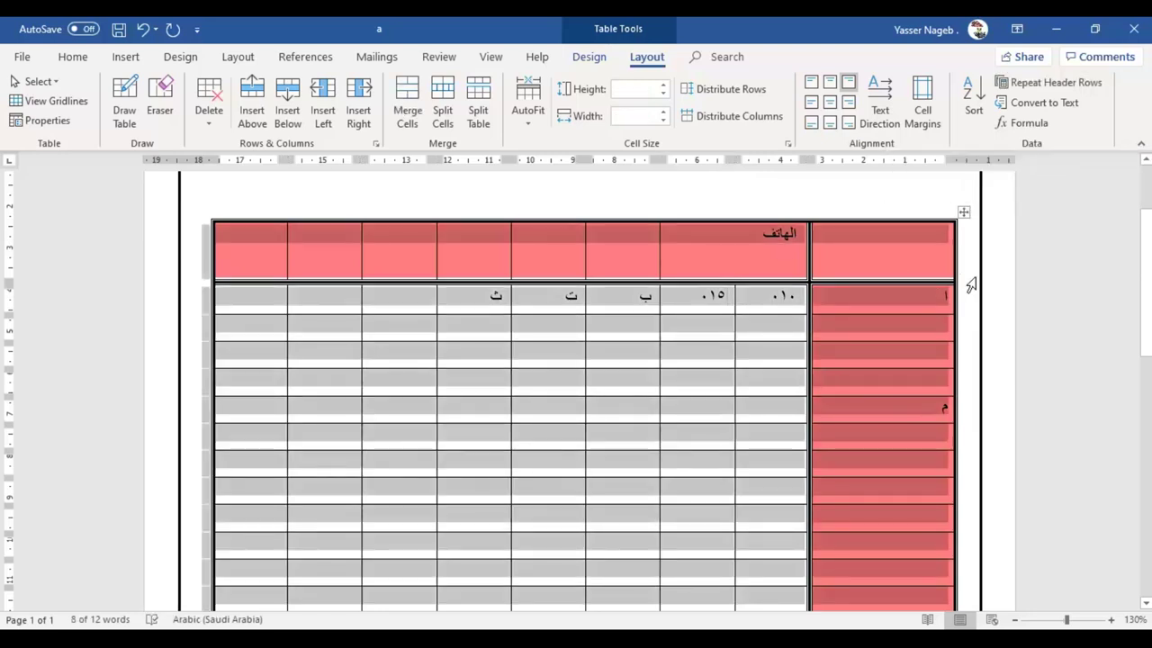
click(964, 213)
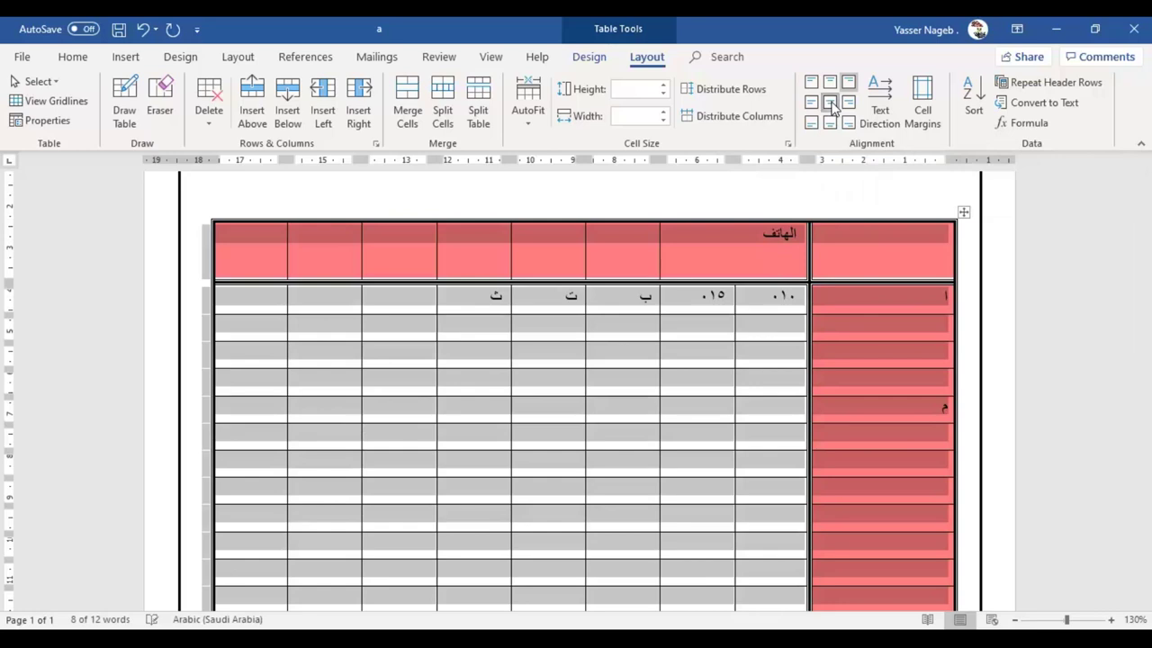
Centre the table on the page and align its cell text top right.
click(830, 103)
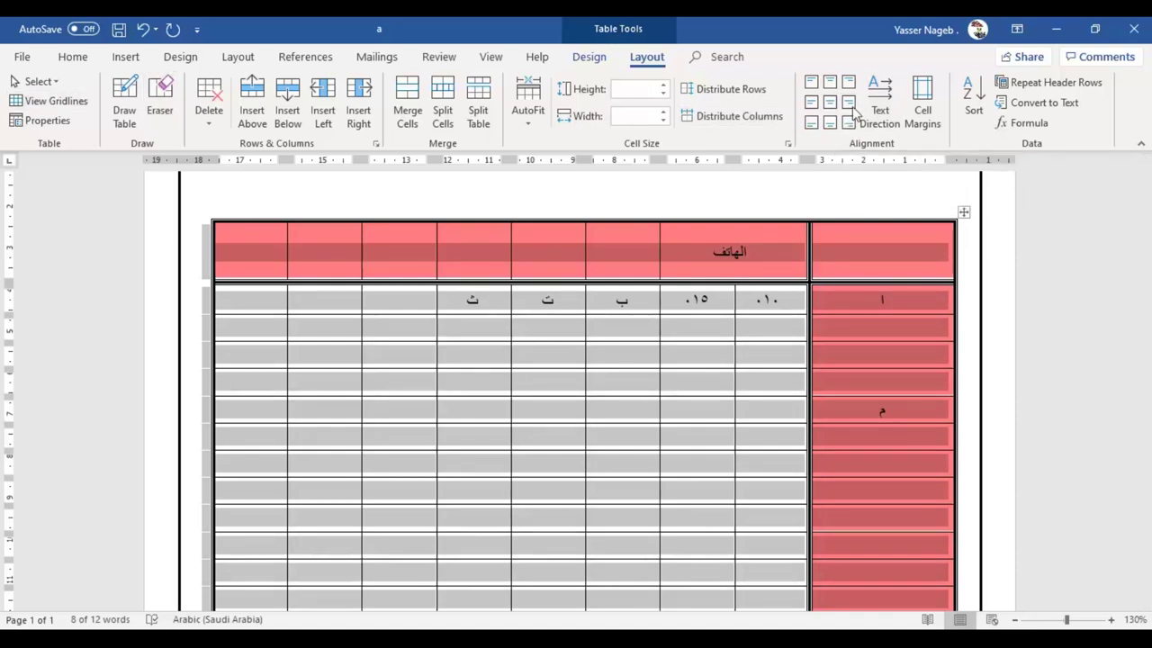
click(125, 56)
click(73, 56)
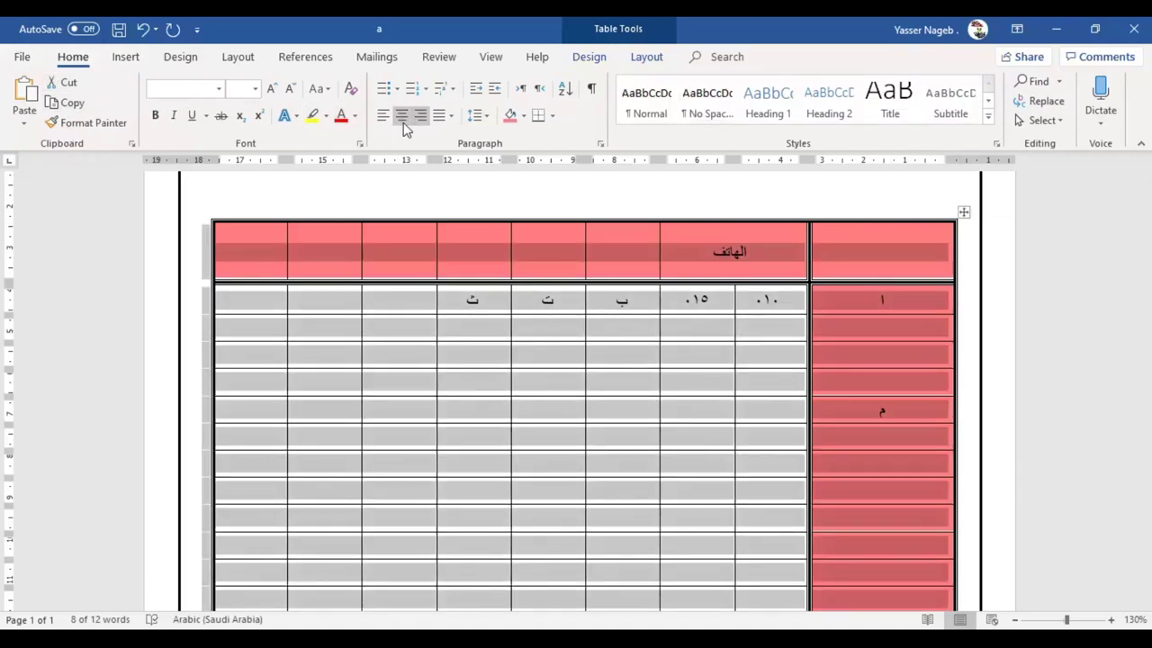
click(402, 117)
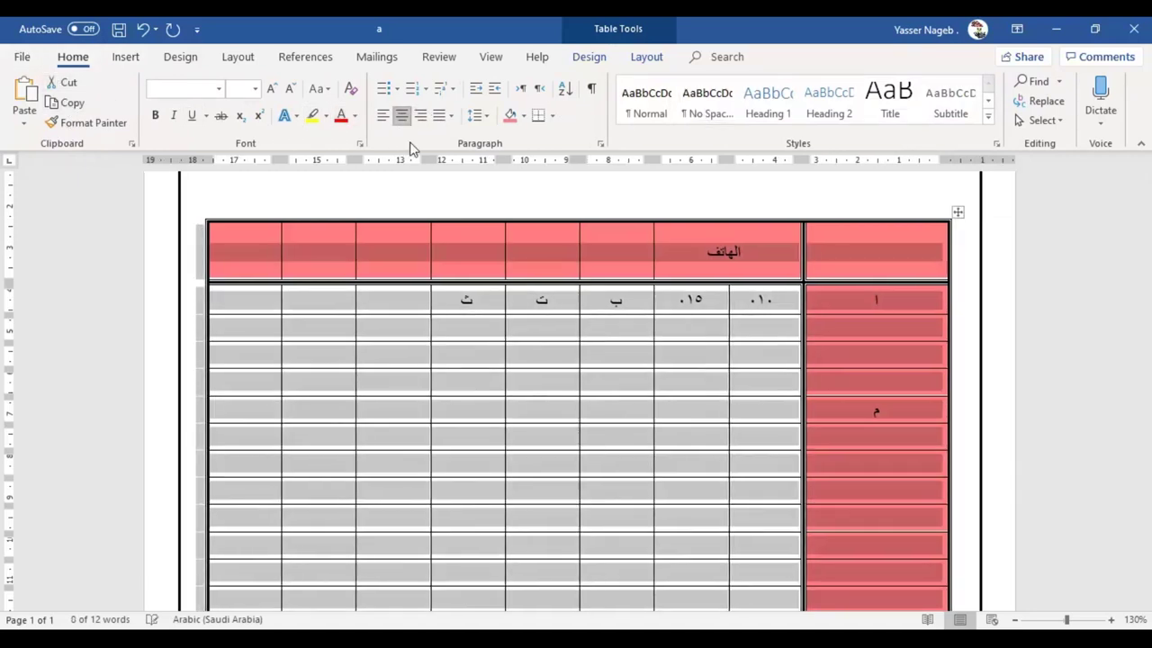
click(647, 57)
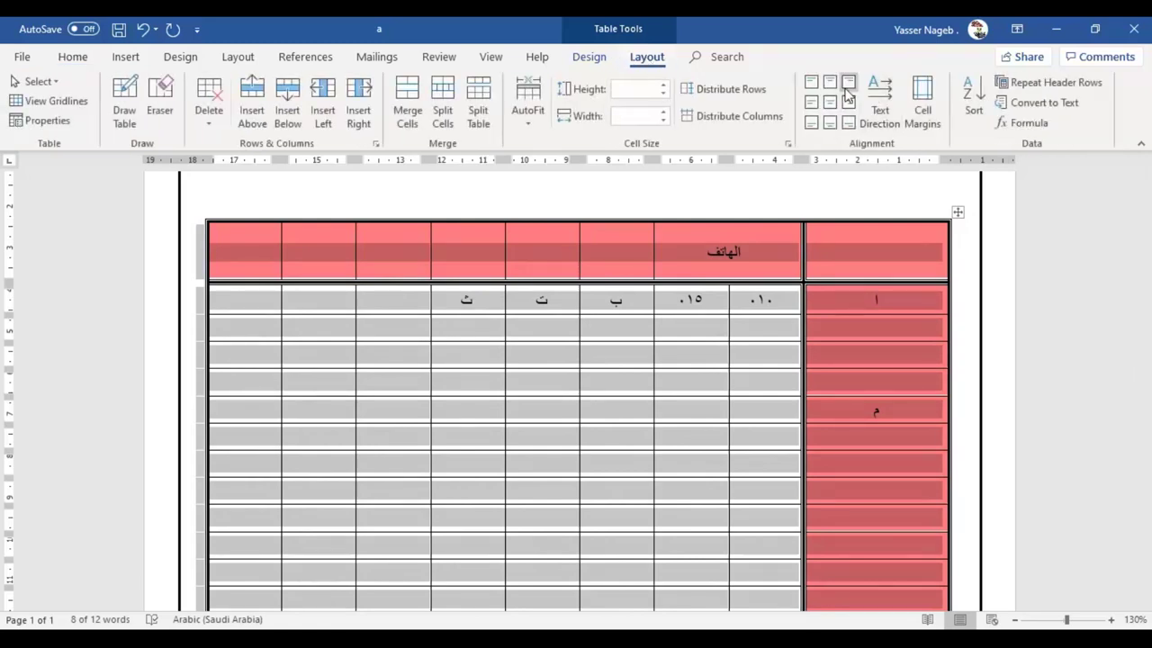
click(846, 90)
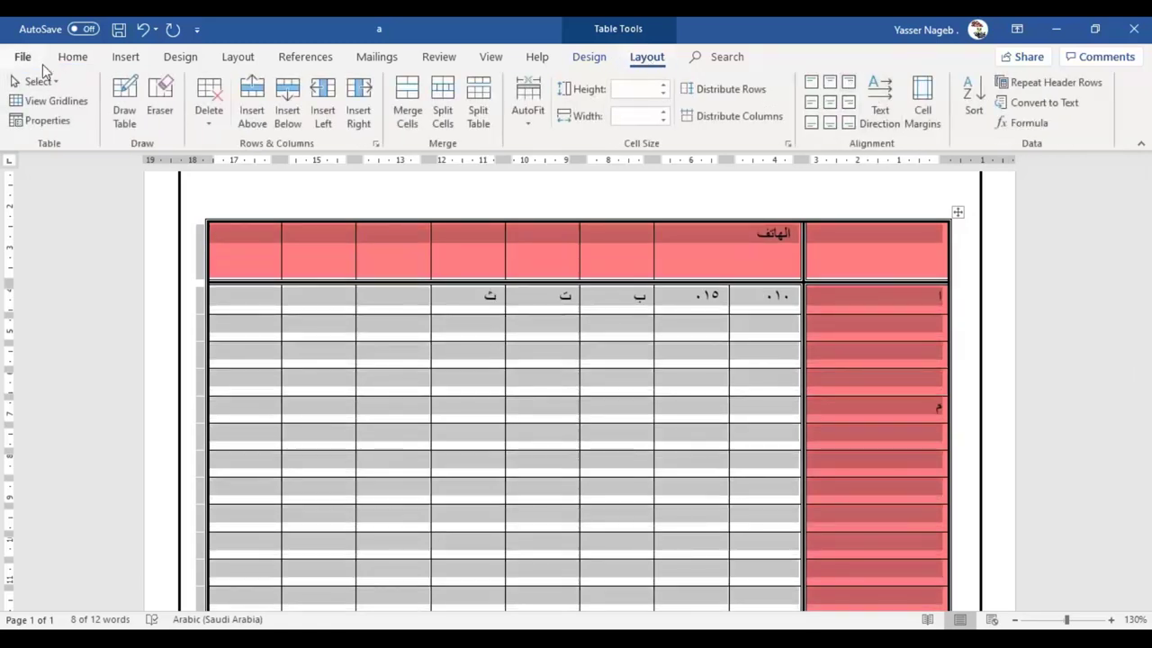
Centre the first body row's text horizontally and vertically.
click(69, 57)
click(790, 297)
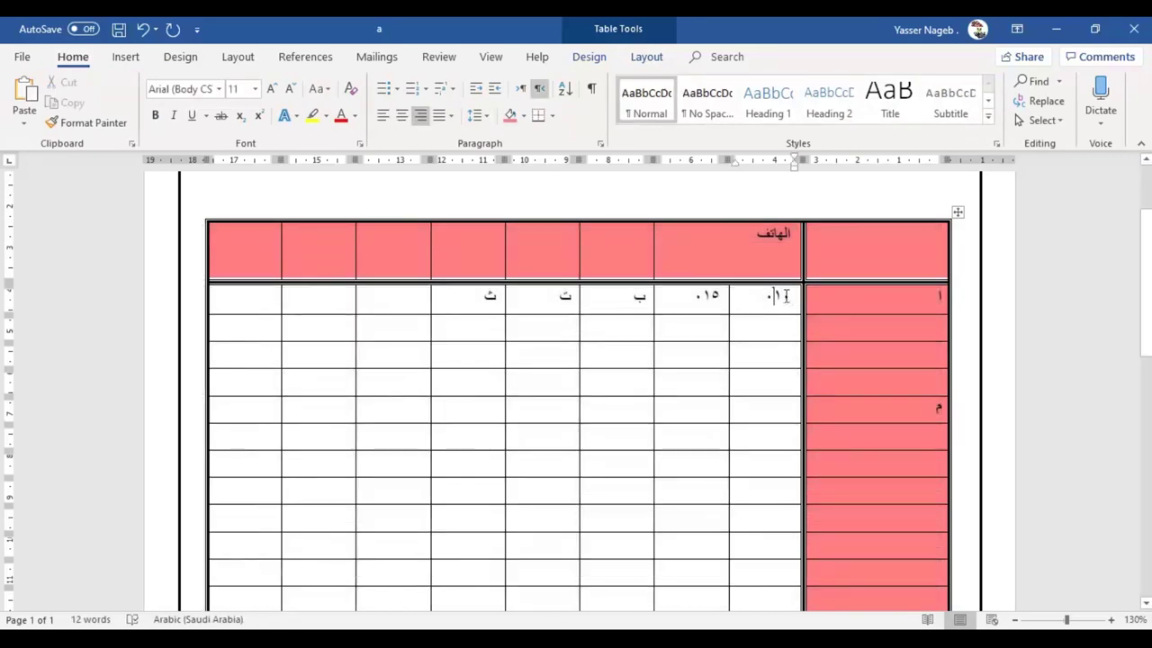
drag(791, 297, 246, 297)
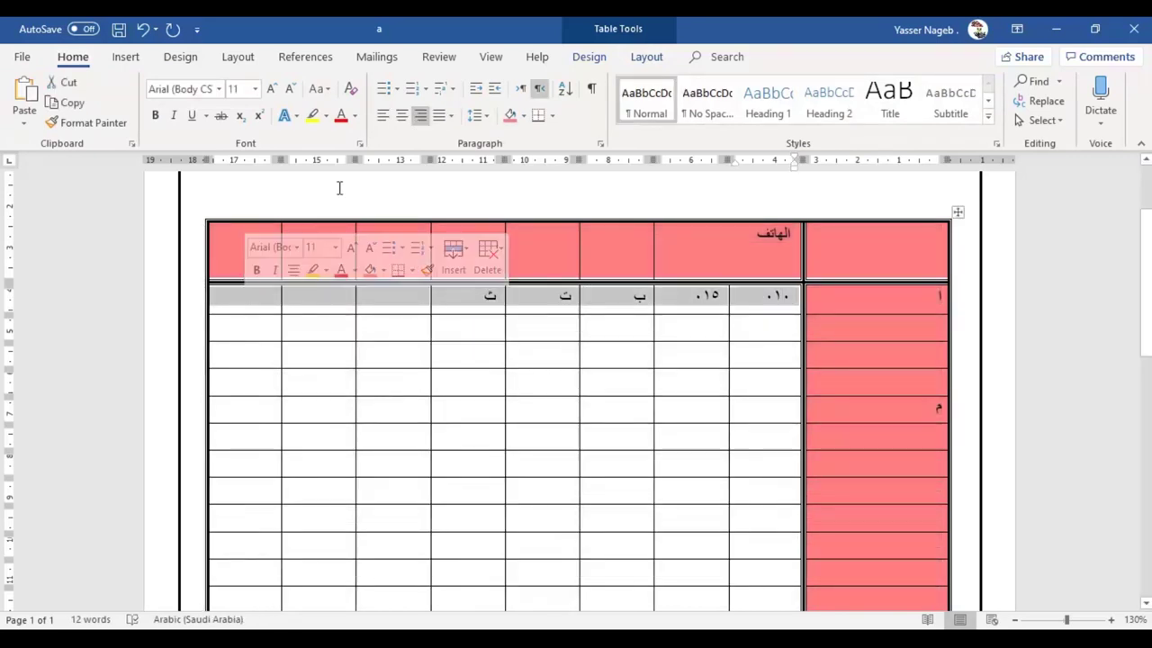
click(401, 116)
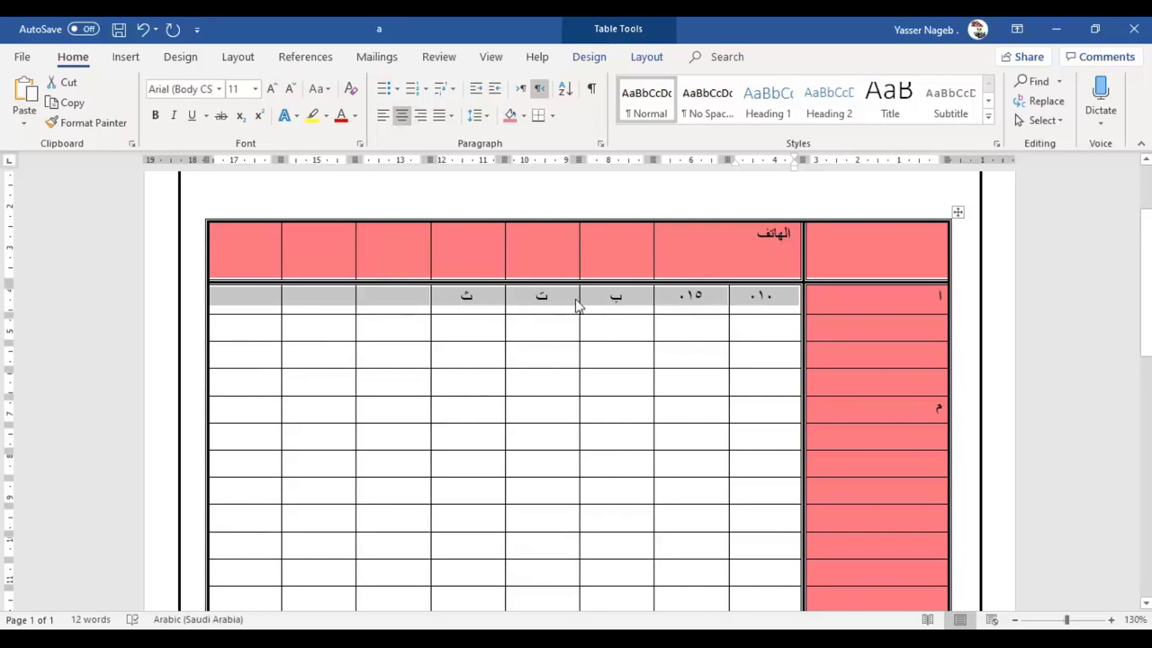
click(647, 57)
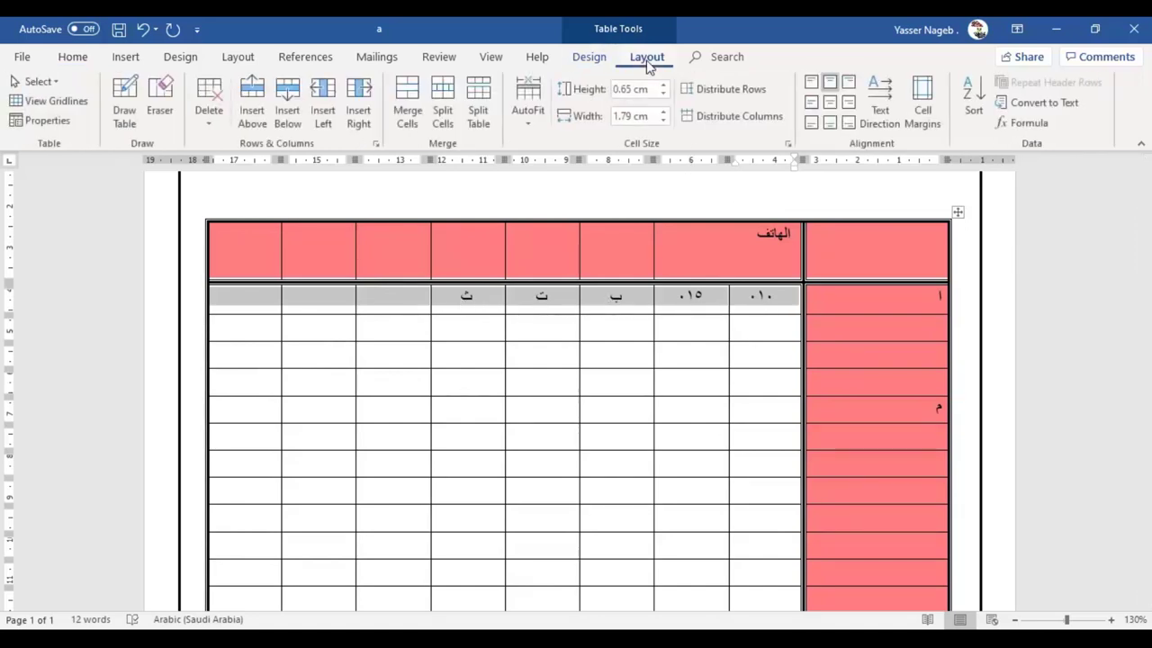
click(829, 104)
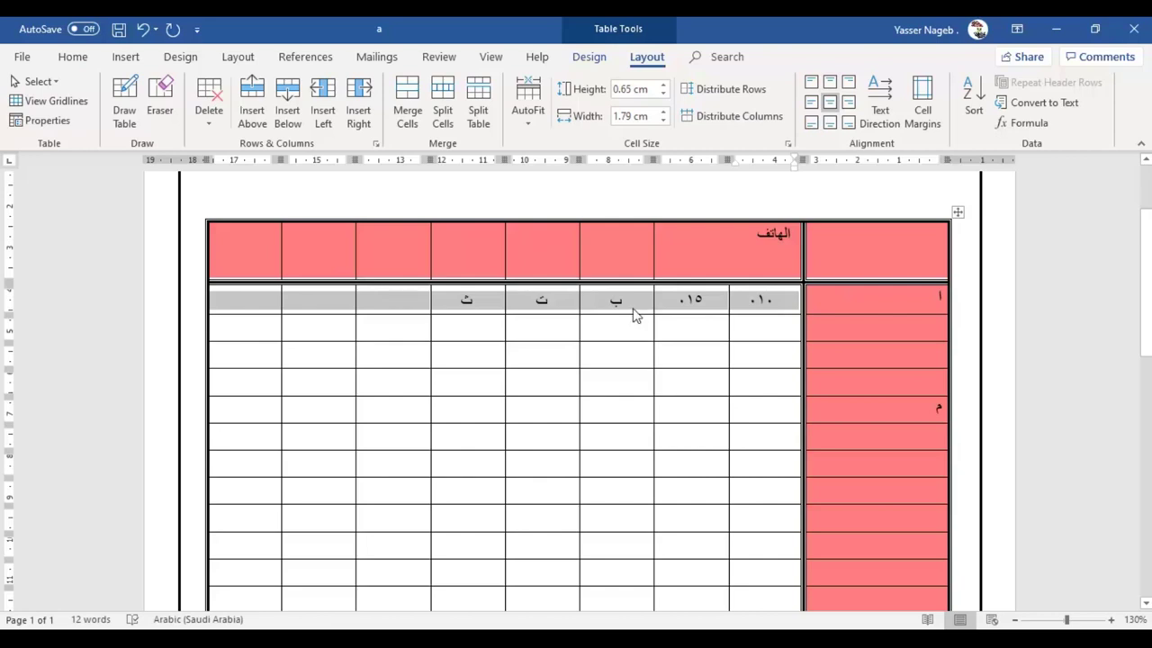
Replace the letter ا in the first pink-column cell with الطلاب.
click(912, 301)
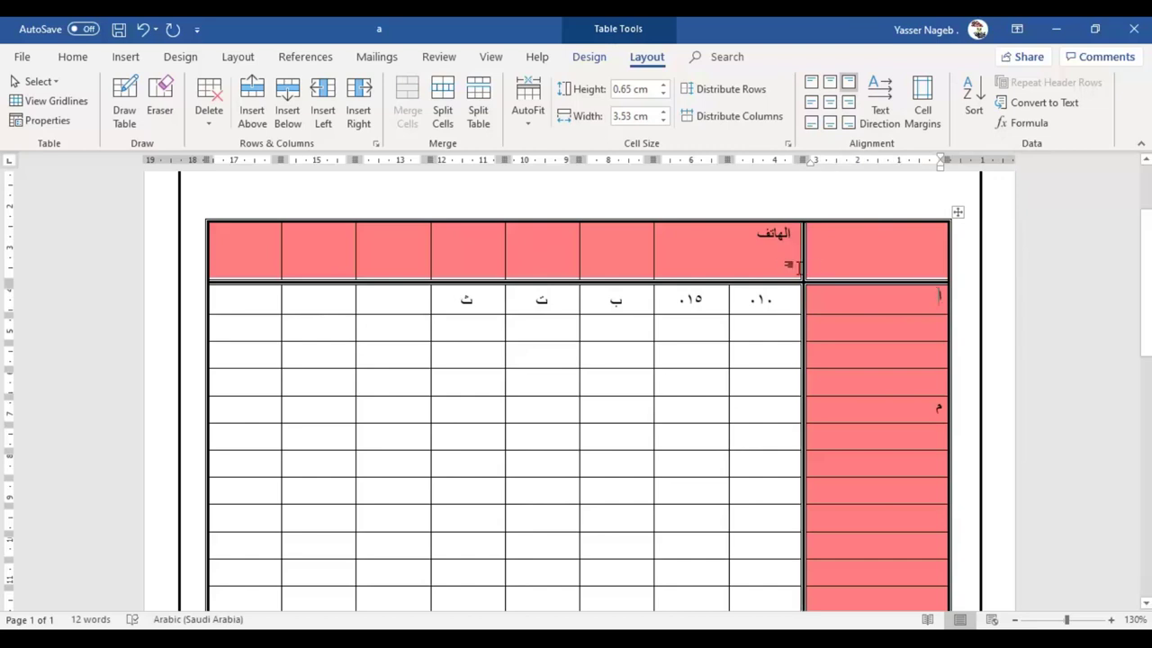
double_click(886, 303)
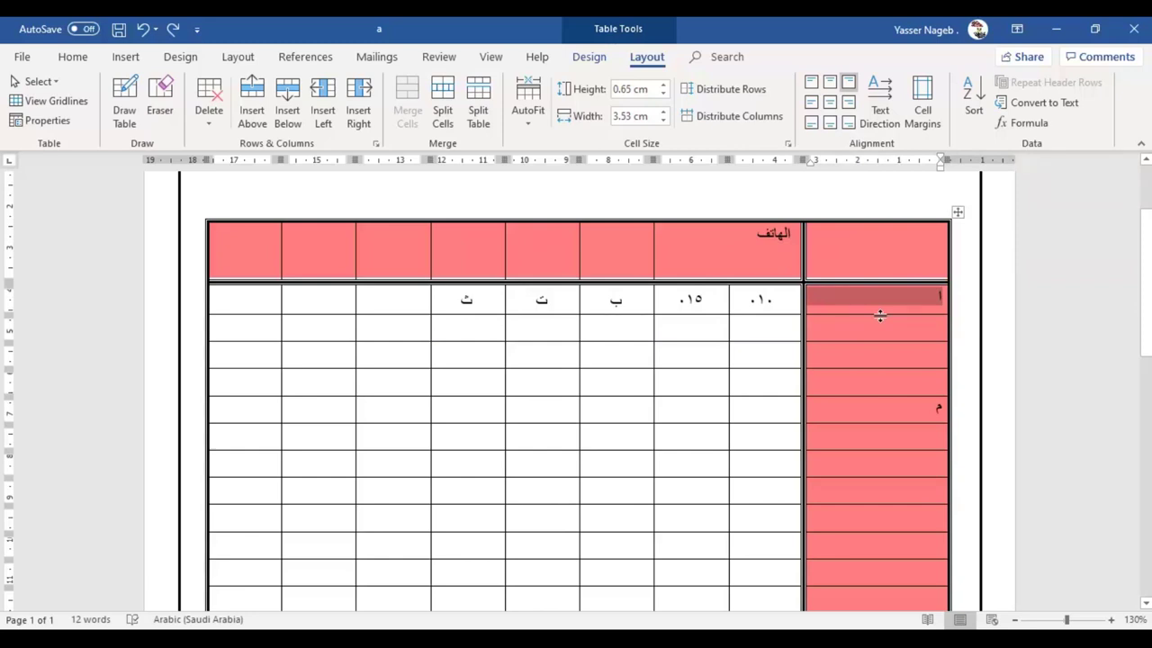
text(ال)
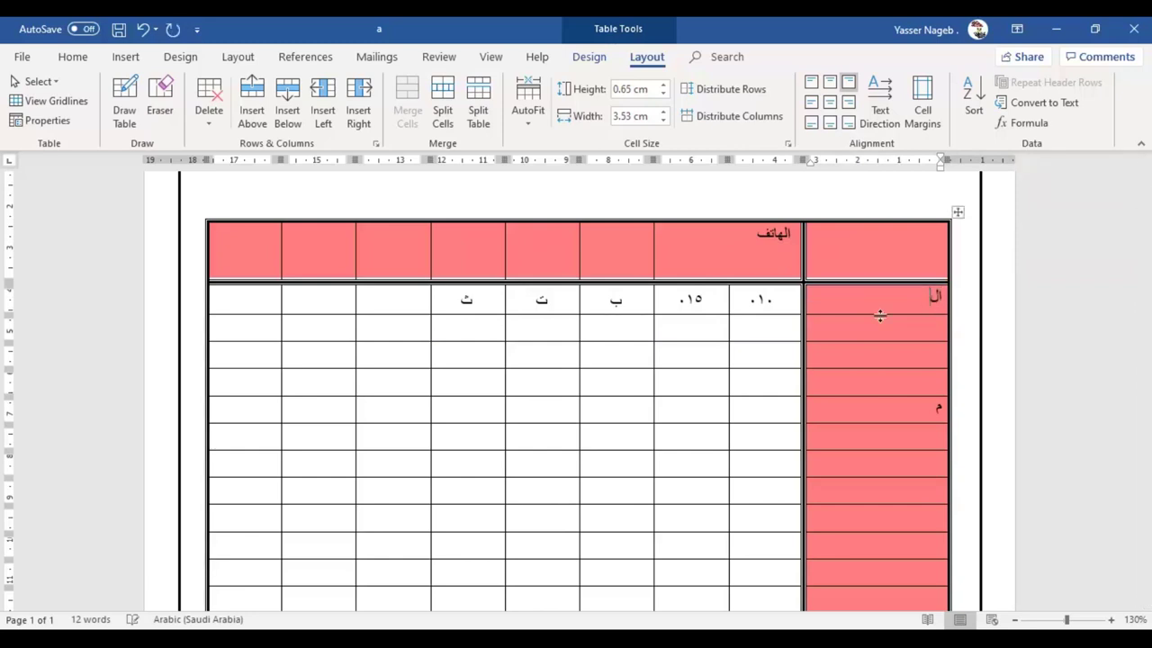
text(طلاب)
Turn الطلاب vertical and centre it, then delete the stray character in the corner cell.
click(882, 112)
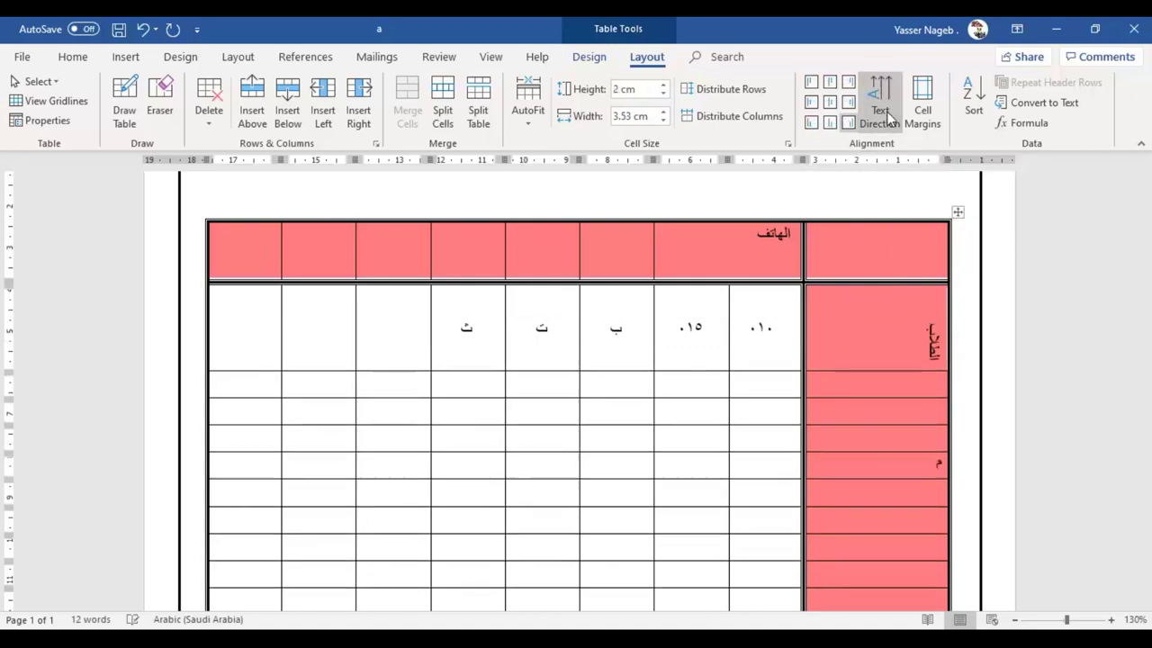
click(888, 118)
click(887, 118)
click(887, 118)
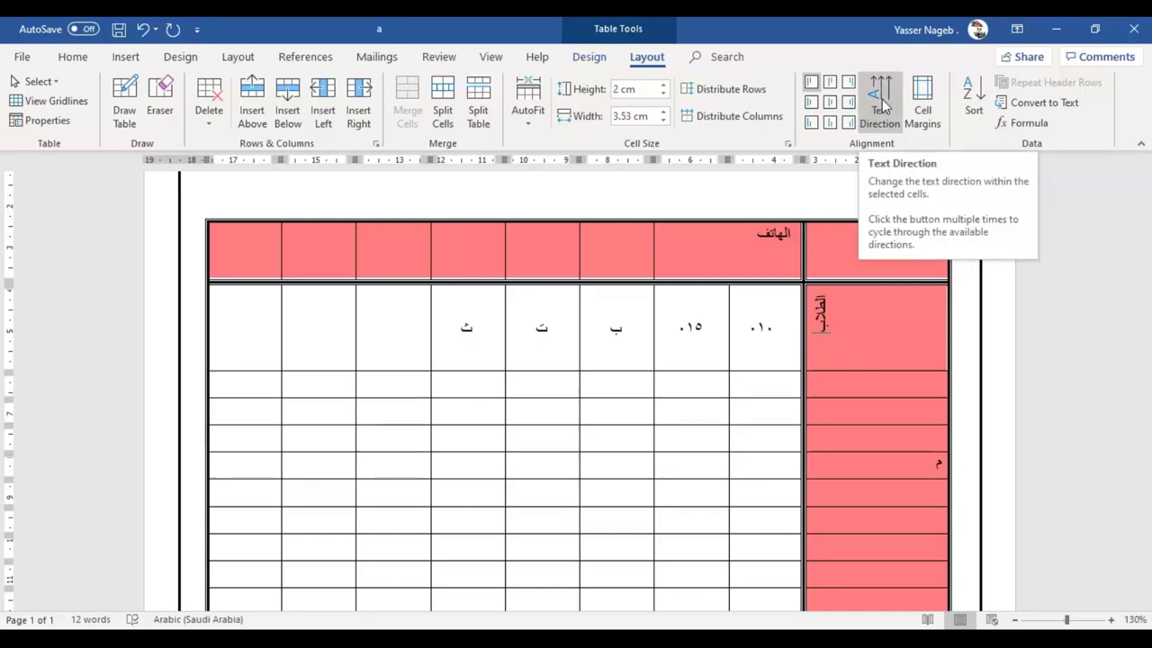
click(830, 102)
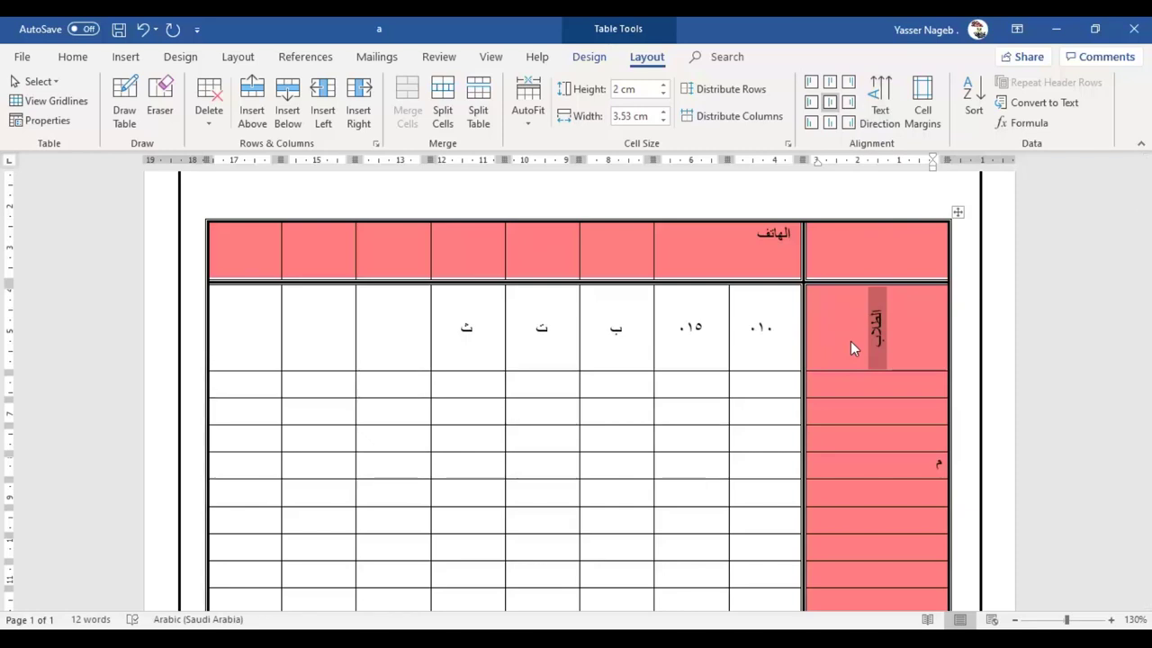
click(873, 250)
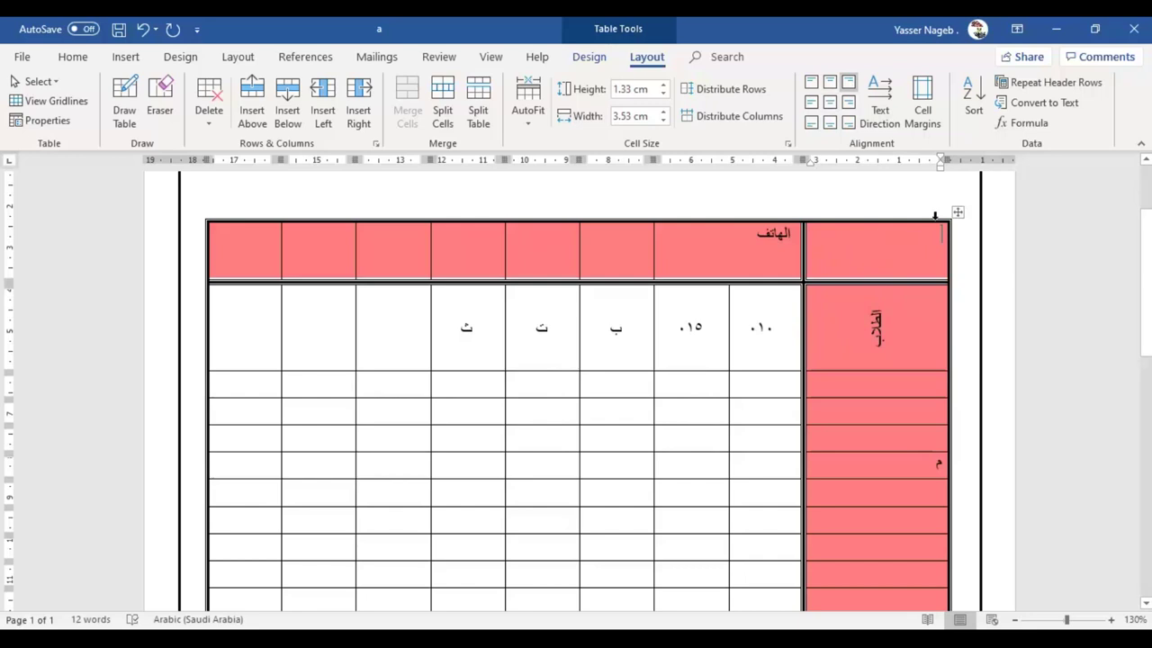
text(ة)
key(BackSpace)
Draw a thin single diagonal line across the corner cell and type البيانات الاسم in it.
click(588, 57)
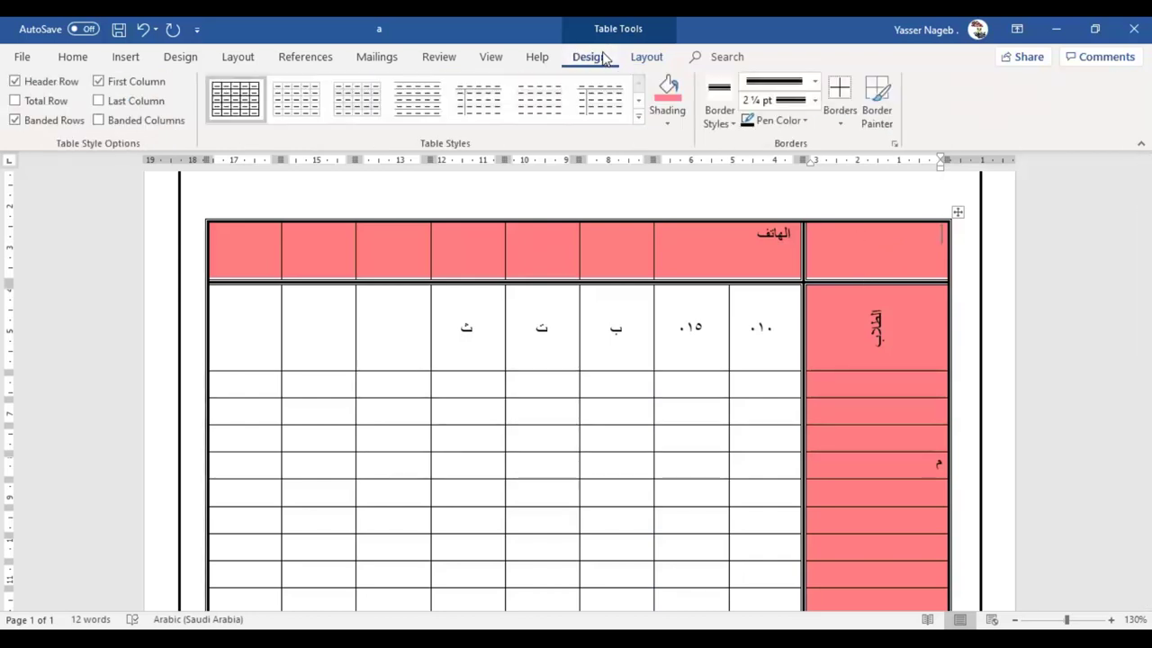
click(814, 81)
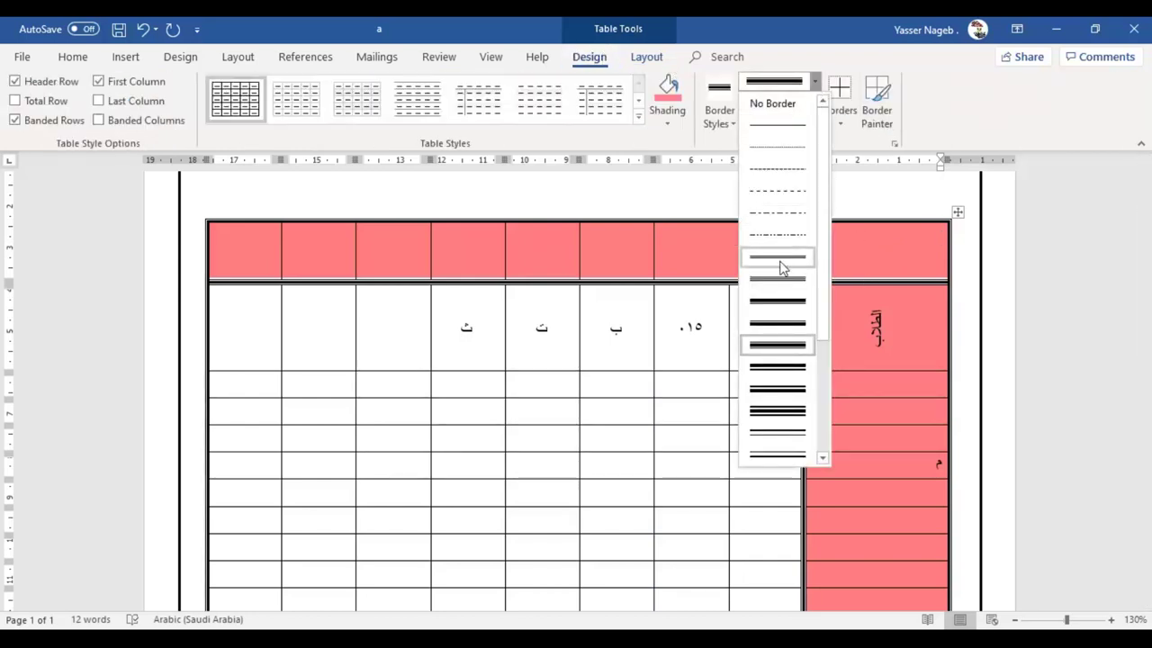
click(777, 124)
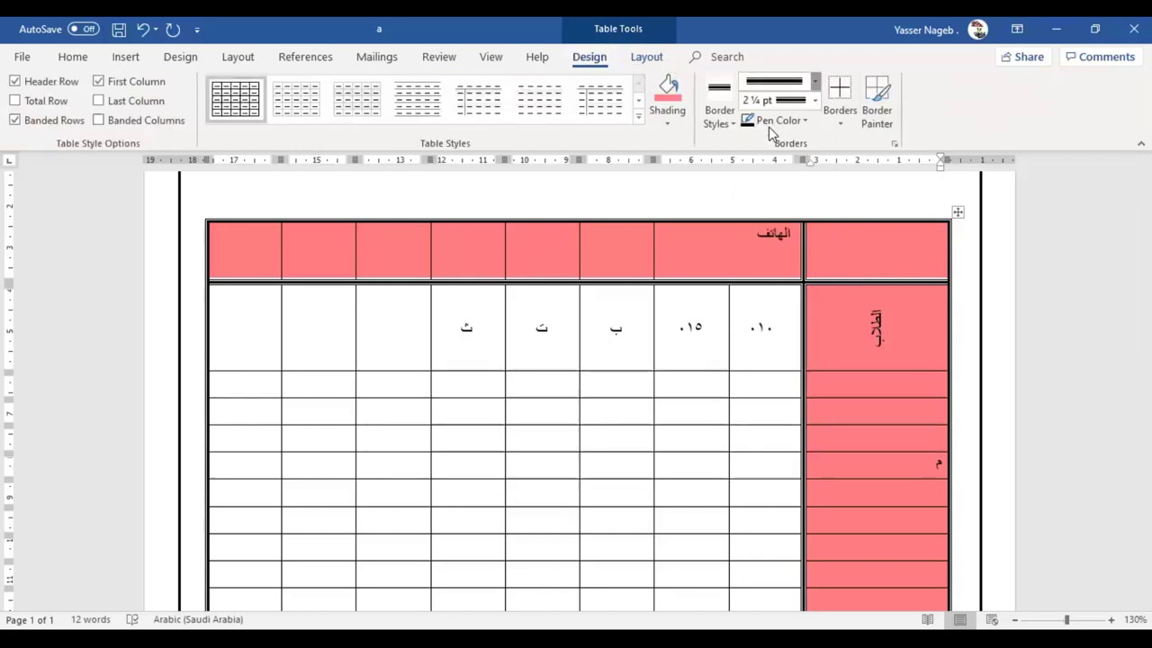
click(844, 132)
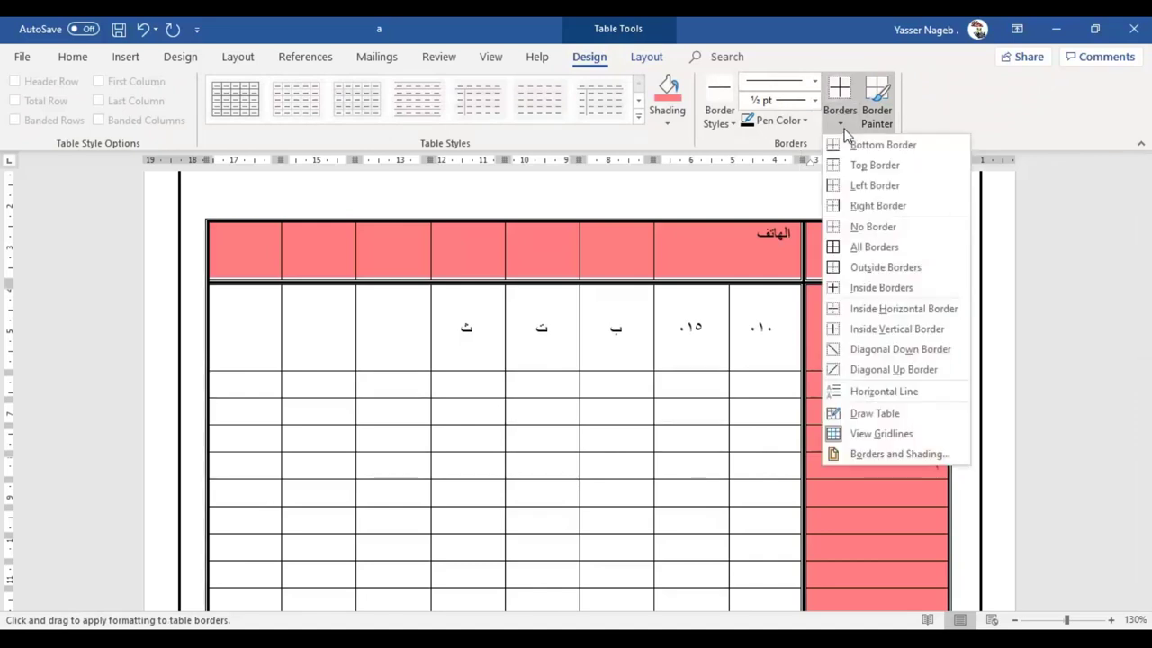
click(866, 371)
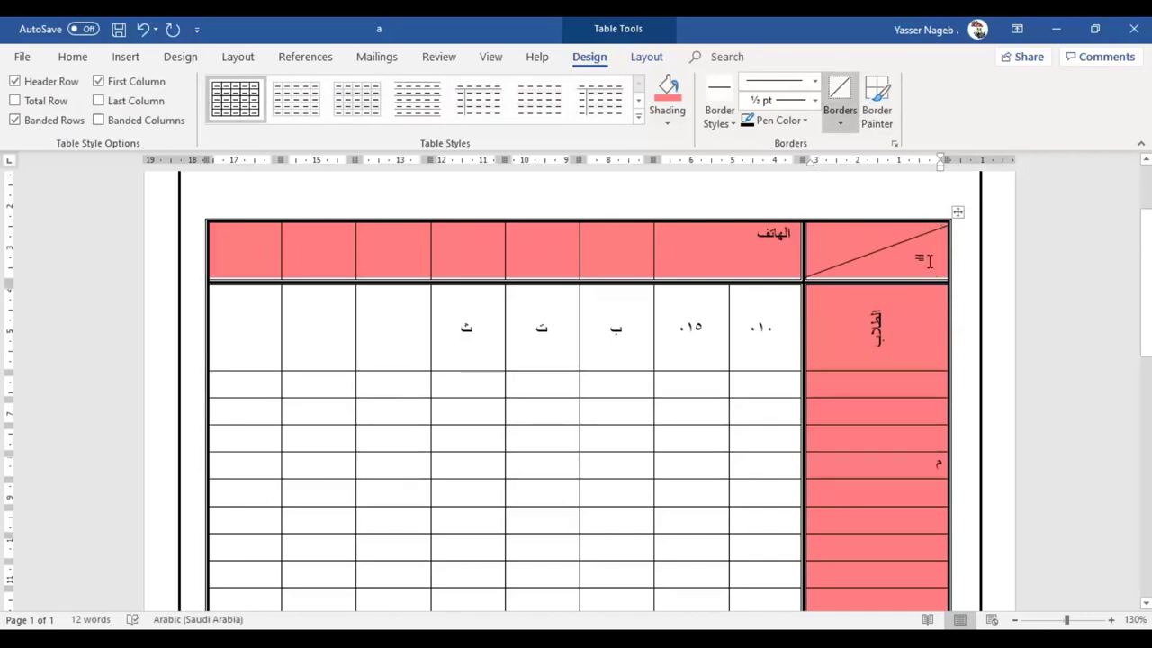
text(البيانات الا)
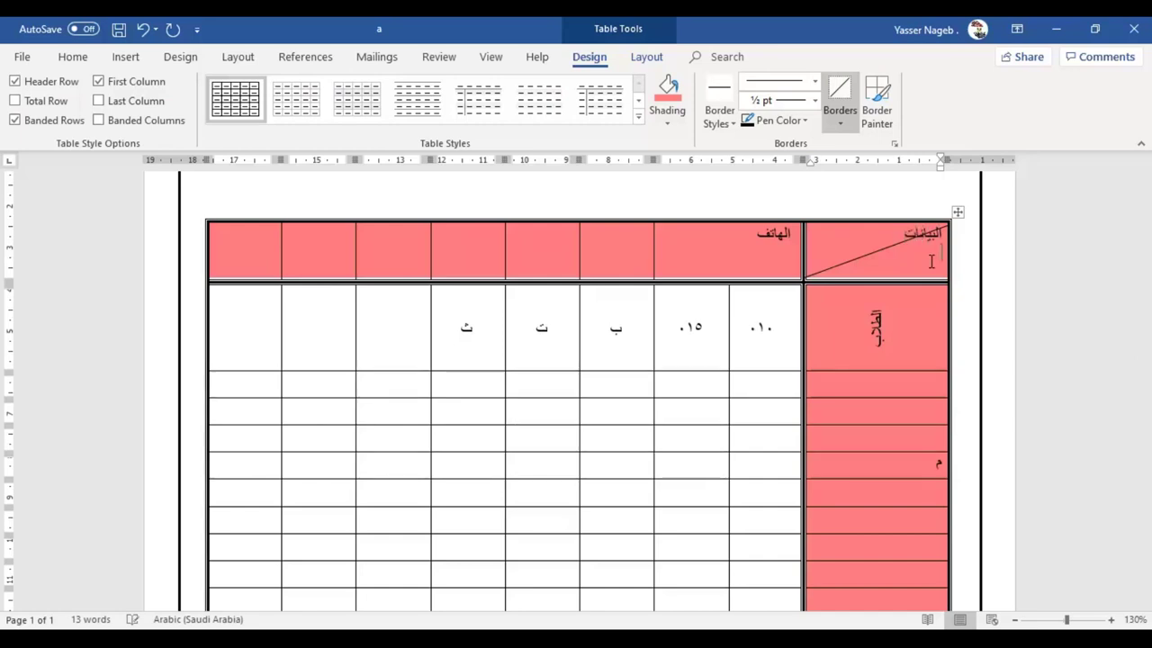
text(سم)
Align البيانات to the left and الاسم to the right in the corner cell.
click(74, 60)
click(385, 118)
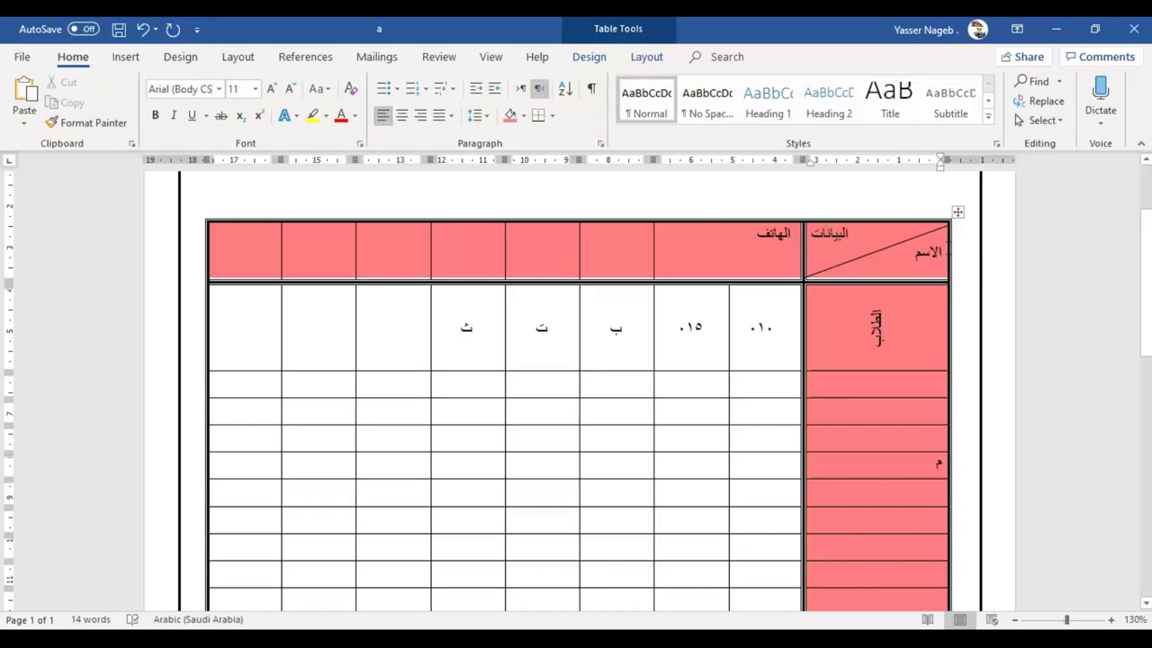
click(420, 115)
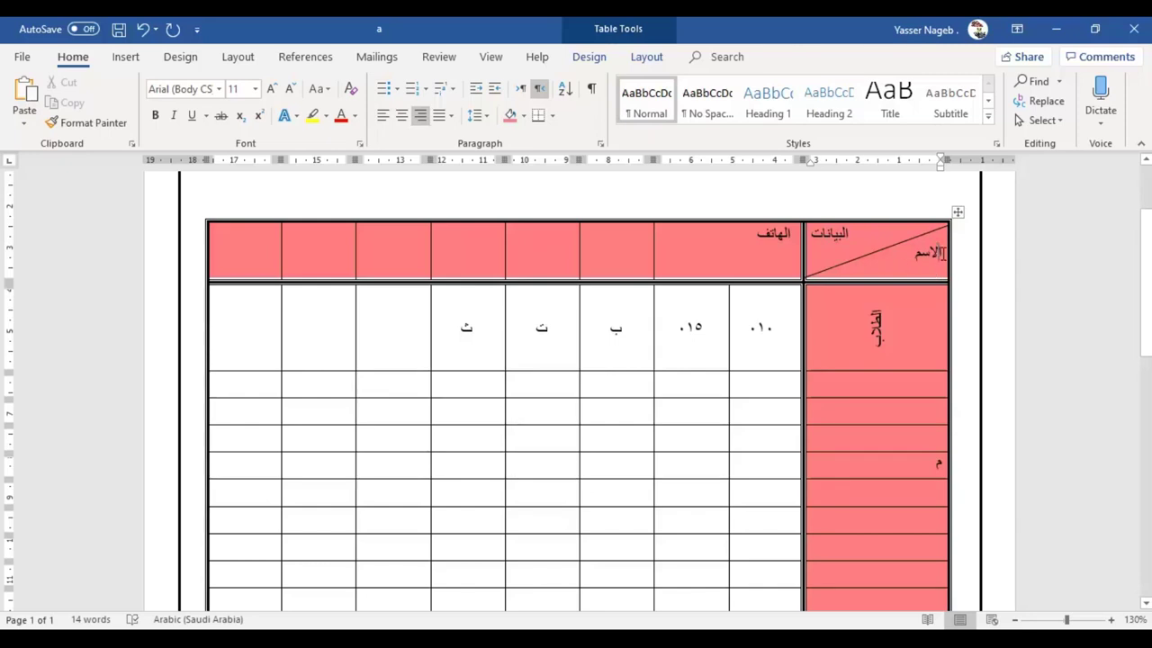
Drop الاسم below a resized empty spacer line, then select the cells beneath ب.
key(Return)
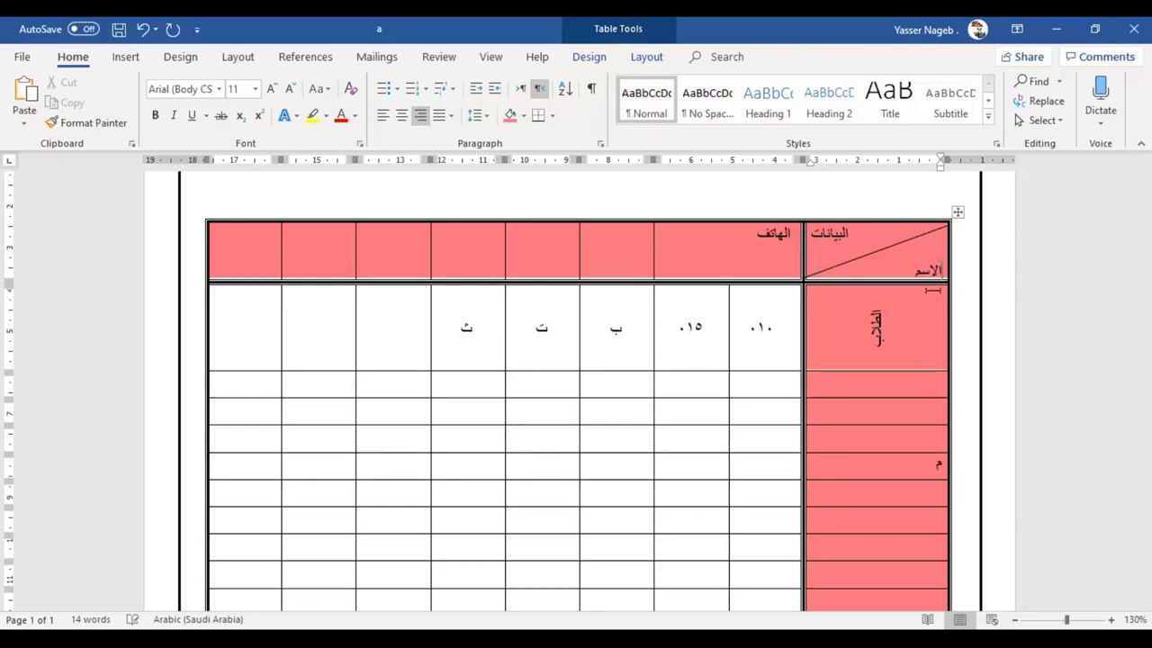
key(shift+Up)
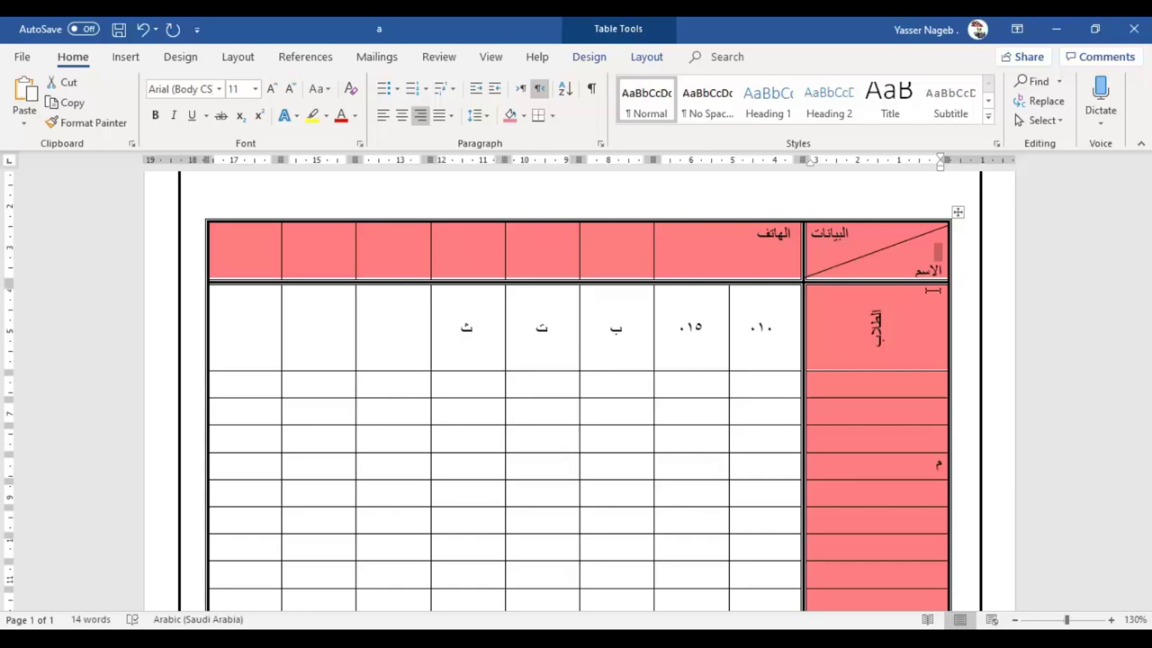
key(ctrl+bracketleft)
key(ctrl+bracketleft)
key(ctrl+bracketleft)
key(ctrl+bracketleft)
key(ctrl+bracketleft)
key(ctrl+bracketleft)
key(ctrl+bracketleft)
key(ctrl+bracketright)
key(ctrl+bracketright)
key(ctrl+bracketright)
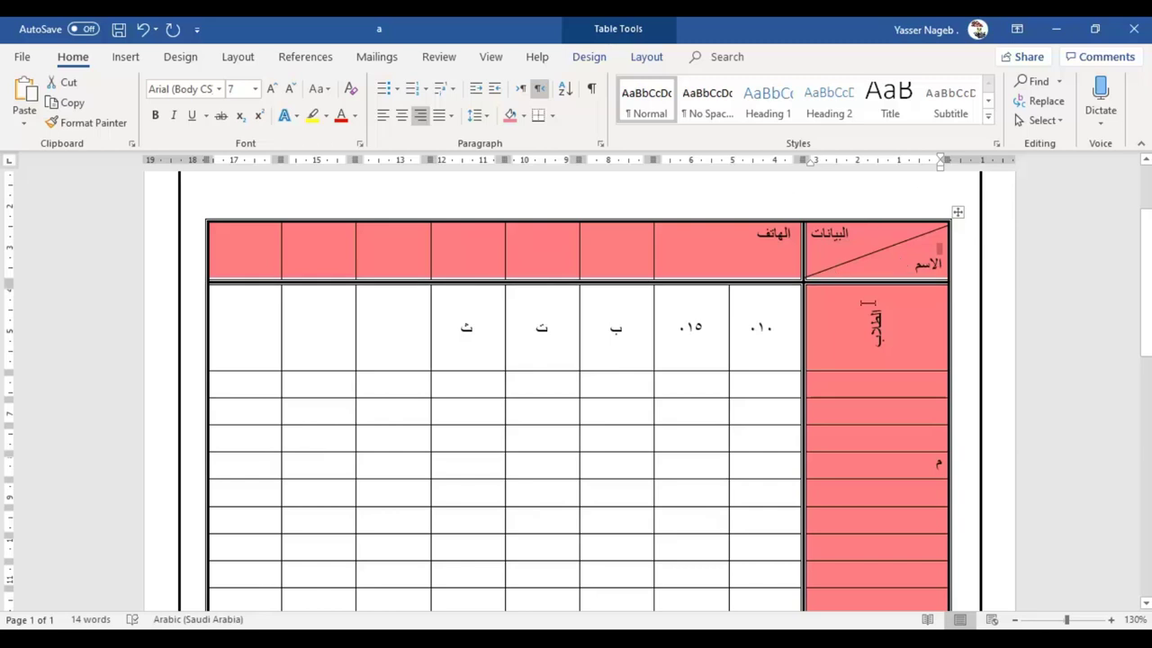
click(894, 324)
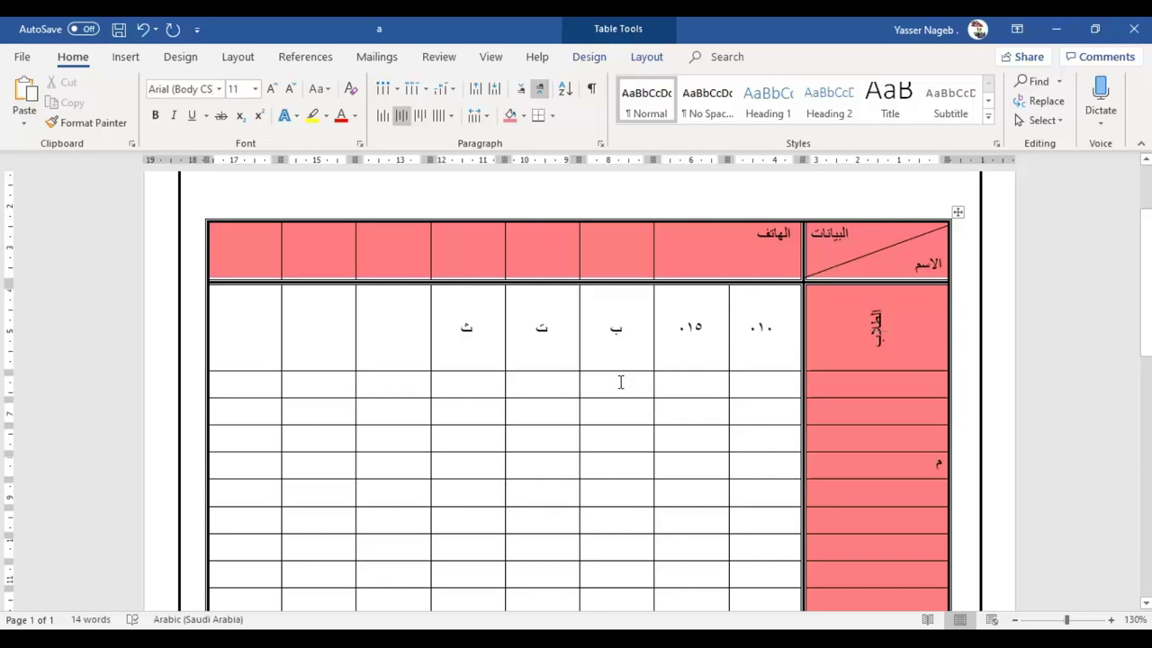
drag(620, 382, 616, 534)
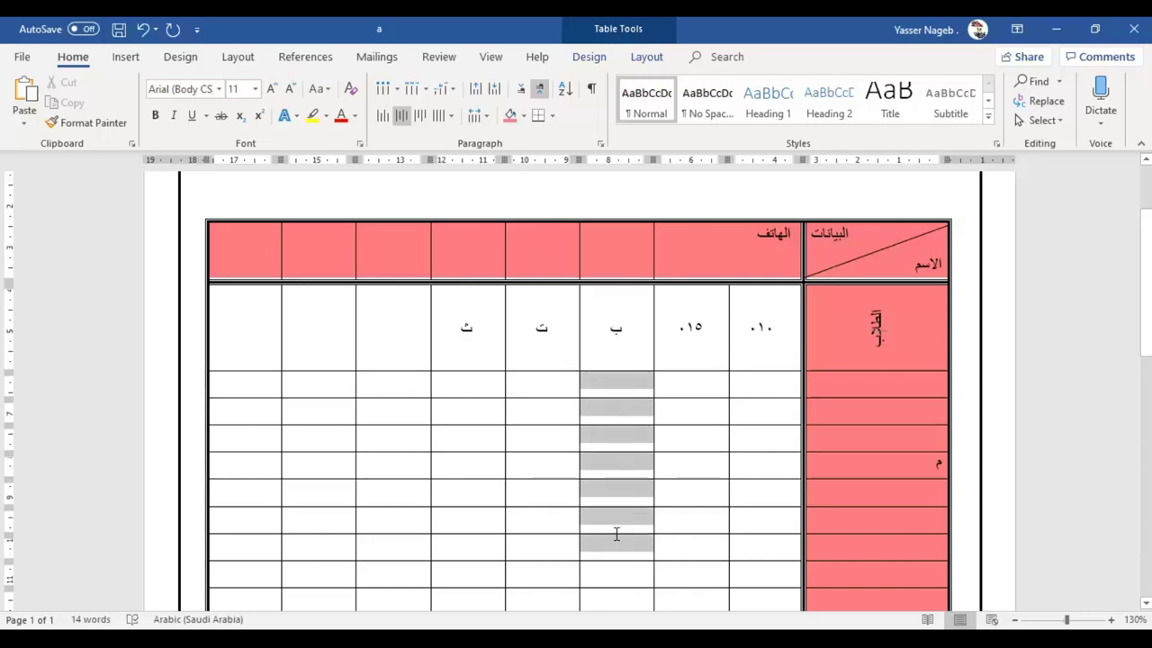
Split the selected cells under ب into two columns each.
click(648, 57)
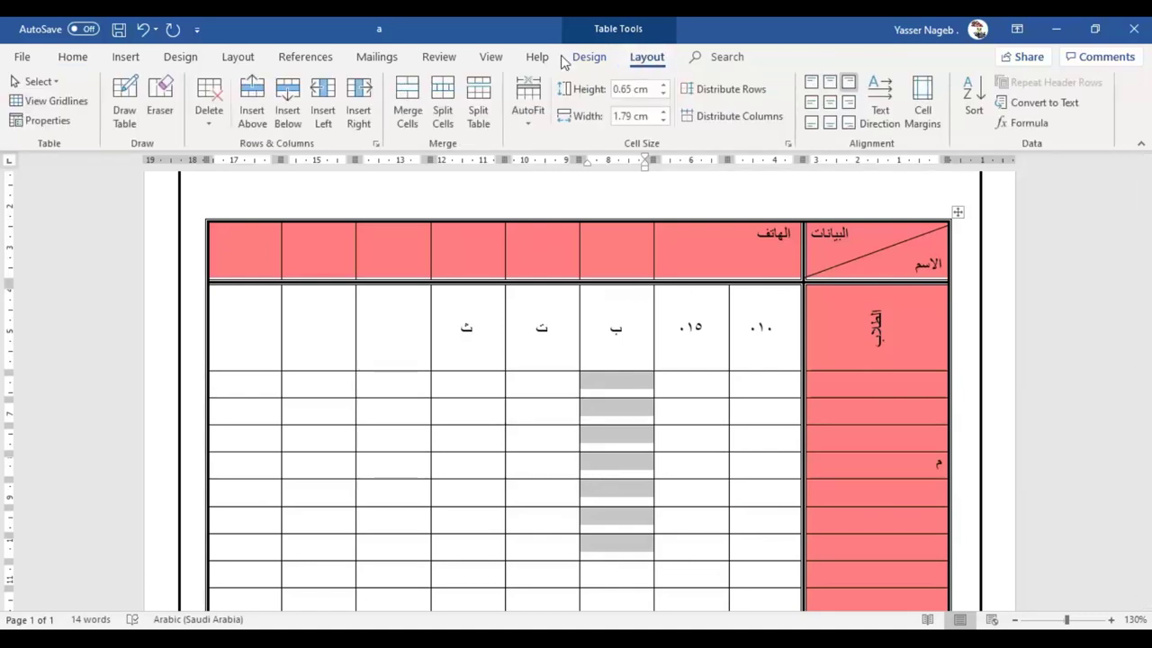
click(449, 123)
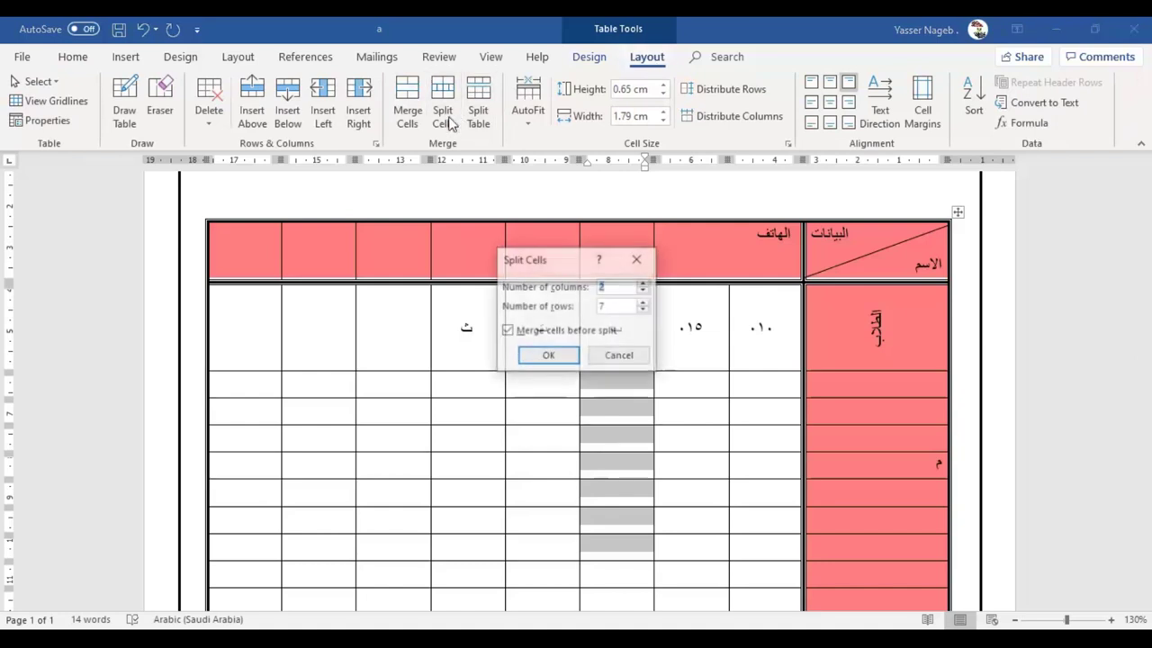
drag(549, 261, 433, 217)
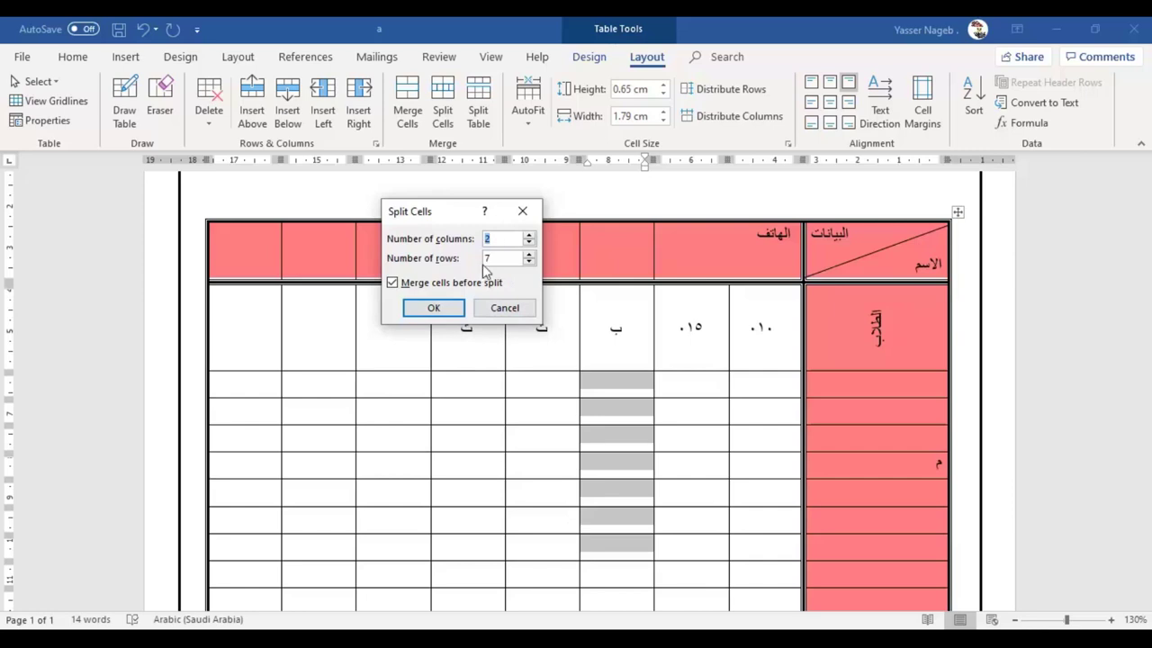
click(432, 309)
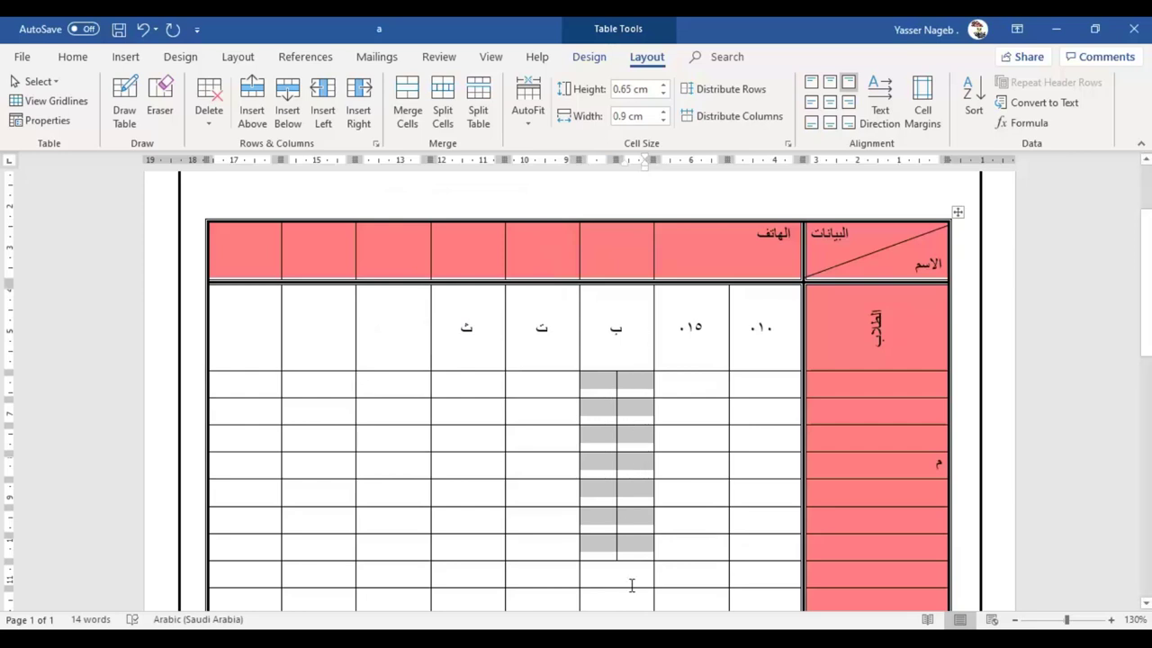
Split the cell left of ث into 1 column and 4 rows.
click(395, 347)
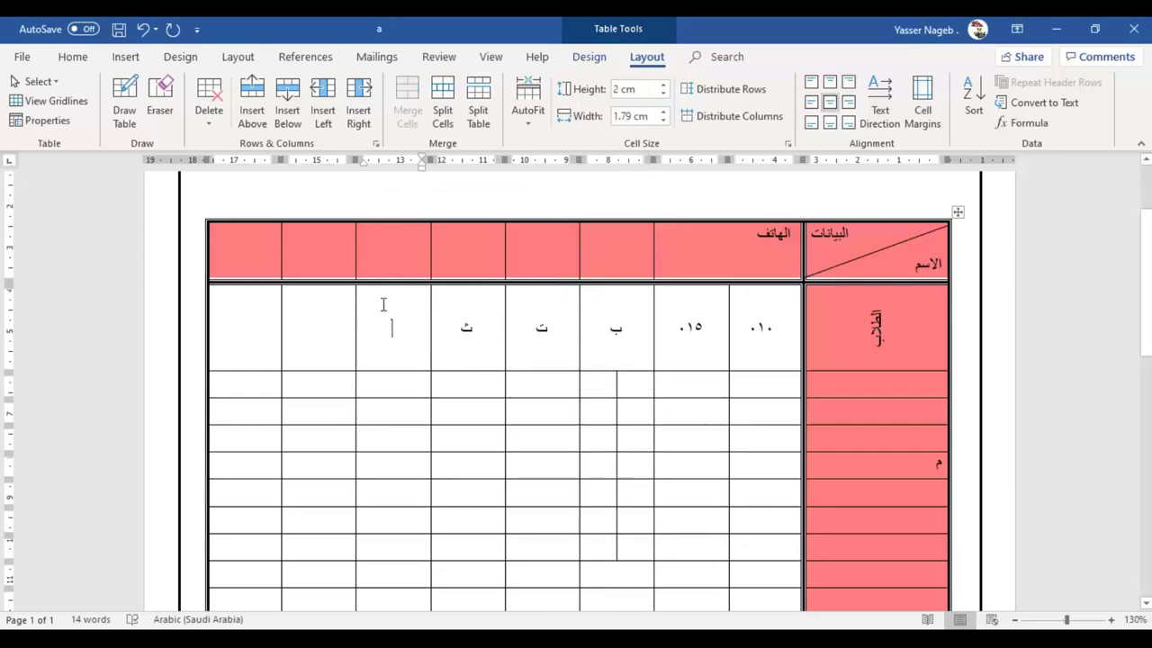
click(454, 120)
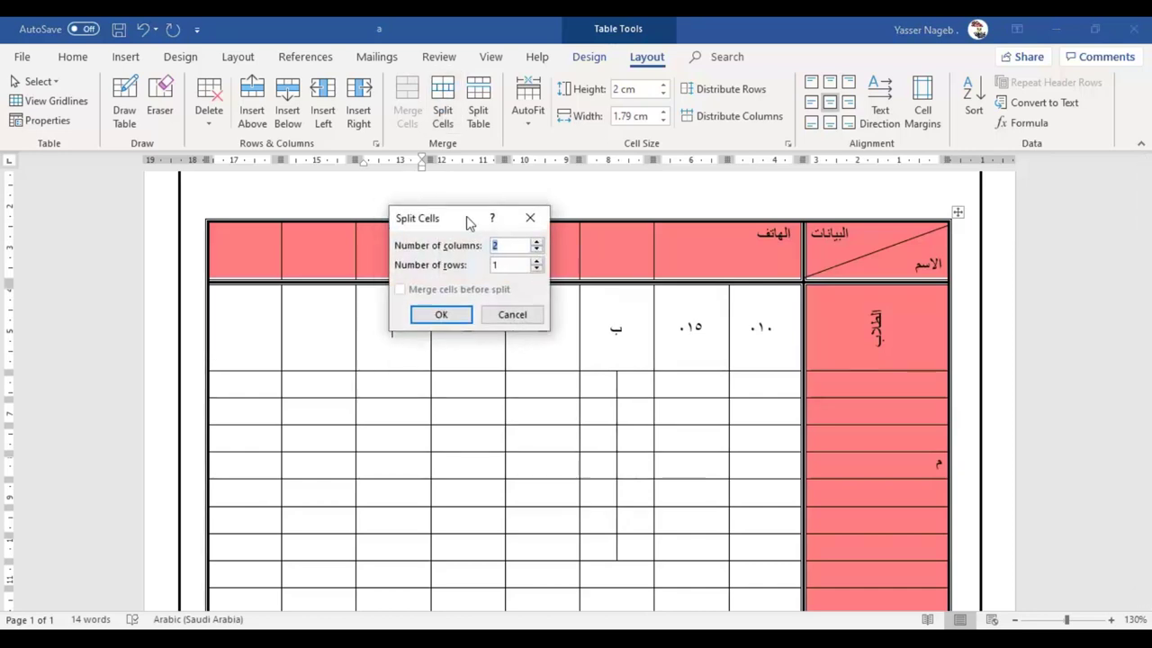
click(624, 256)
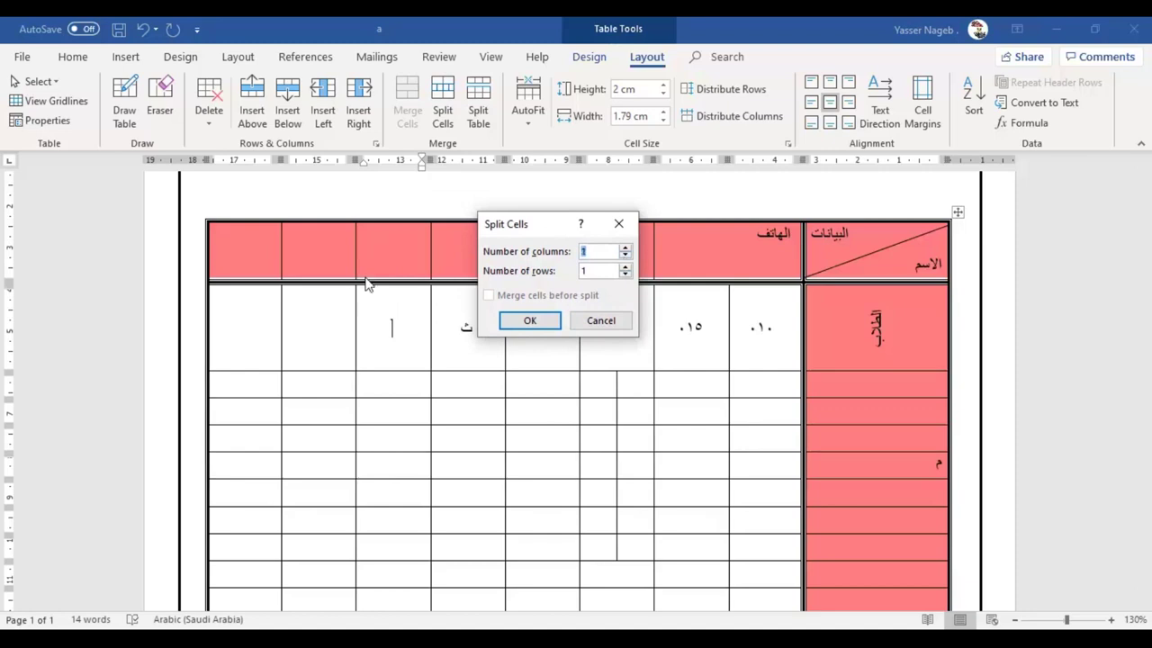
click(625, 267)
click(544, 320)
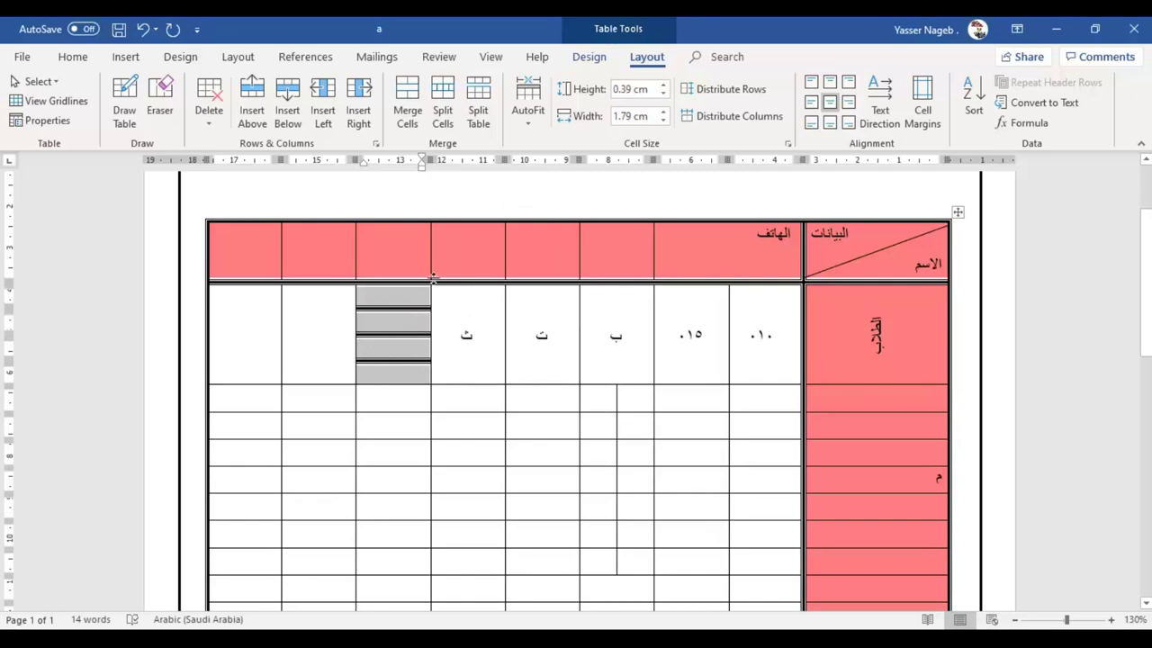
Repaint the four-row cell's inner borders as plain thin lines with Border Painter.
click(592, 59)
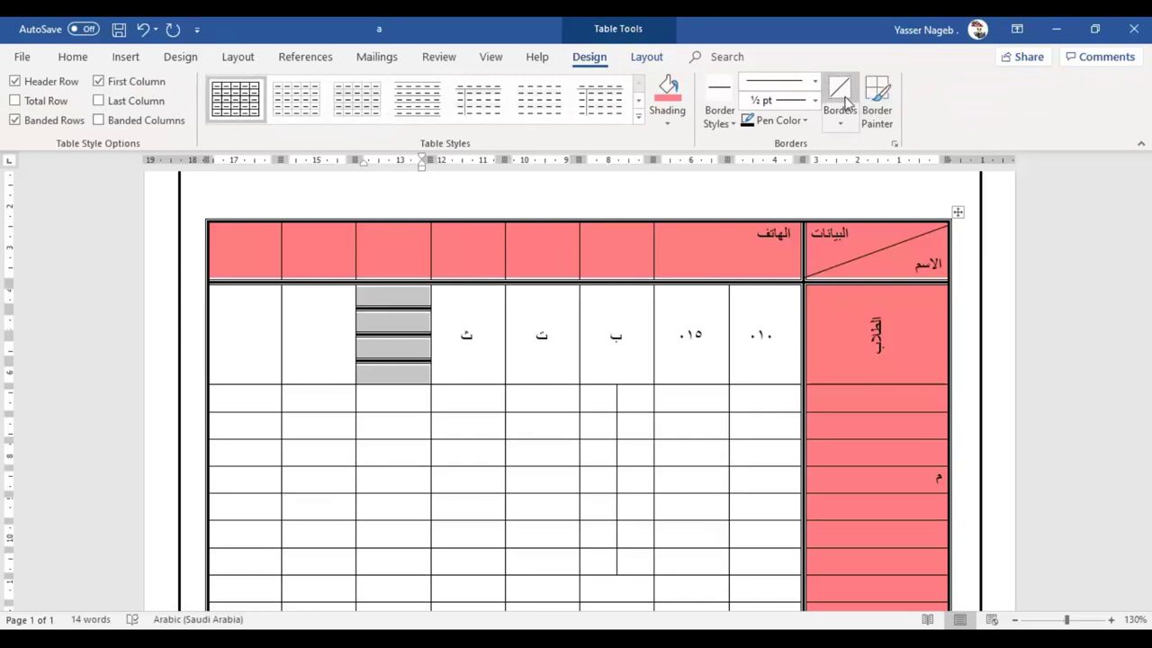
click(877, 99)
drag(423, 312, 311, 311)
drag(423, 330, 373, 329)
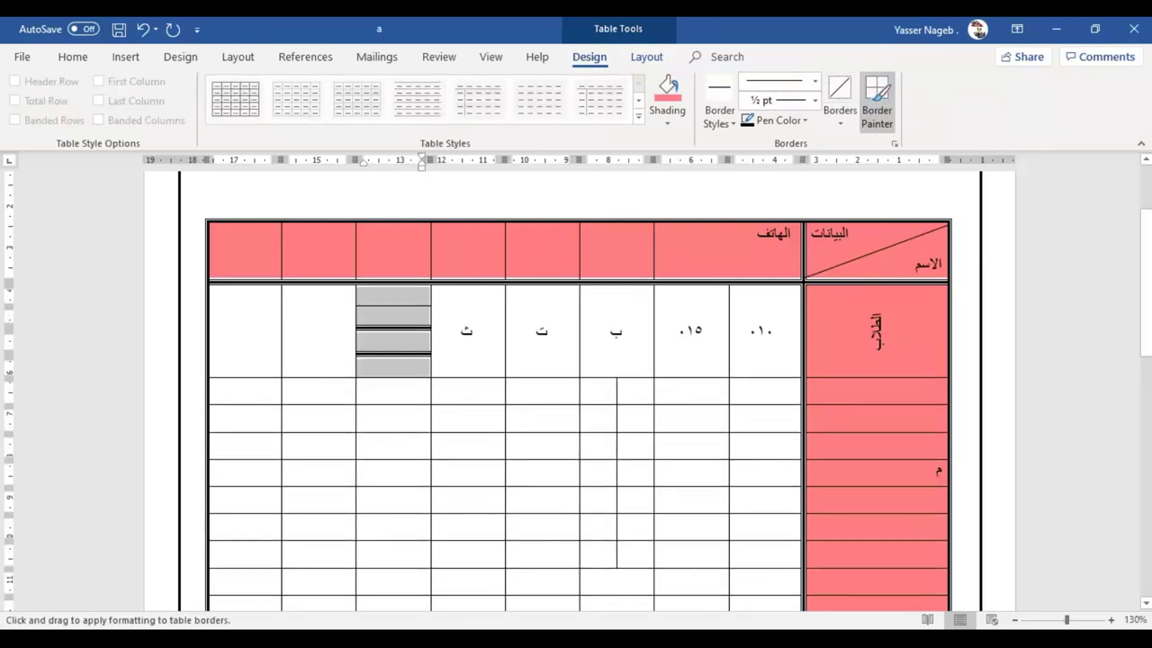
click(422, 343)
click(422, 346)
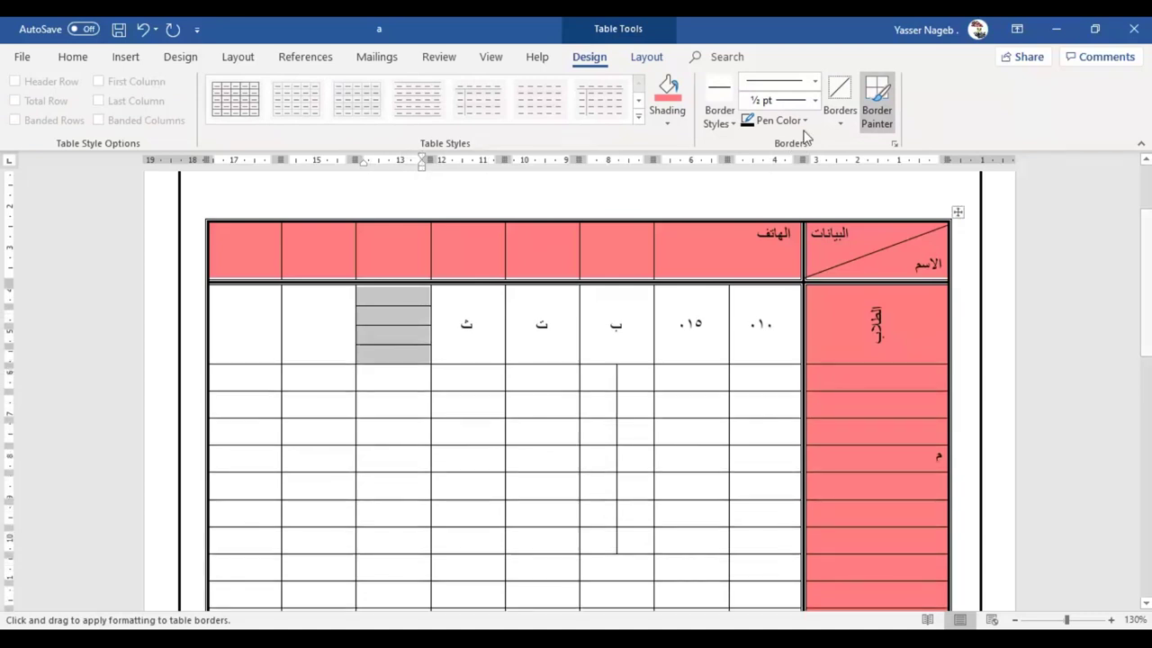
click(877, 99)
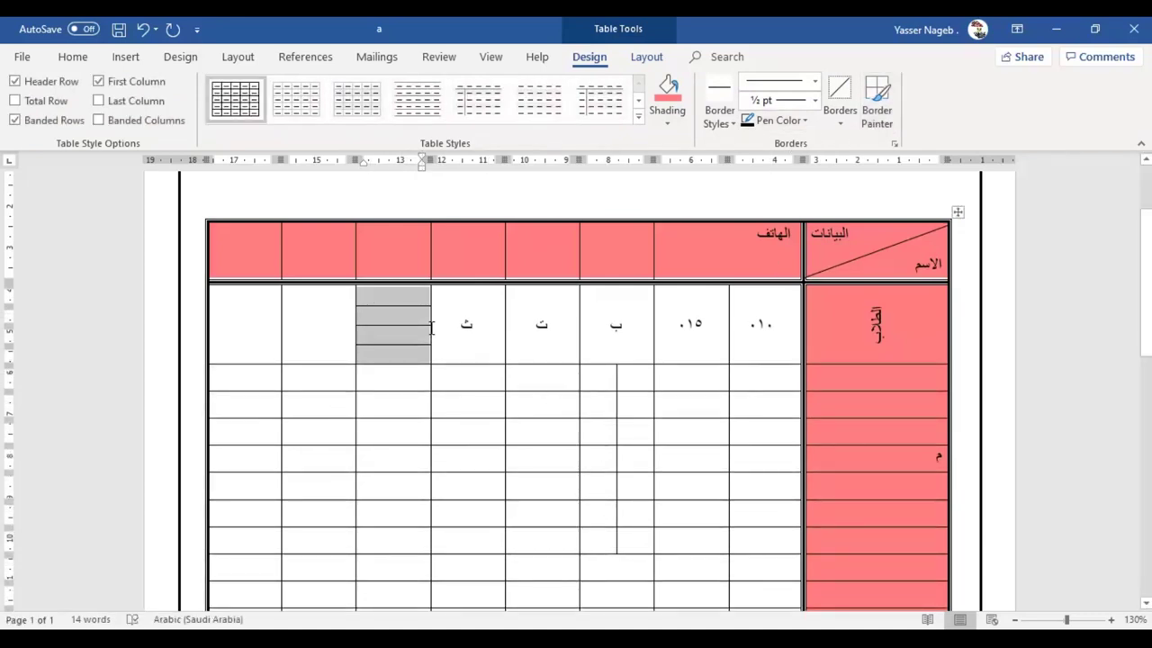
click(395, 335)
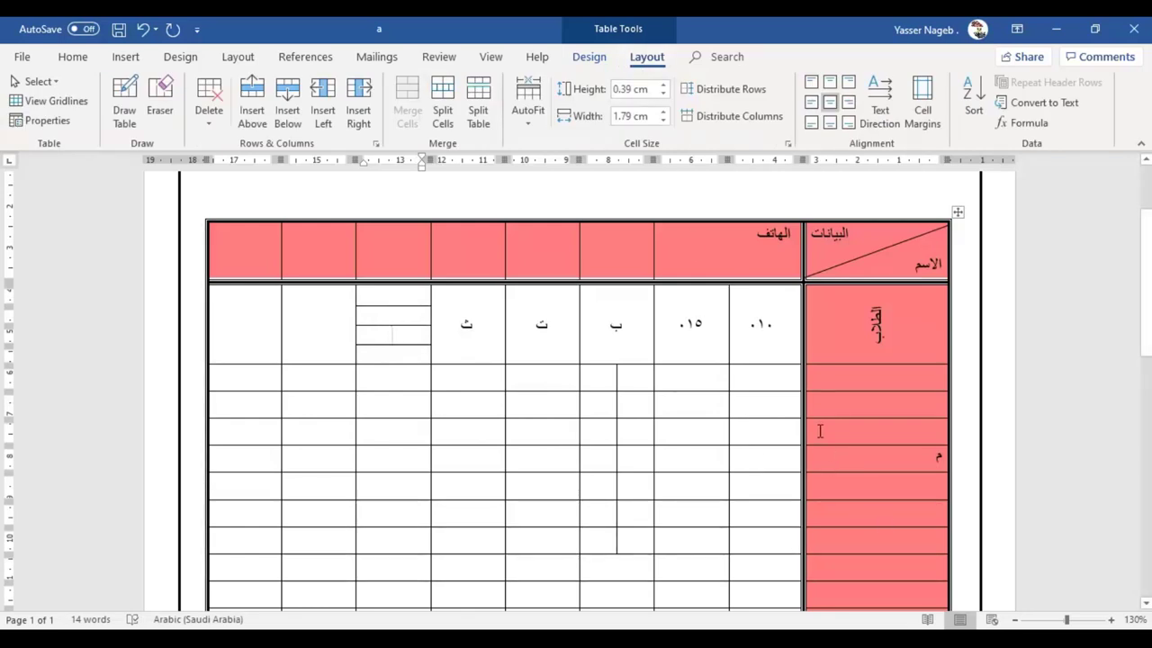
scroll(428, 431, down, 1)
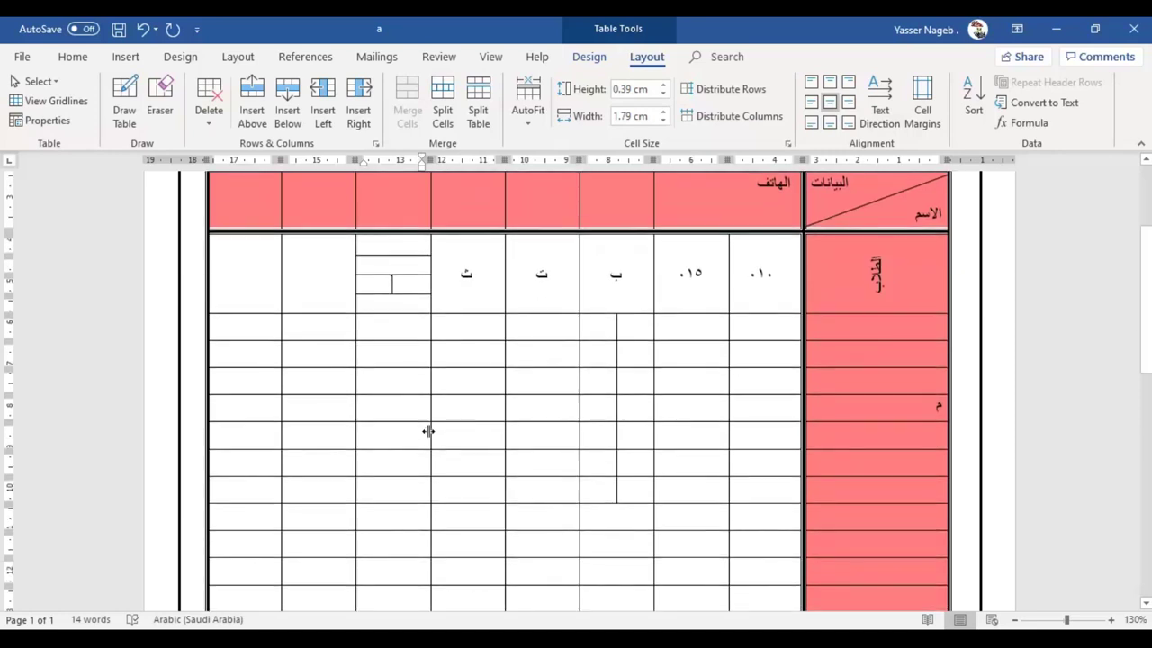
scroll(504, 404, down, 2)
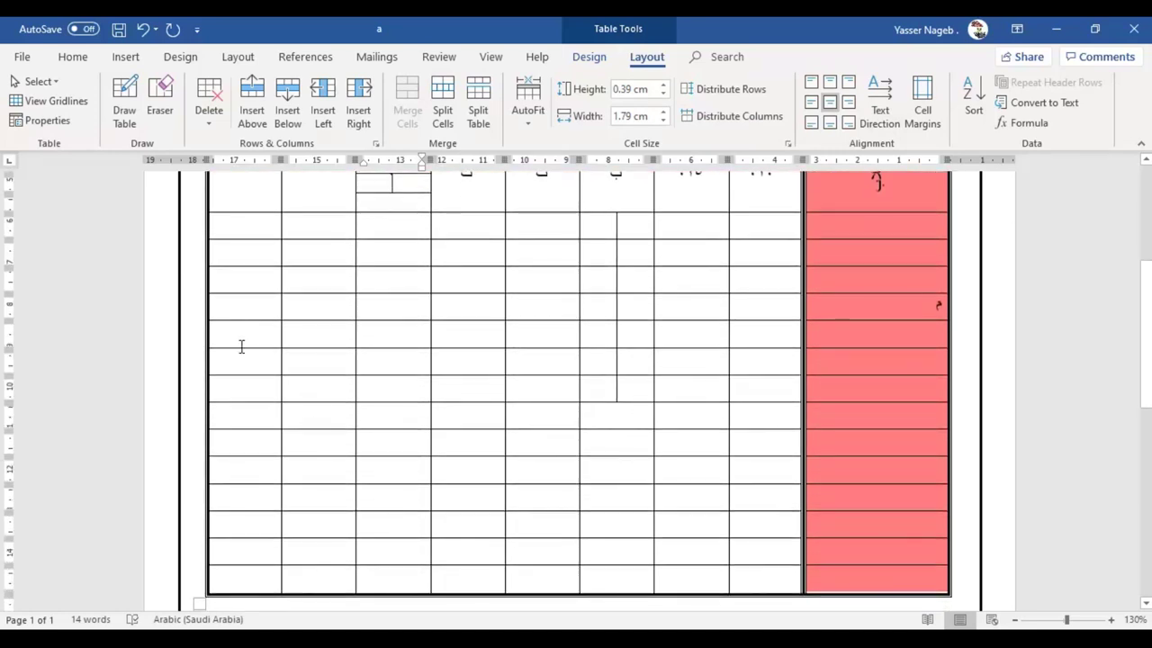
drag(234, 335, 859, 333)
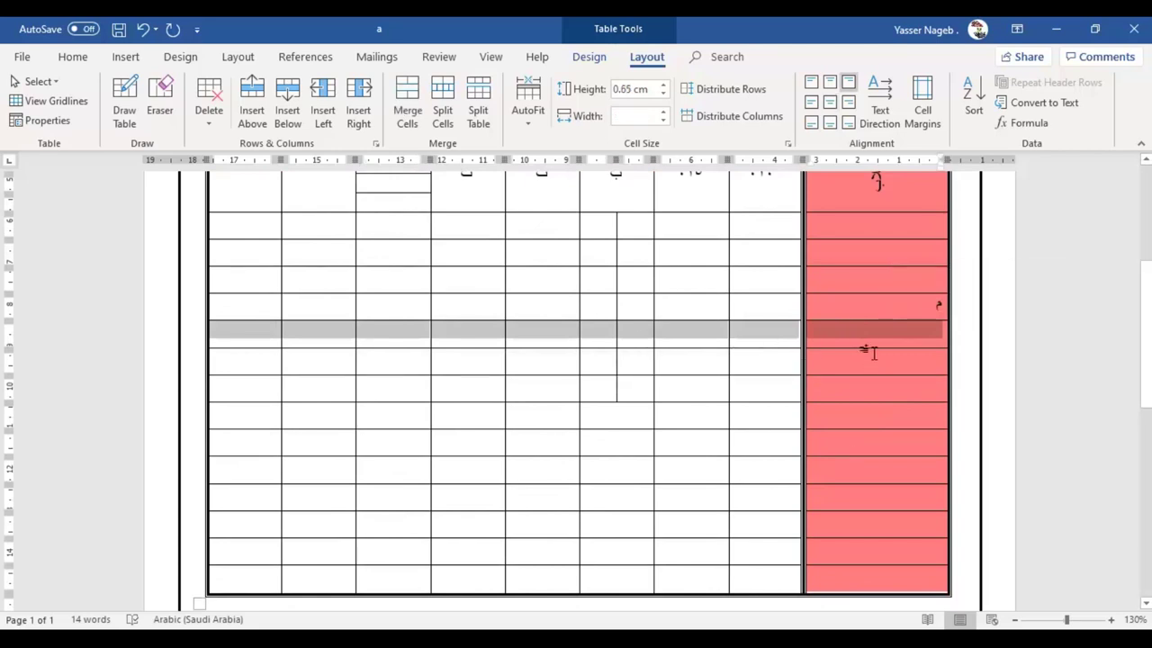
click(913, 278)
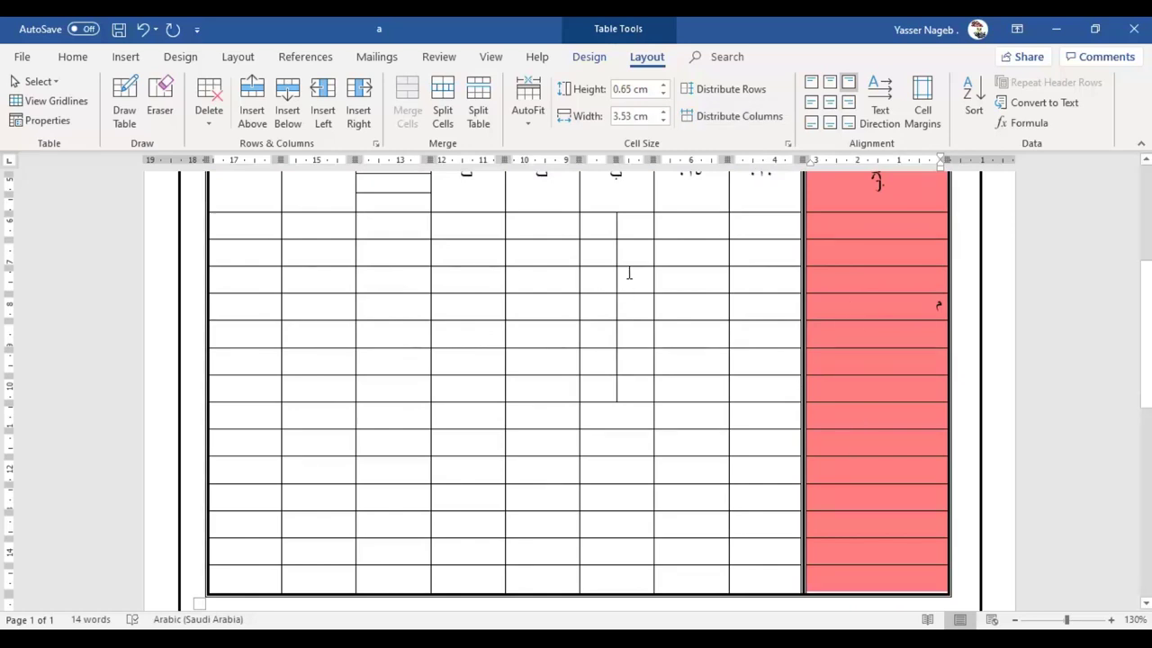
click(476, 121)
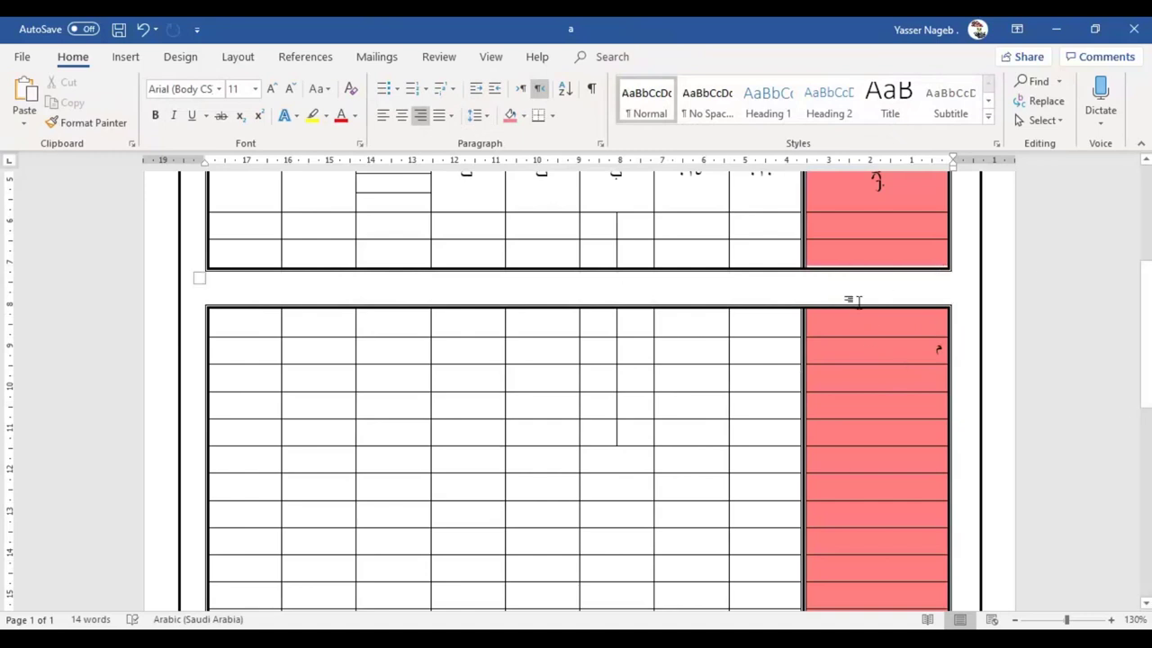
scroll(893, 351, up, 2)
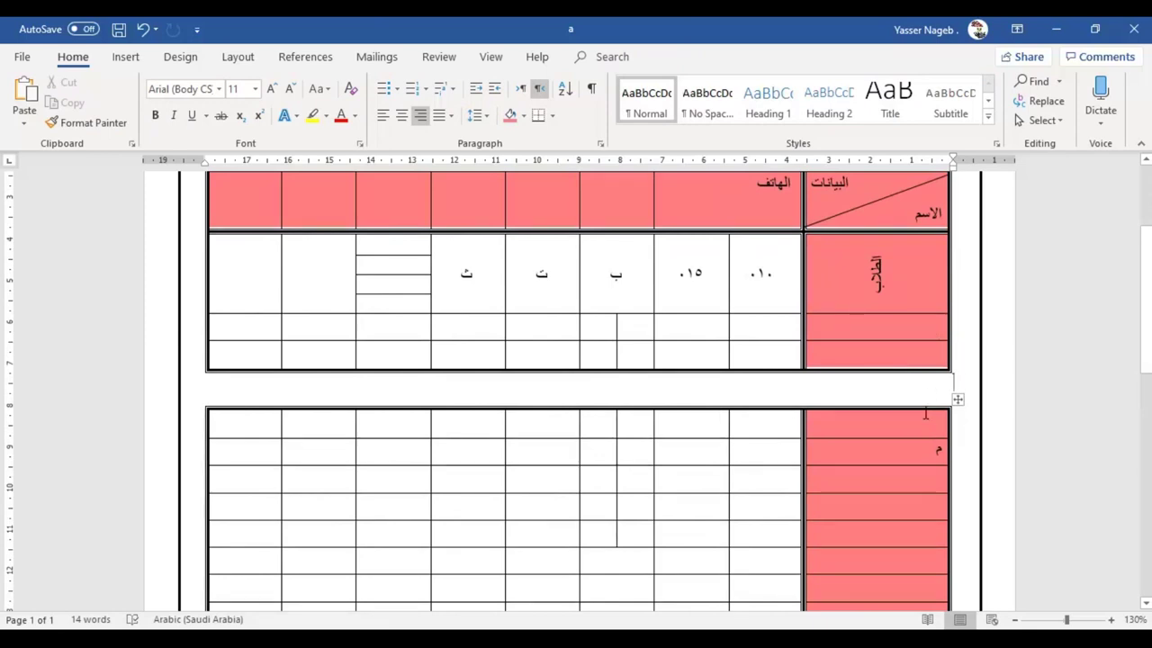
key(Delete)
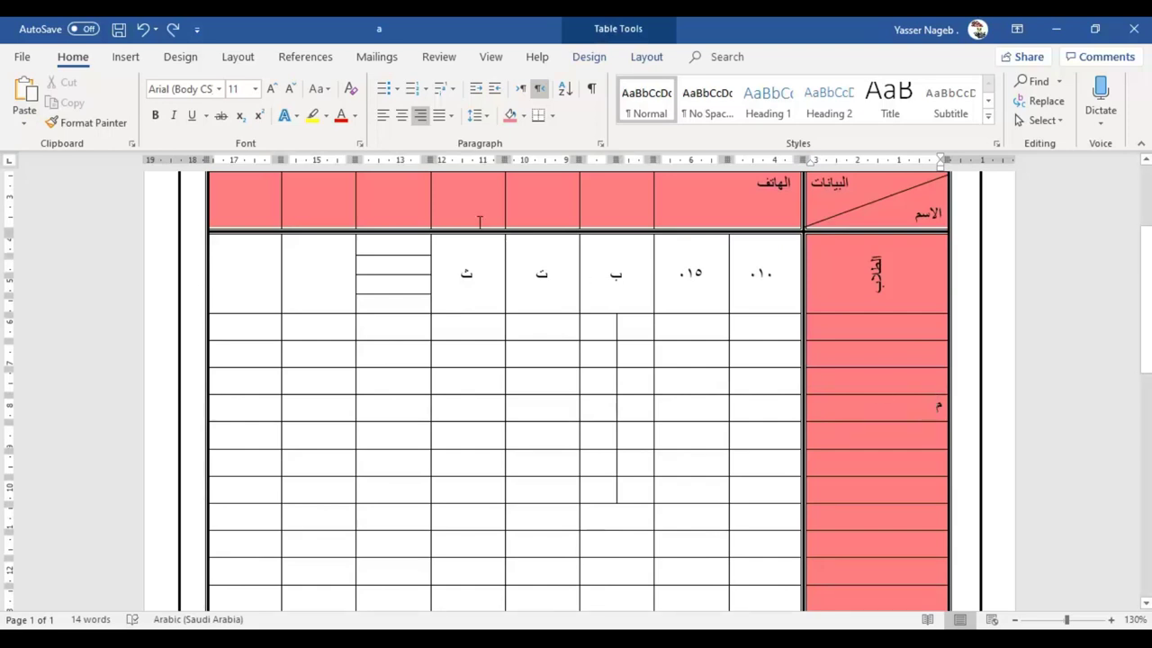
Split the table into two separate tables at the current row.
click(641, 60)
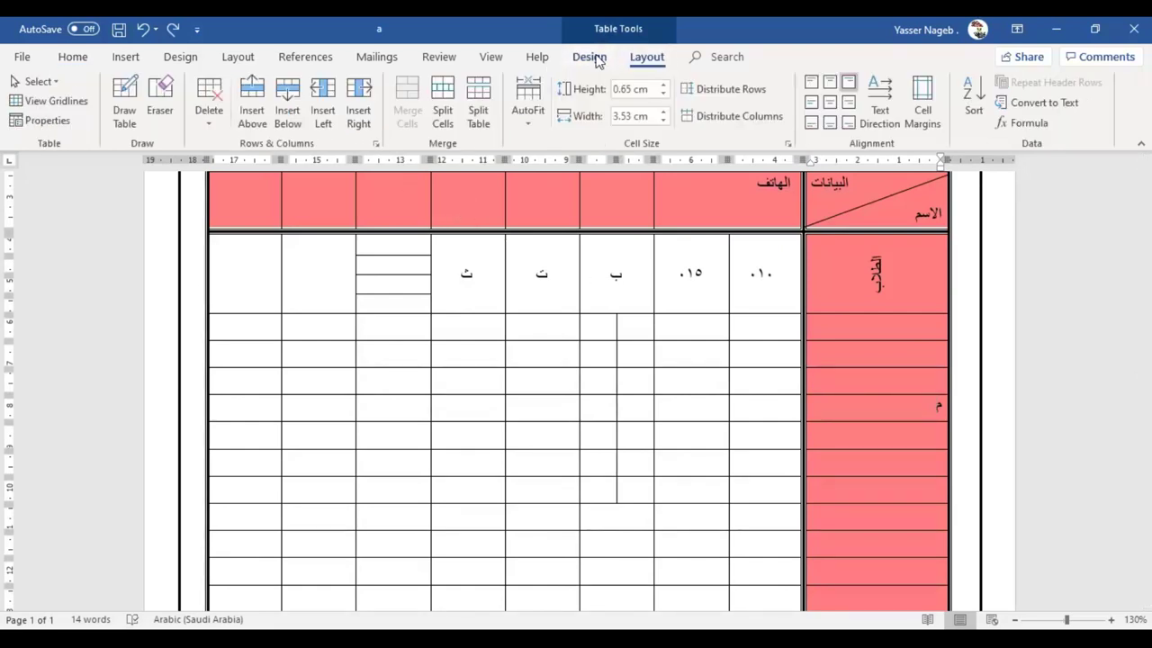
click(486, 100)
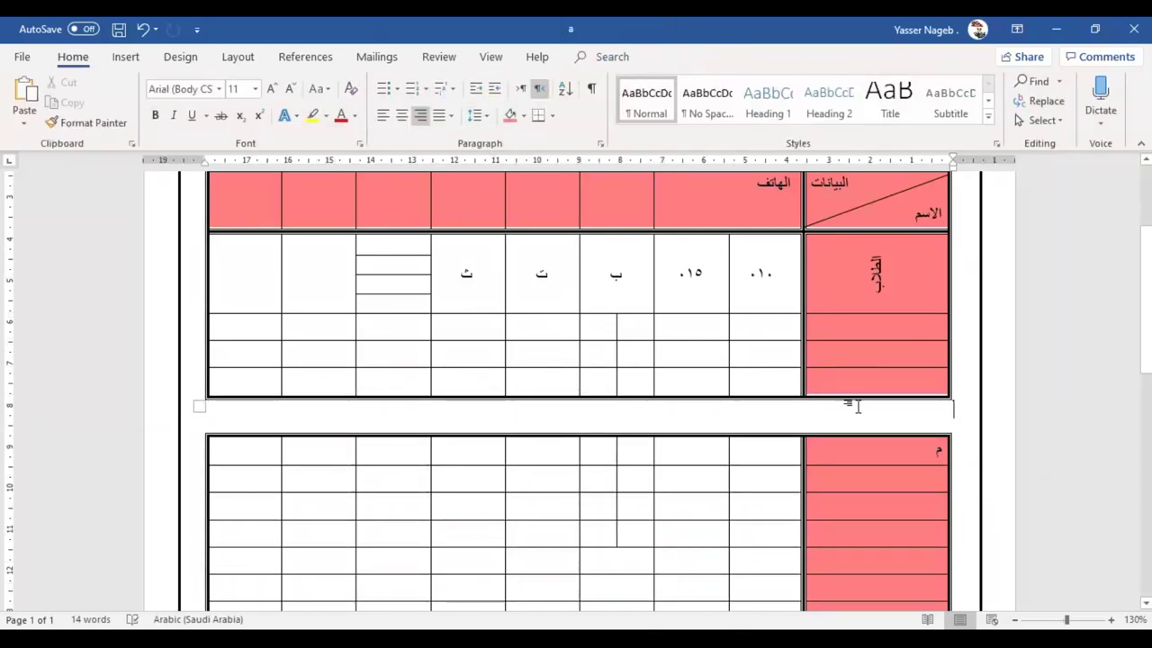
scroll(858, 404, up, 3)
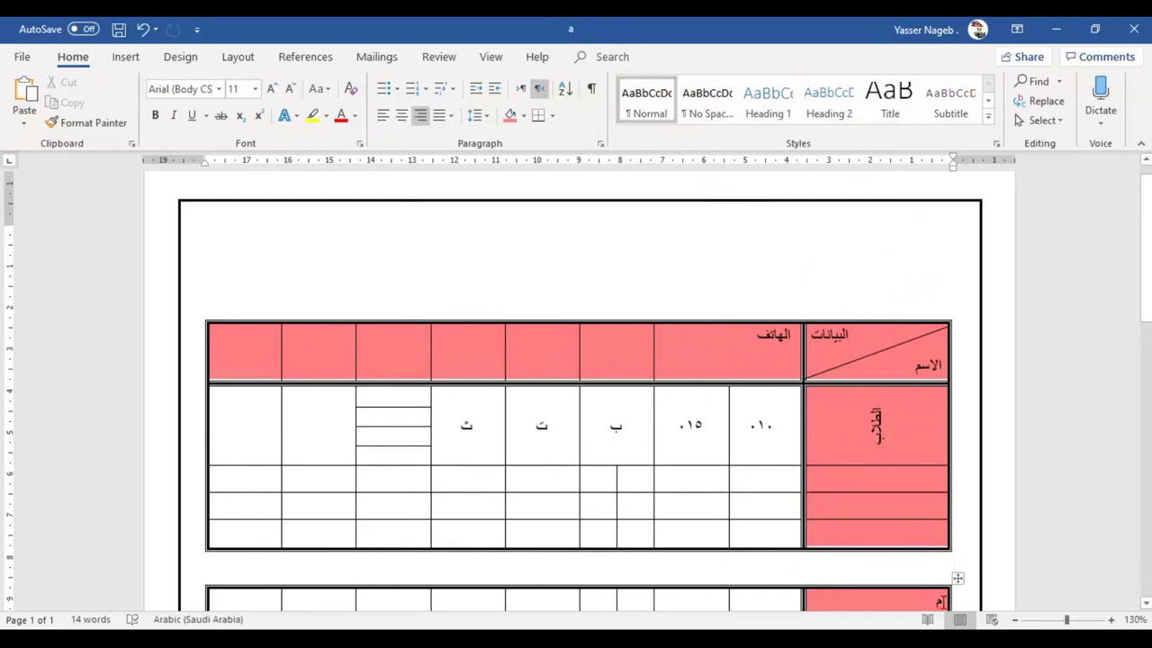
scroll(650, 523, down, 3)
Go back up to the first table and place the caret in the cell below .١٠.
click(650, 522)
click(646, 55)
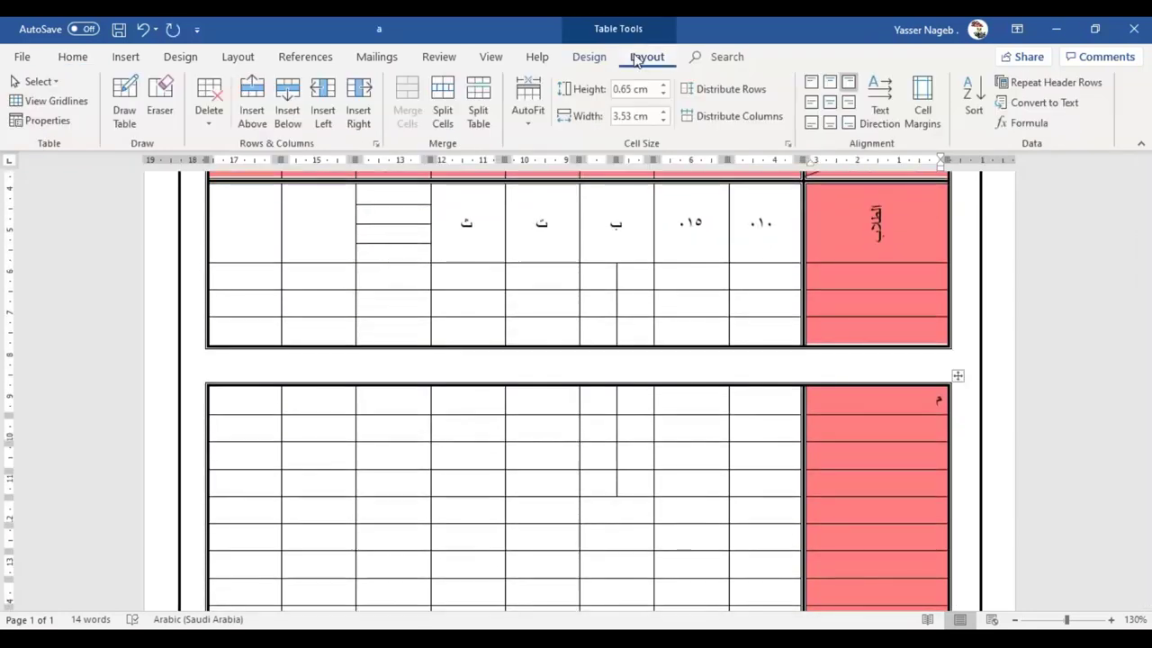
scroll(722, 295, up, 2)
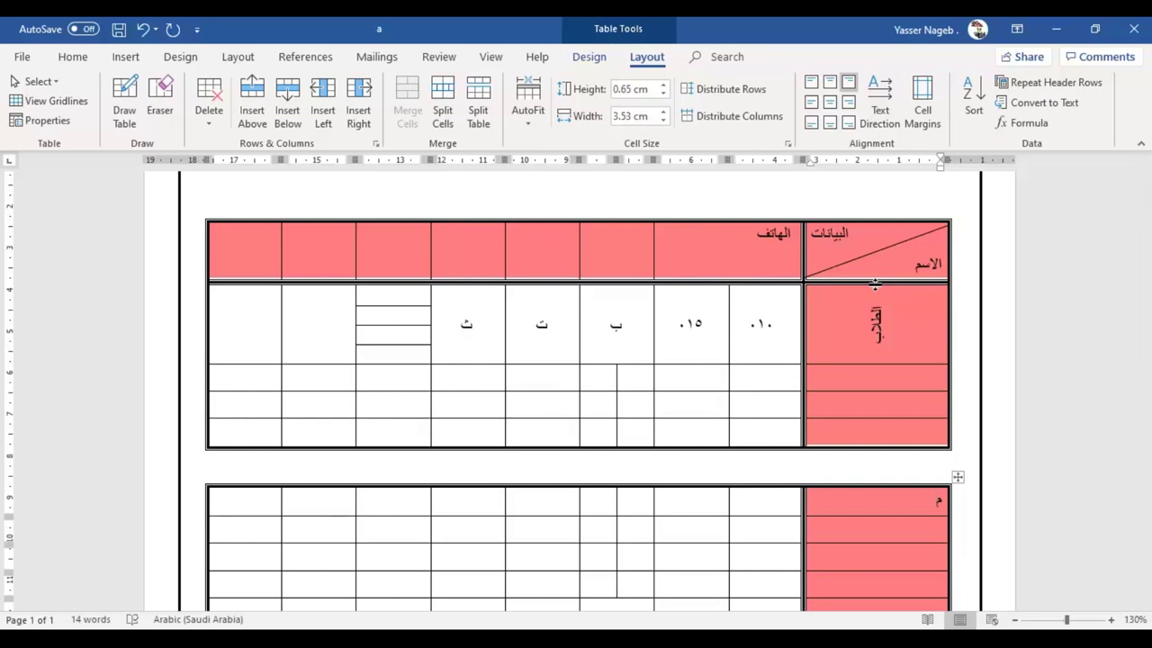
click(777, 381)
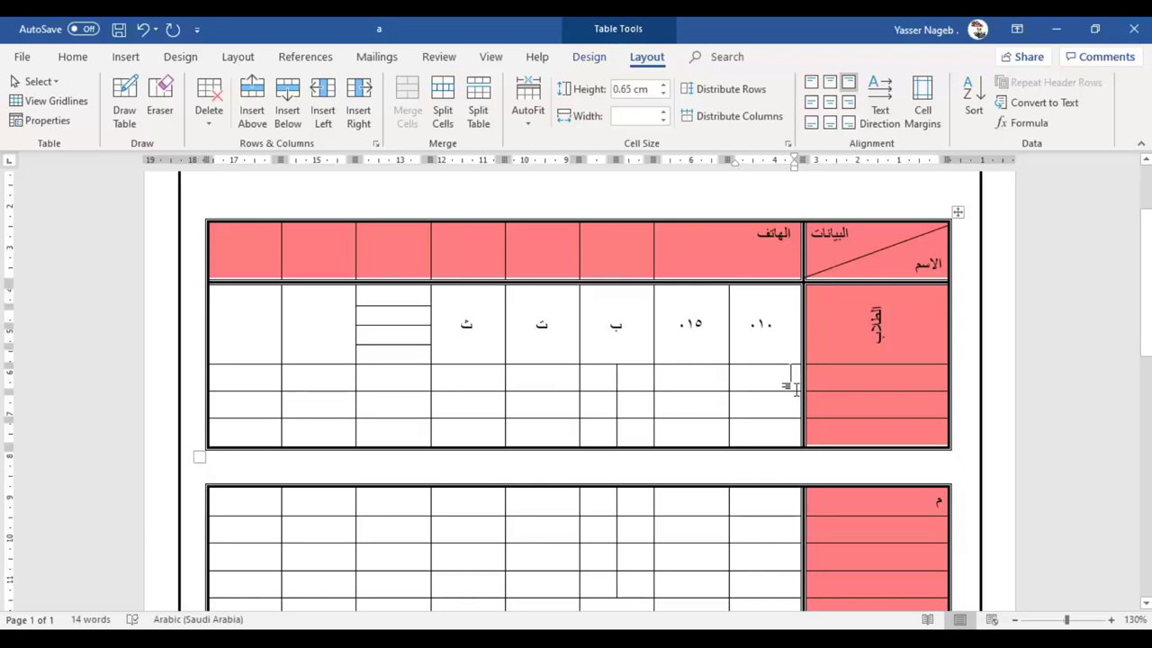
Type بيانات الطلاب into the cell below .١٠ and select it.
text(بيا)
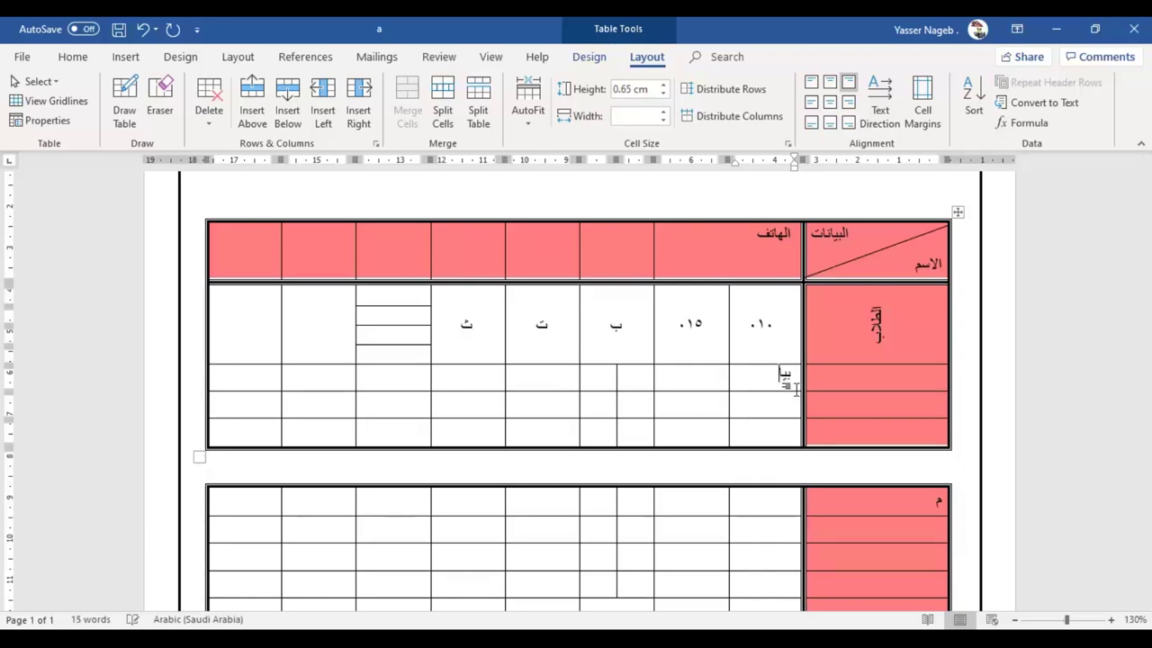
text(نات الطلاب)
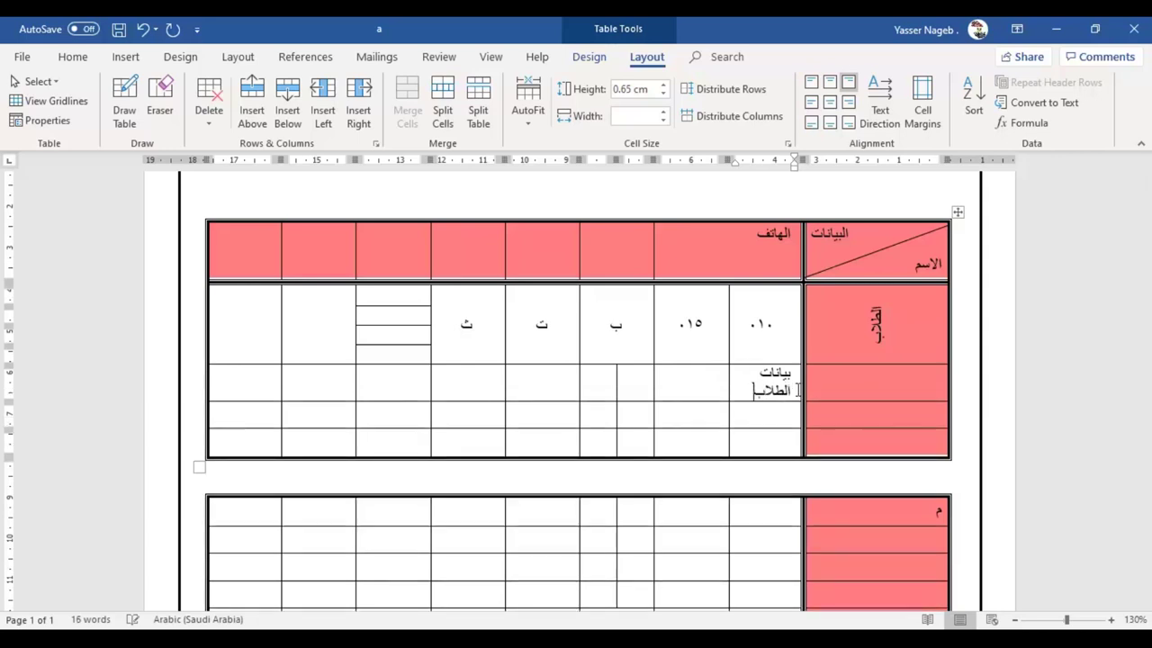
triple_click(797, 390)
click(72, 57)
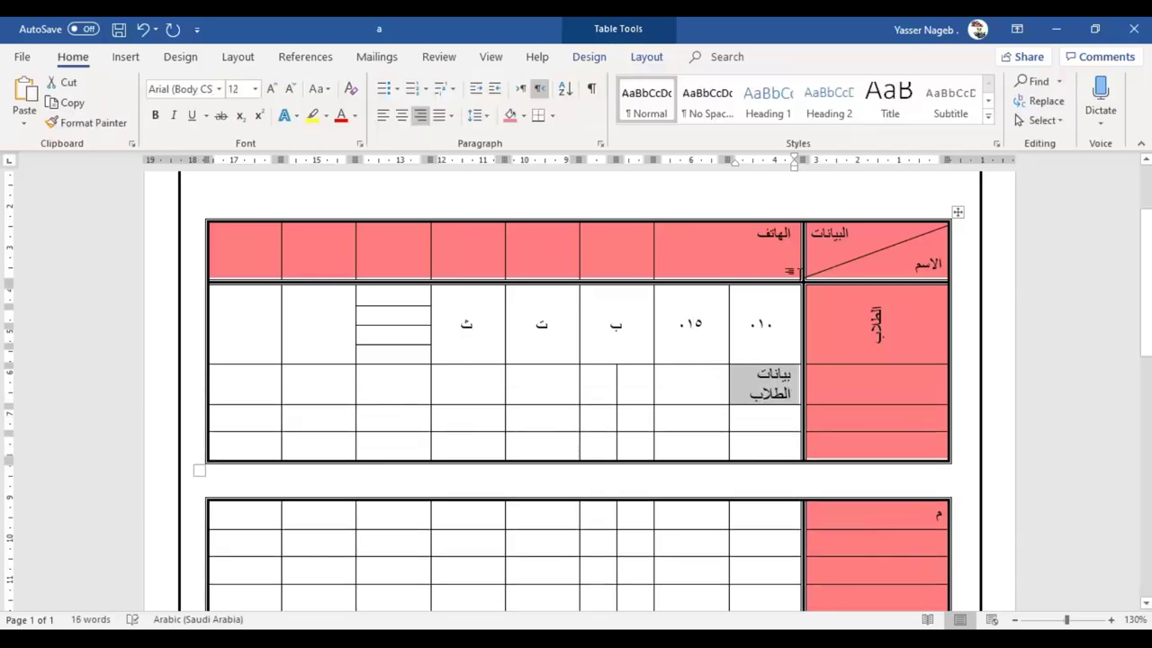
Widen the .١٠ column leftward and shorten the label's row so بيانات الطلاب fits.
click(732, 316)
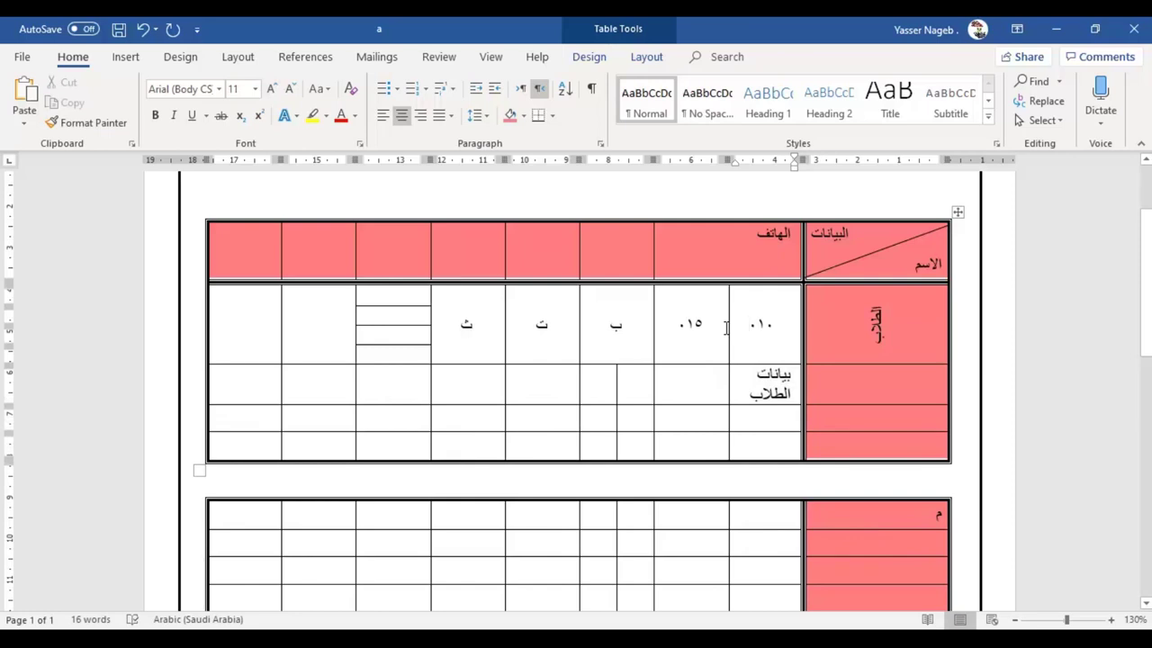
drag(729, 328, 706, 325)
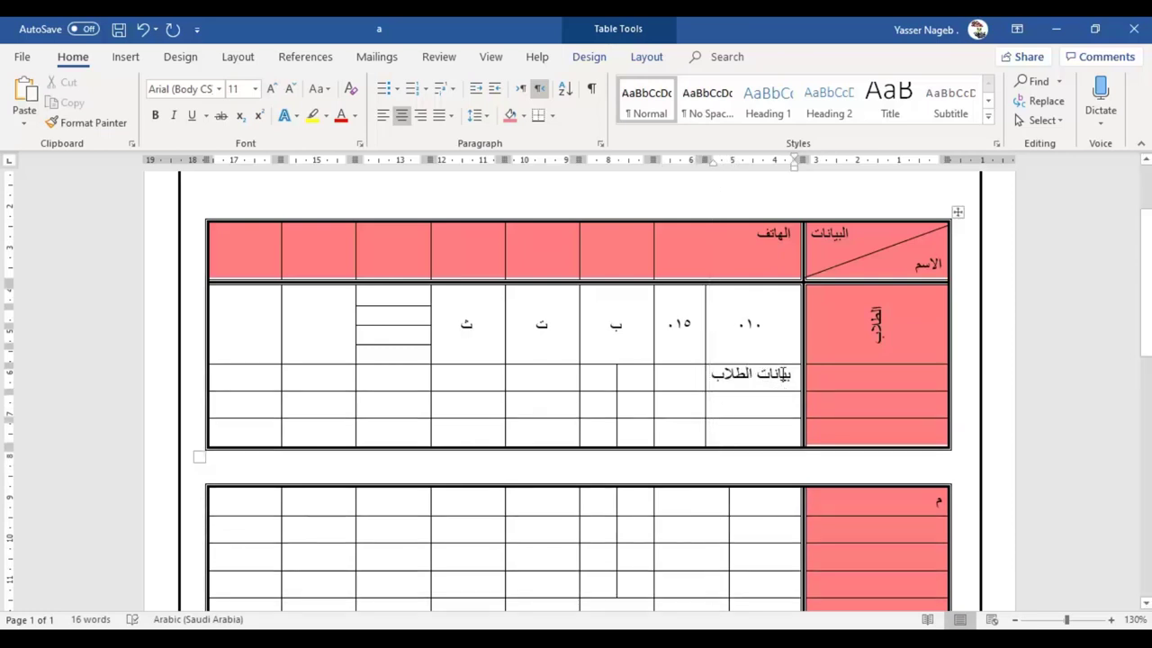
drag(785, 373, 792, 373)
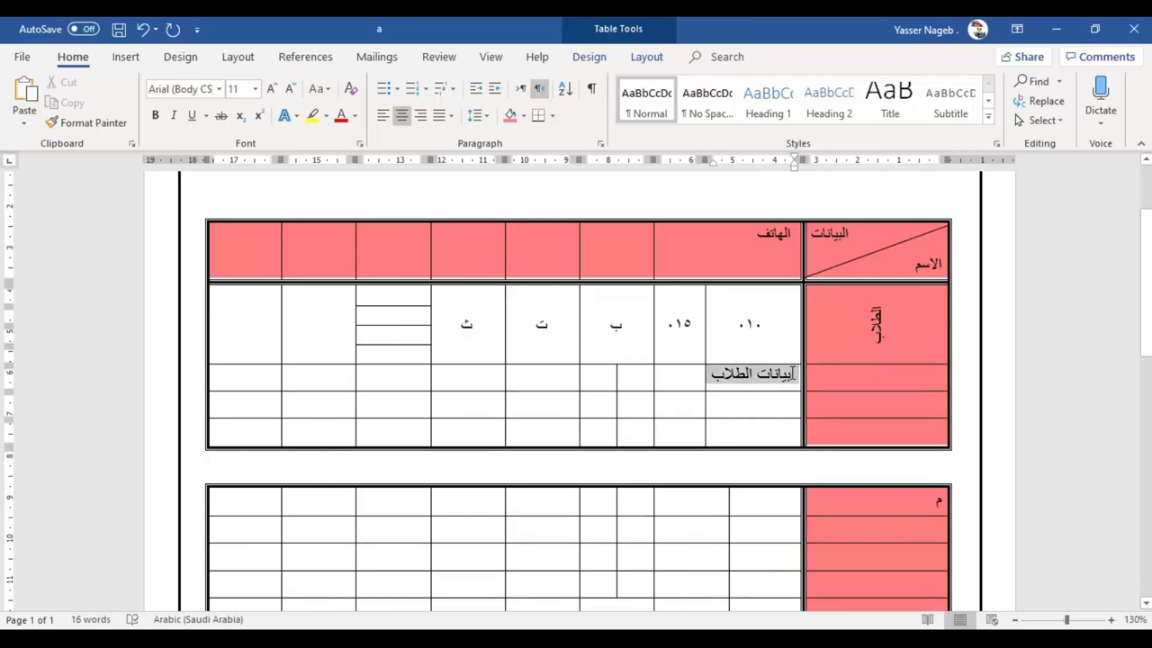
click(795, 374)
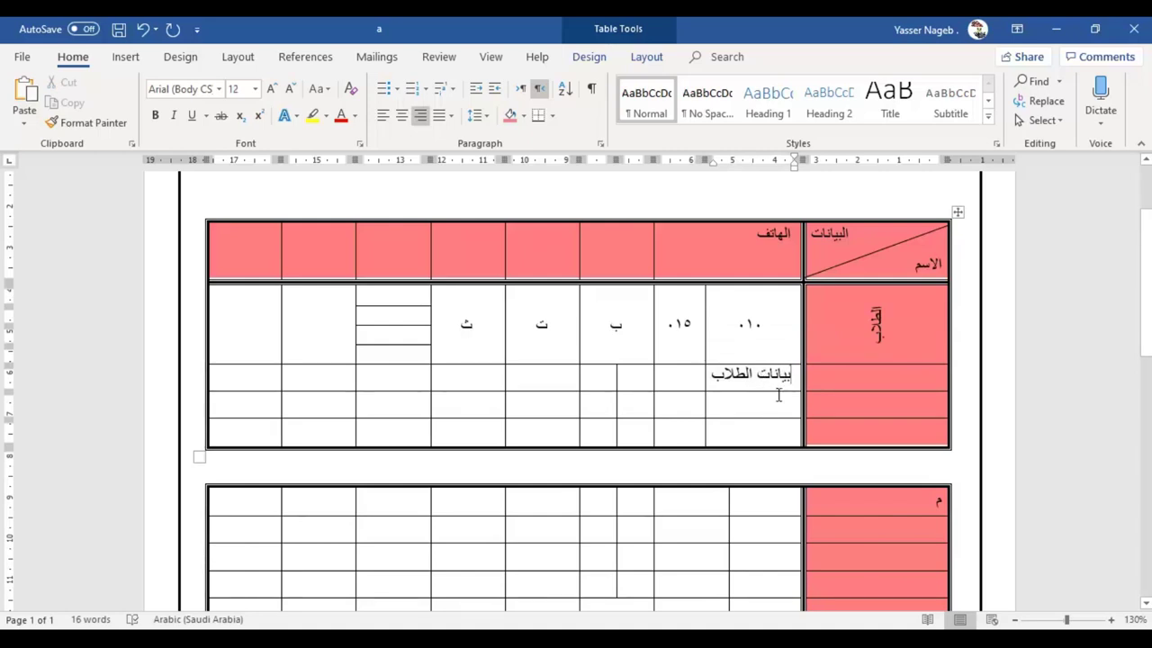
drag(777, 393, 777, 384)
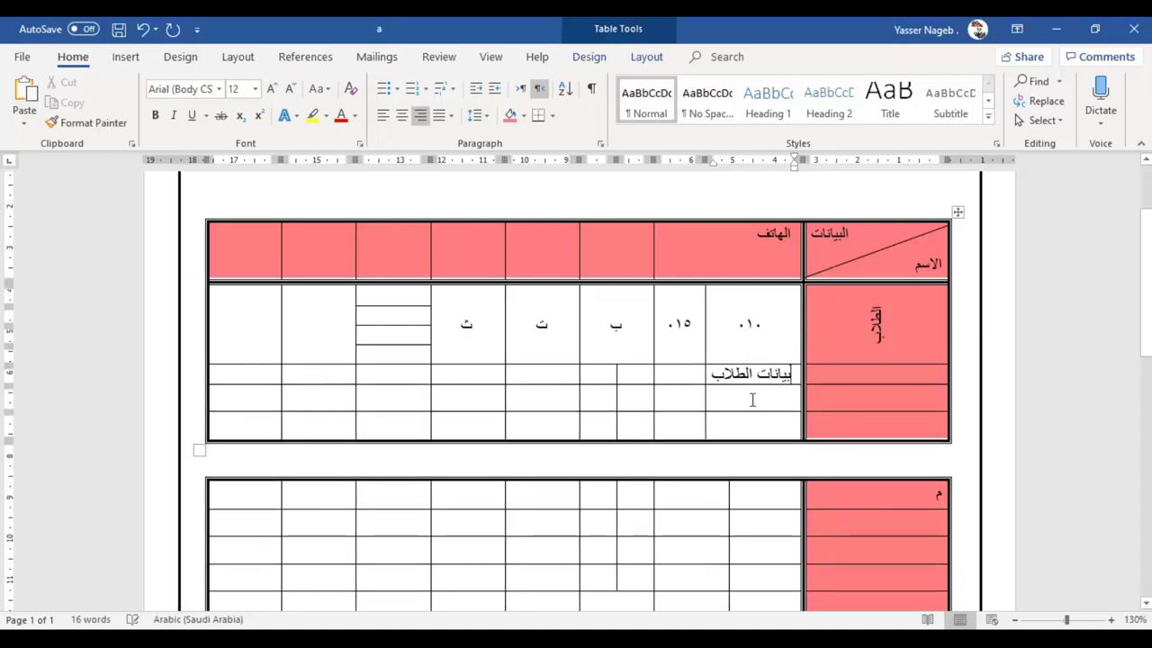
triple_click(771, 380)
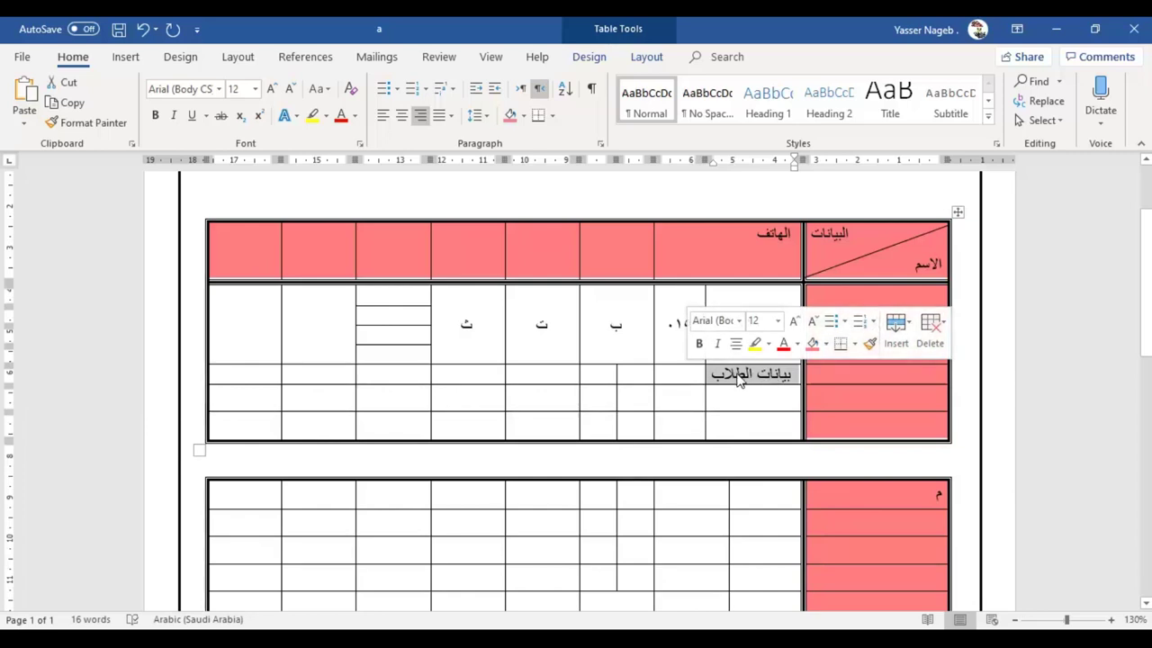
Set the table's default left and right cell margins to 0 cm.
click(643, 58)
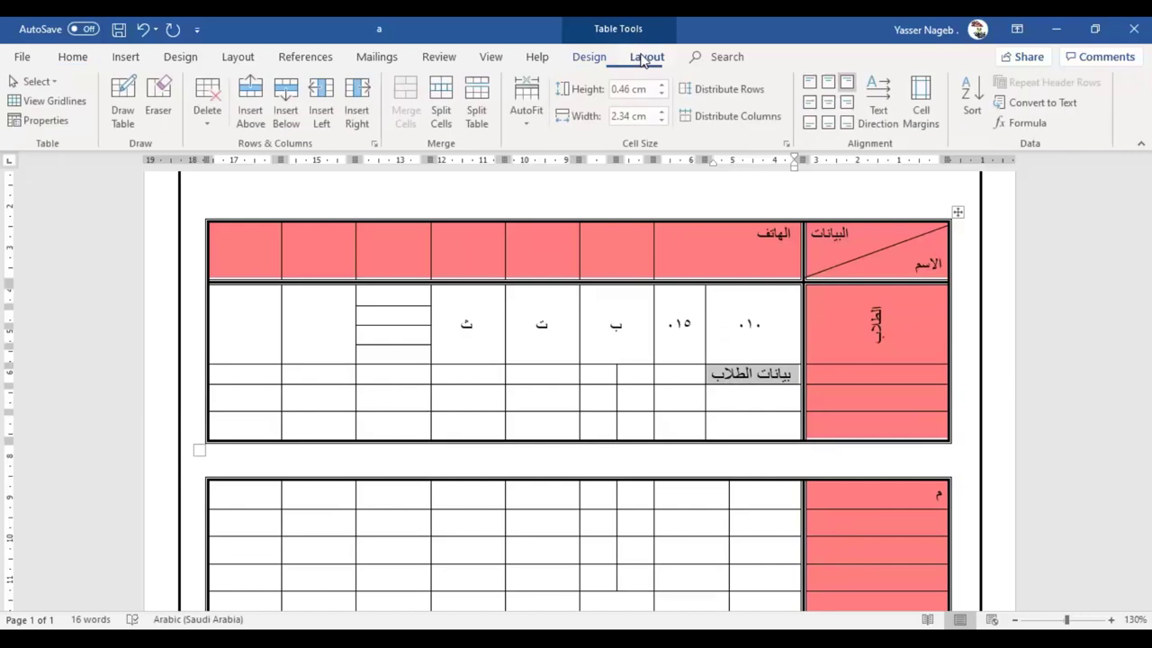
click(932, 104)
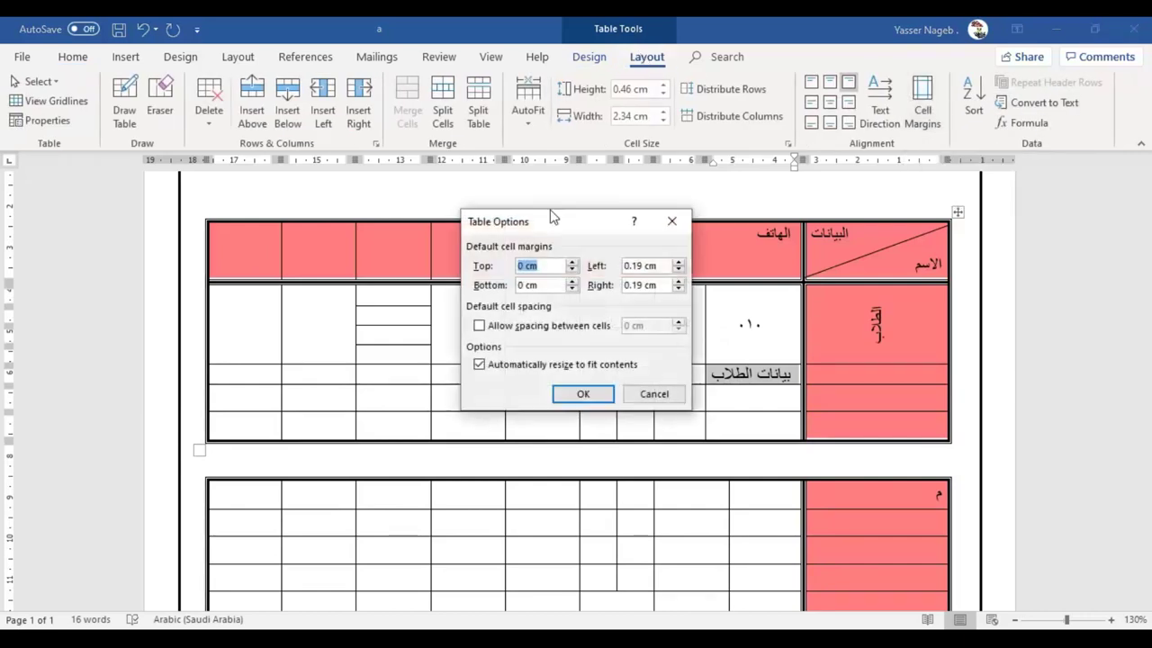
drag(552, 228, 433, 229)
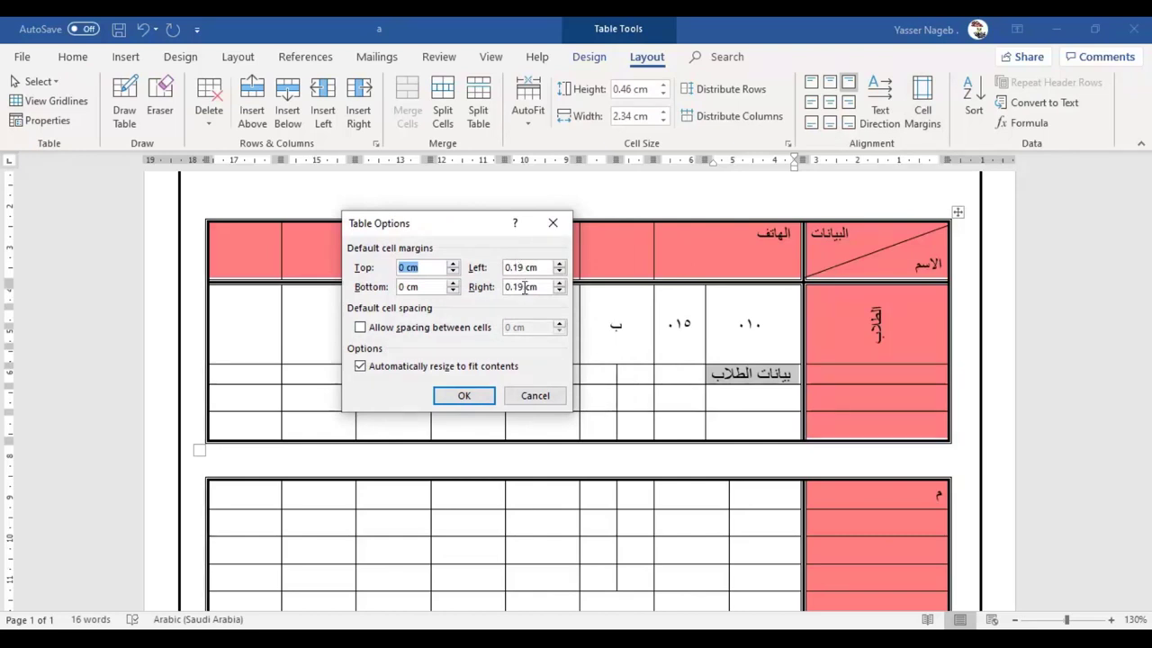
click(559, 271)
click(558, 271)
click(559, 271)
click(559, 272)
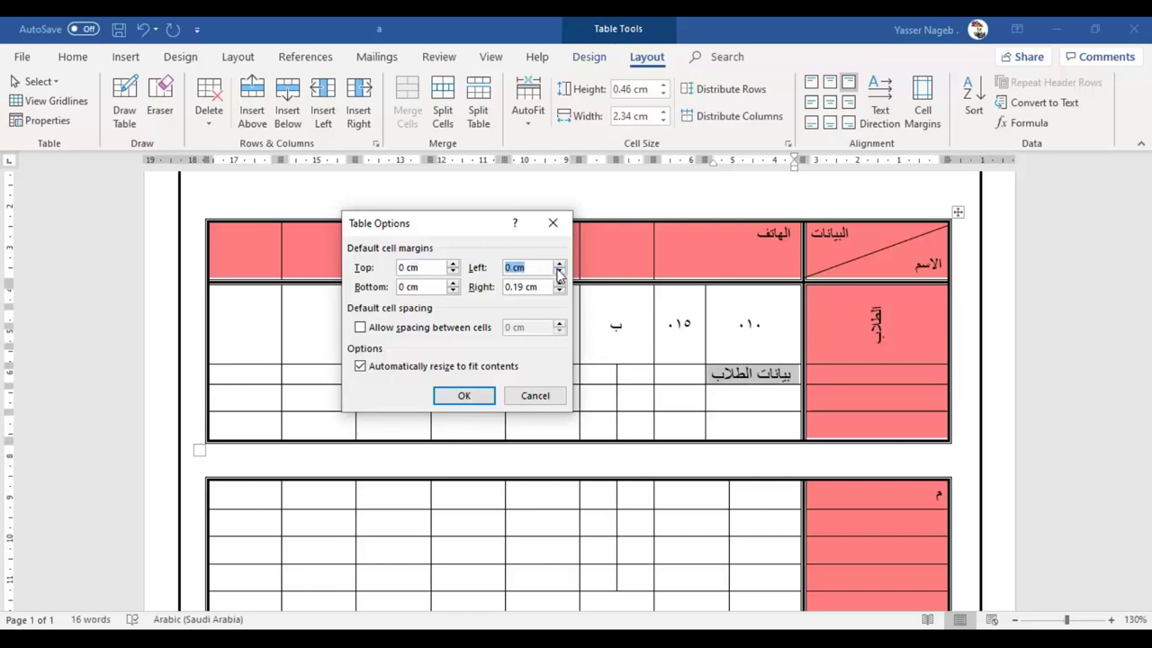
click(559, 290)
click(559, 289)
click(558, 290)
click(559, 290)
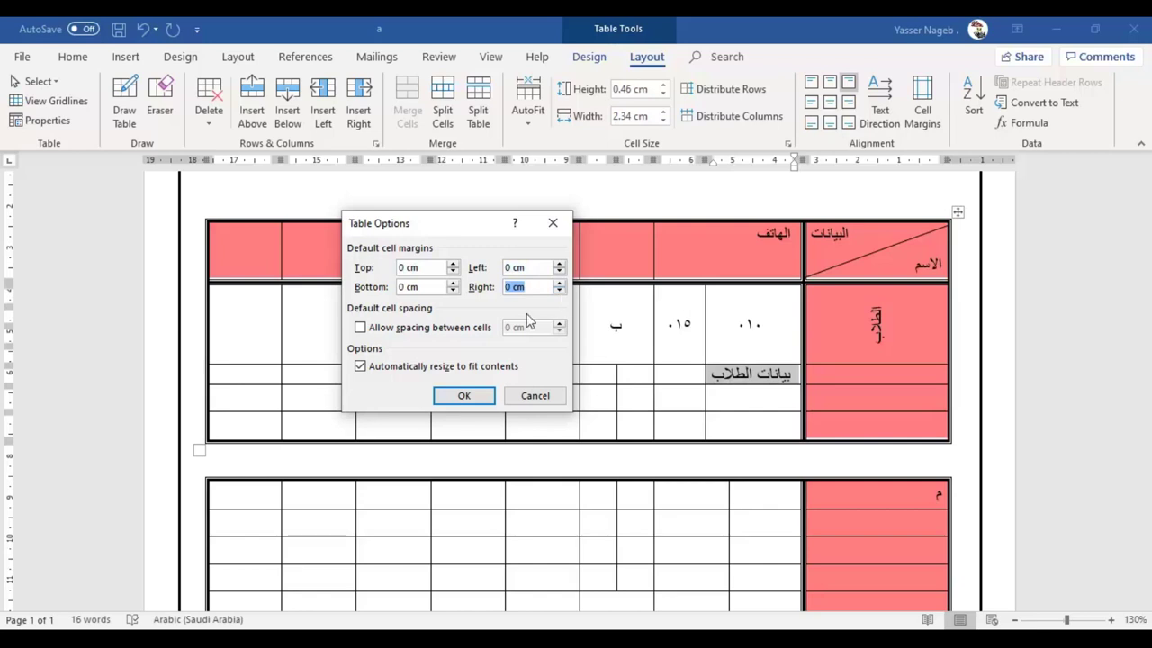
click(477, 398)
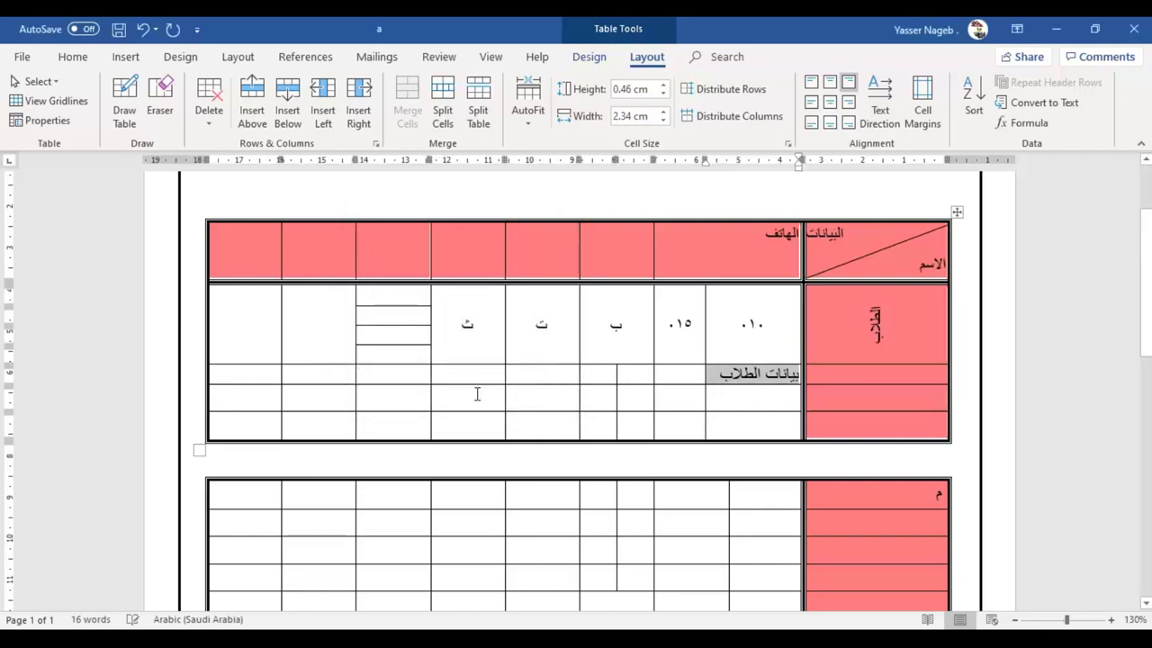
click(796, 377)
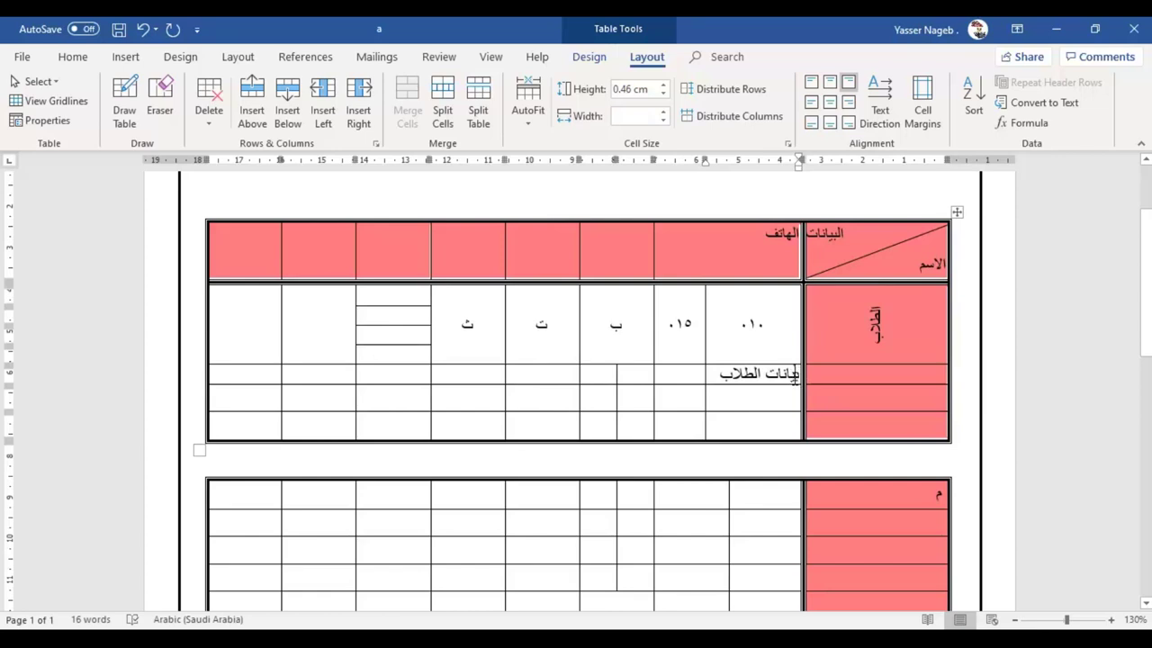
Give the بيانات الطلاب cell middle alignment so the label sits centred.
triple_click(781, 387)
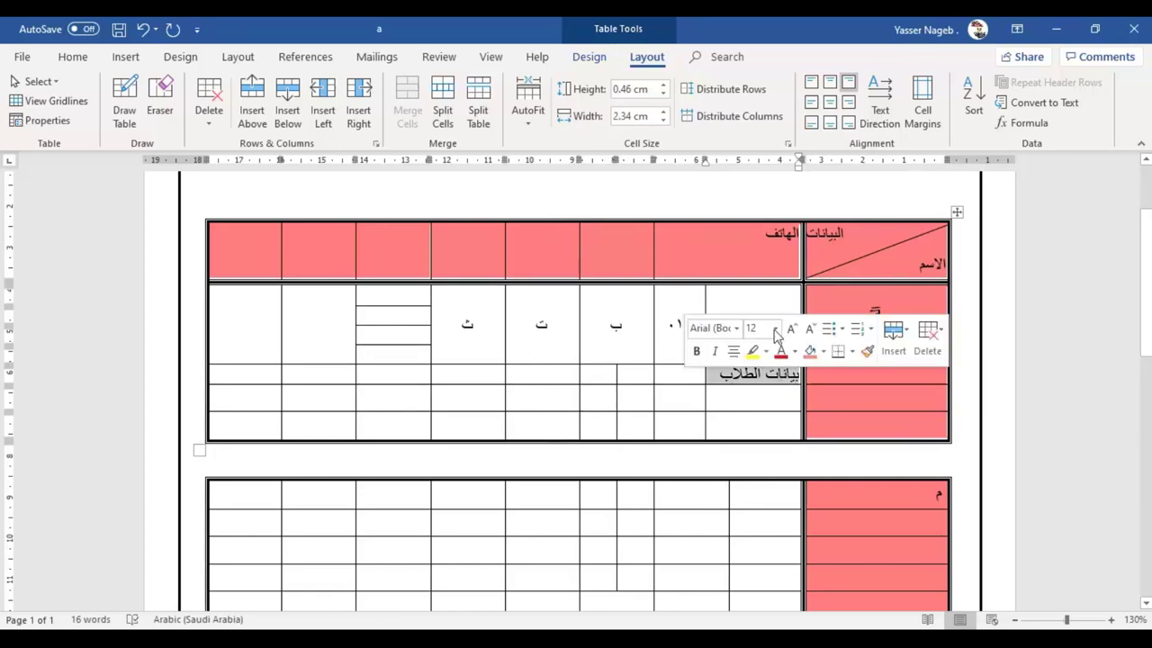
click(830, 102)
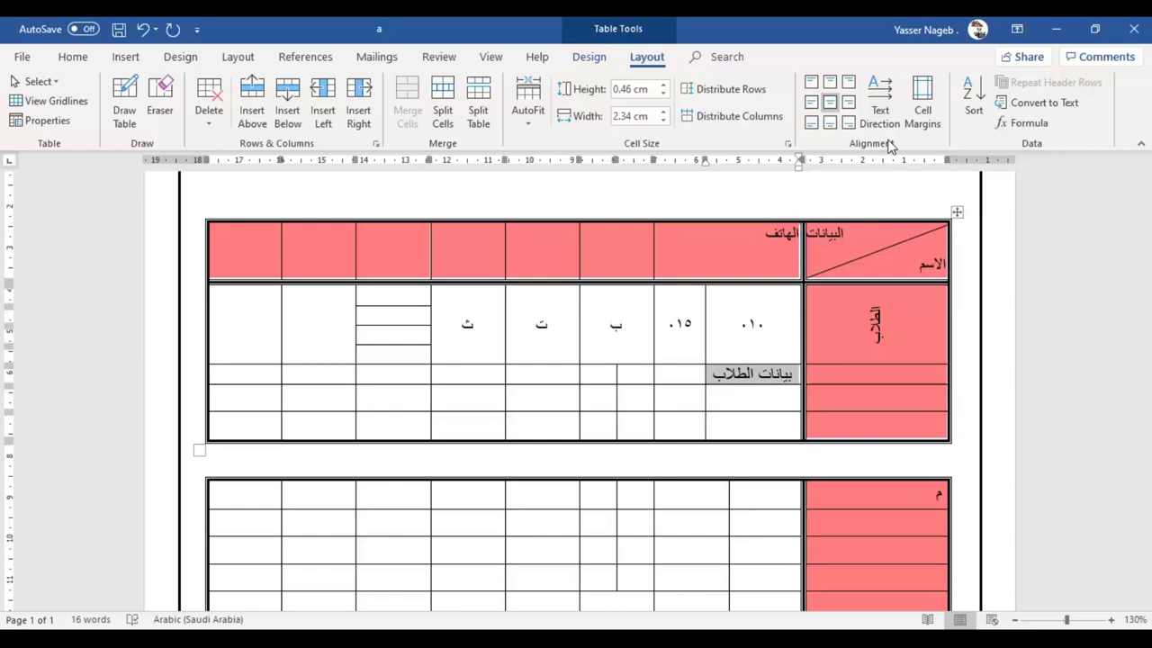
click(63, 58)
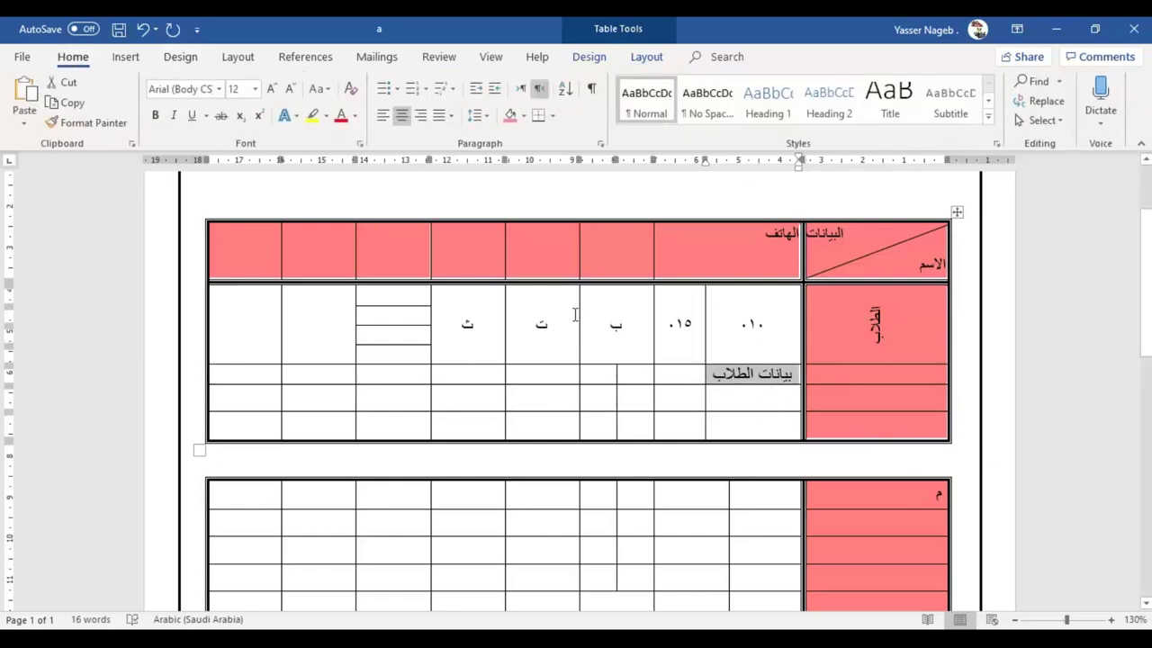
click(600, 144)
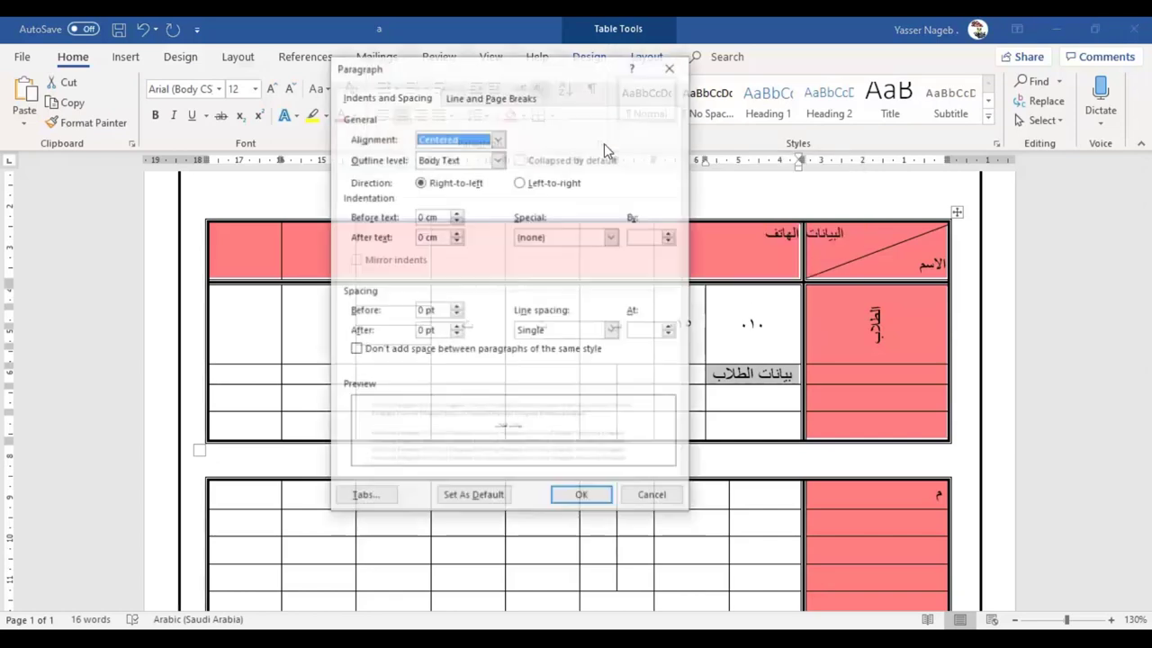
click(541, 333)
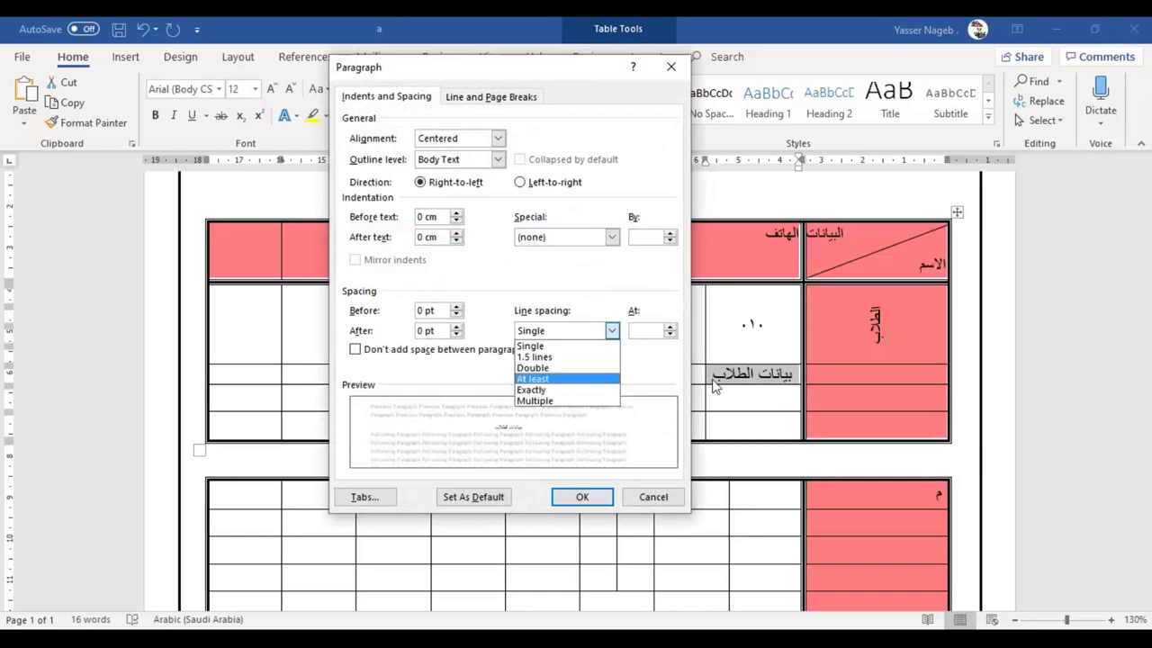
click(569, 283)
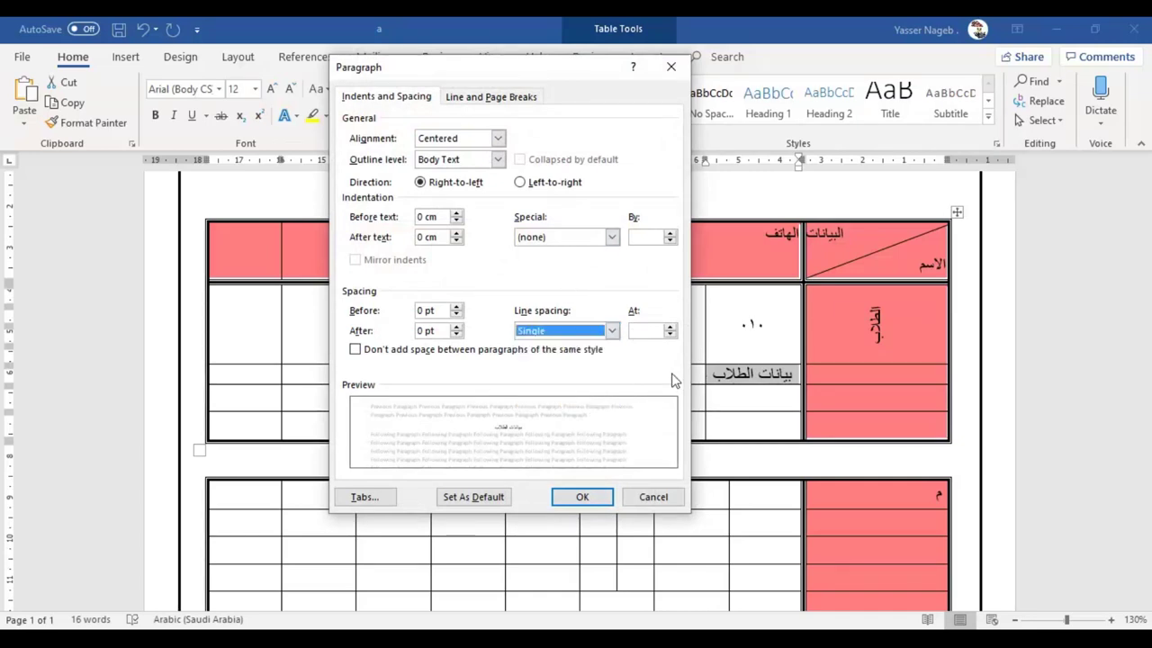
click(653, 497)
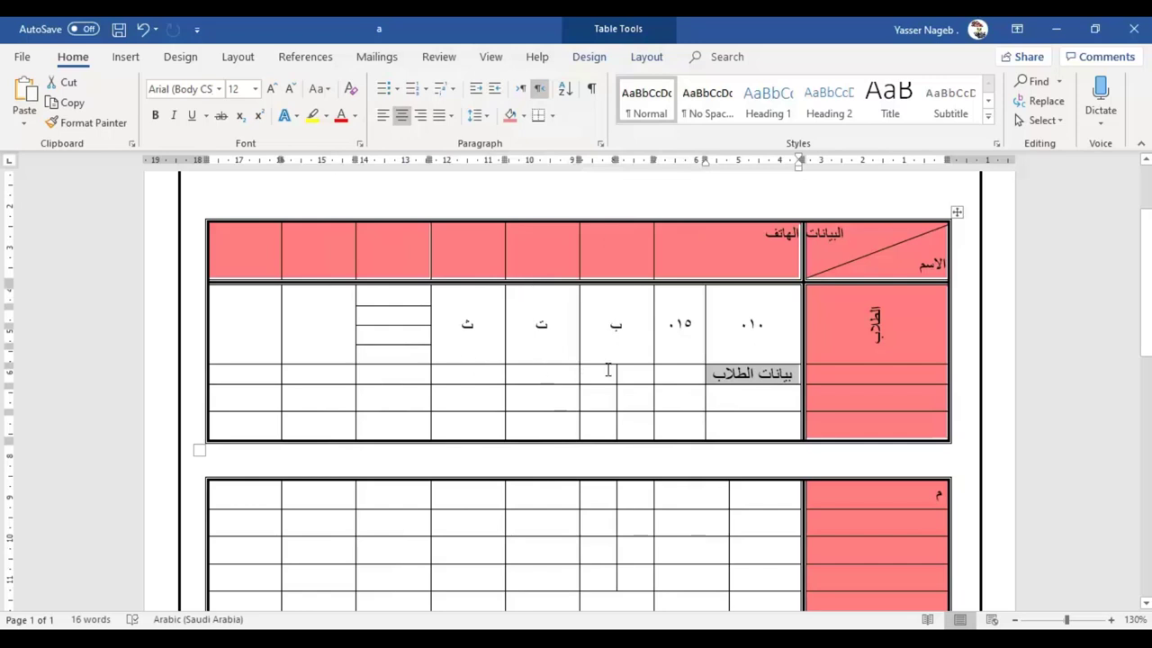
scroll(666, 320, down, 1)
scroll(666, 320, up, 3)
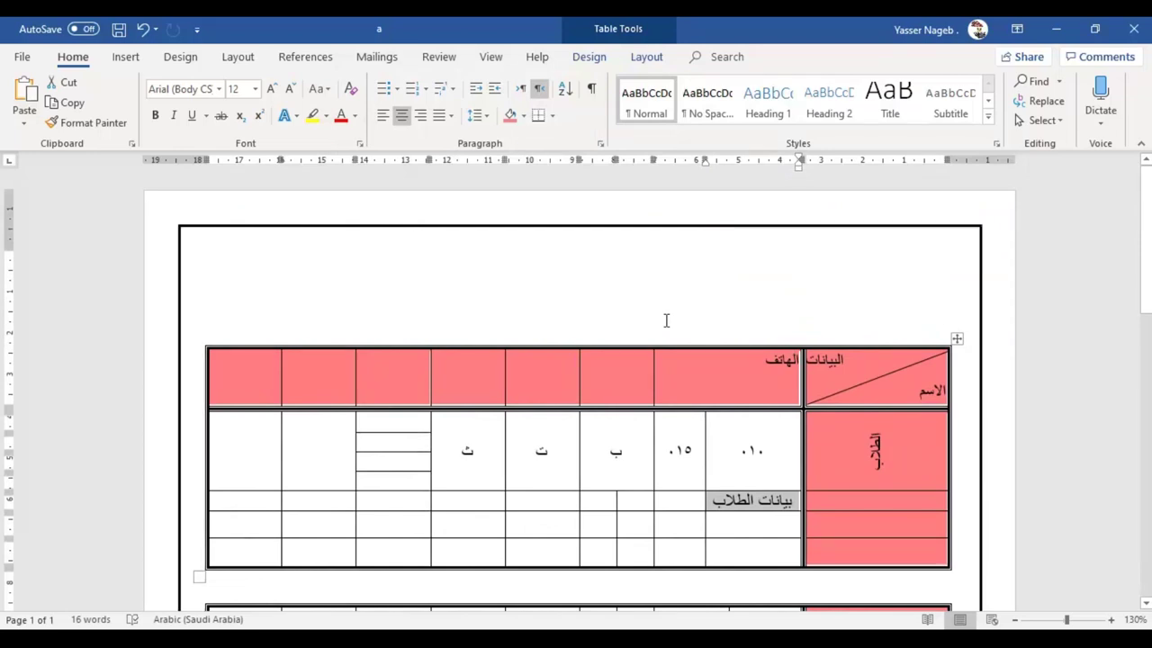
mouse_move(637, 338)
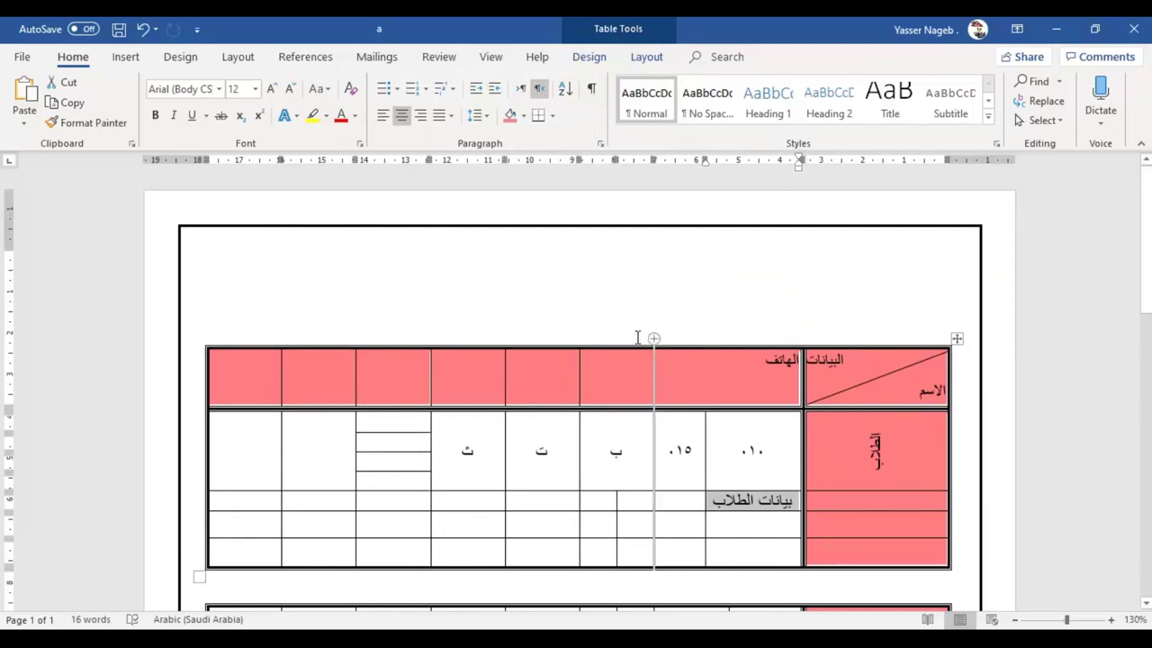